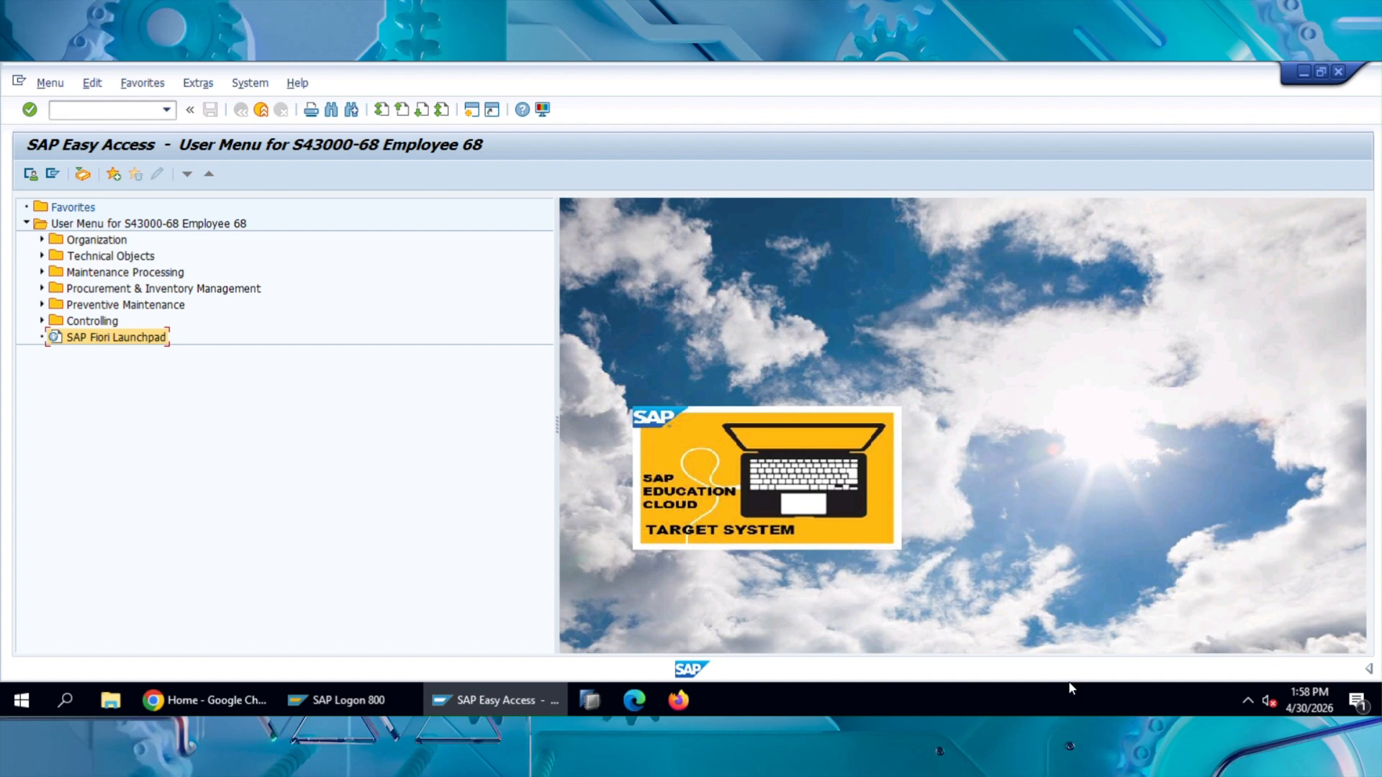
Step: Switch to the SAP EAM Notifications training document and review its table of contents and introduction, including the mention of equipment breakdowns
left_click(1031, 732)
scroll(777, 416, "up", 2)
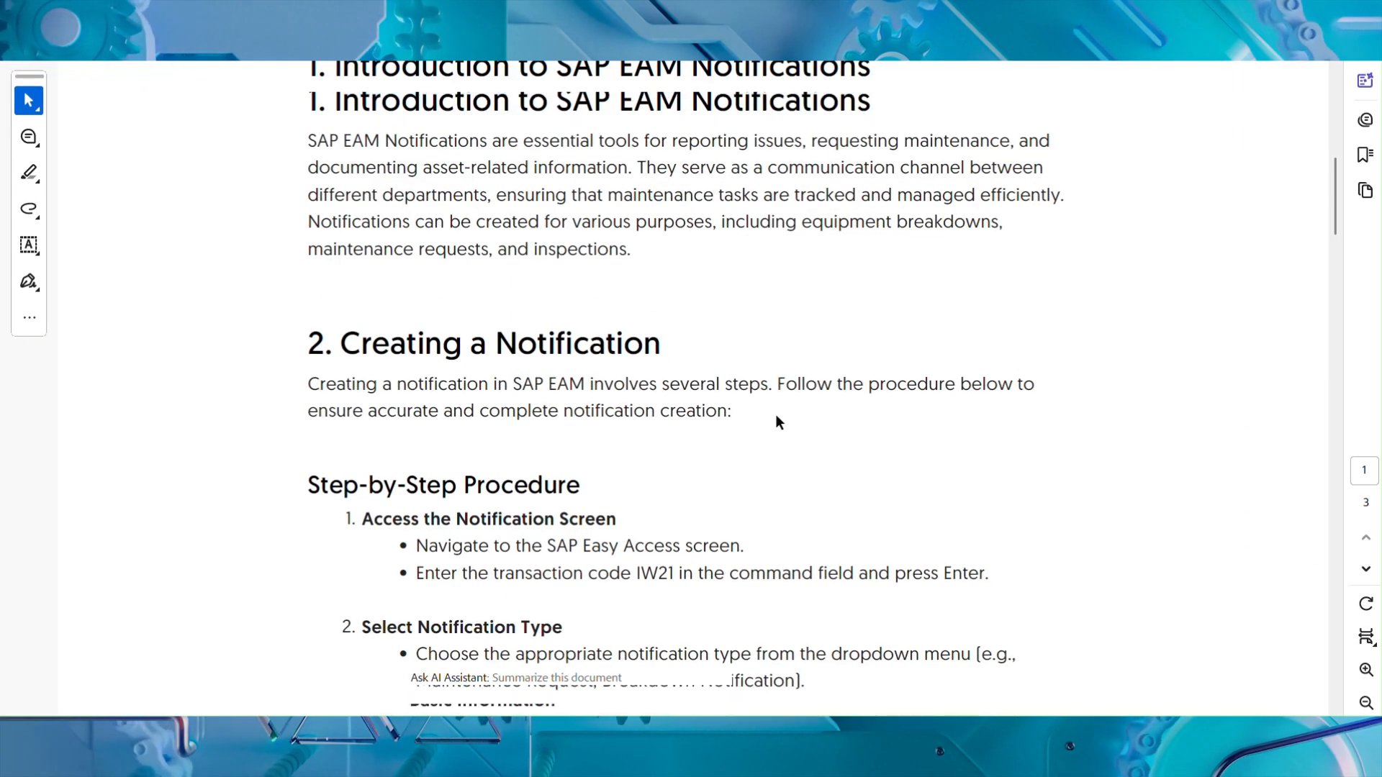
scroll(776, 417, "up", 4)
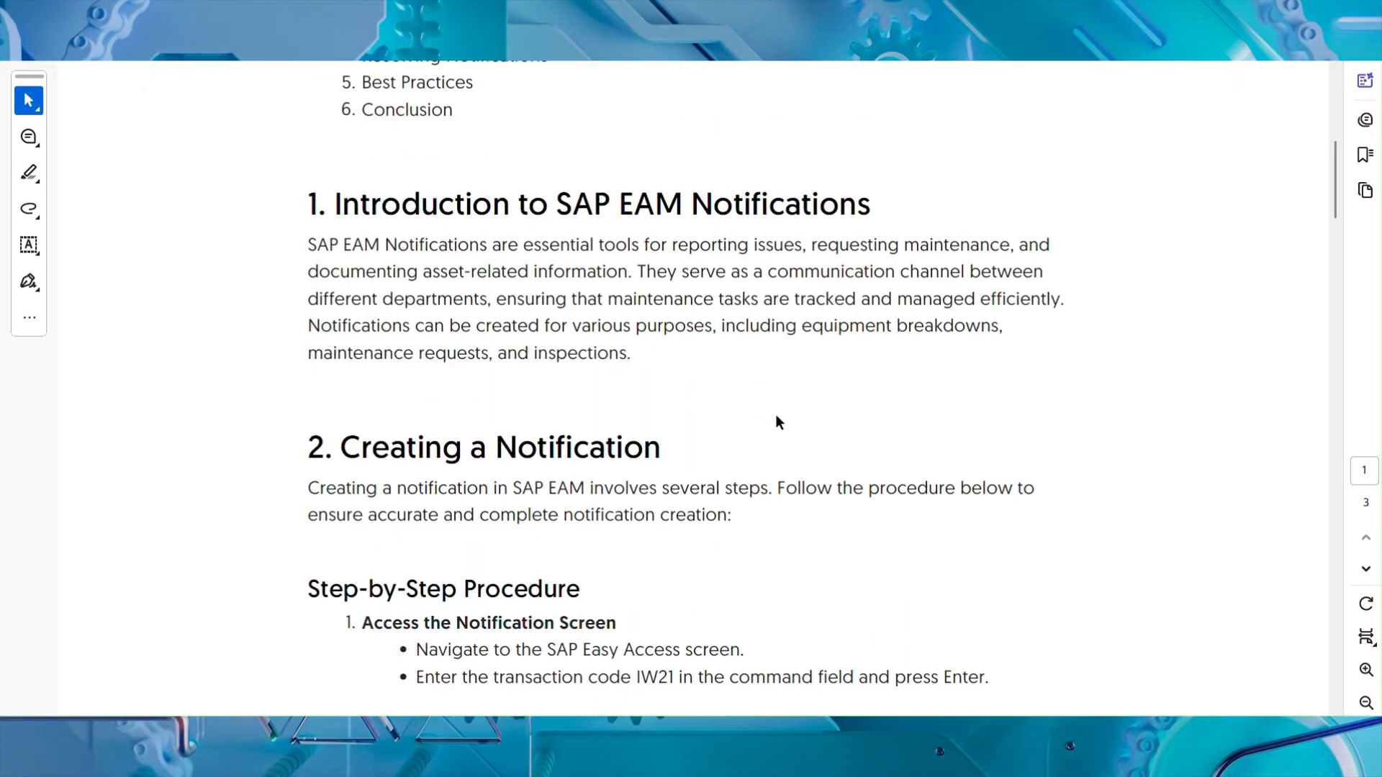
scroll(777, 417, "up", 3)
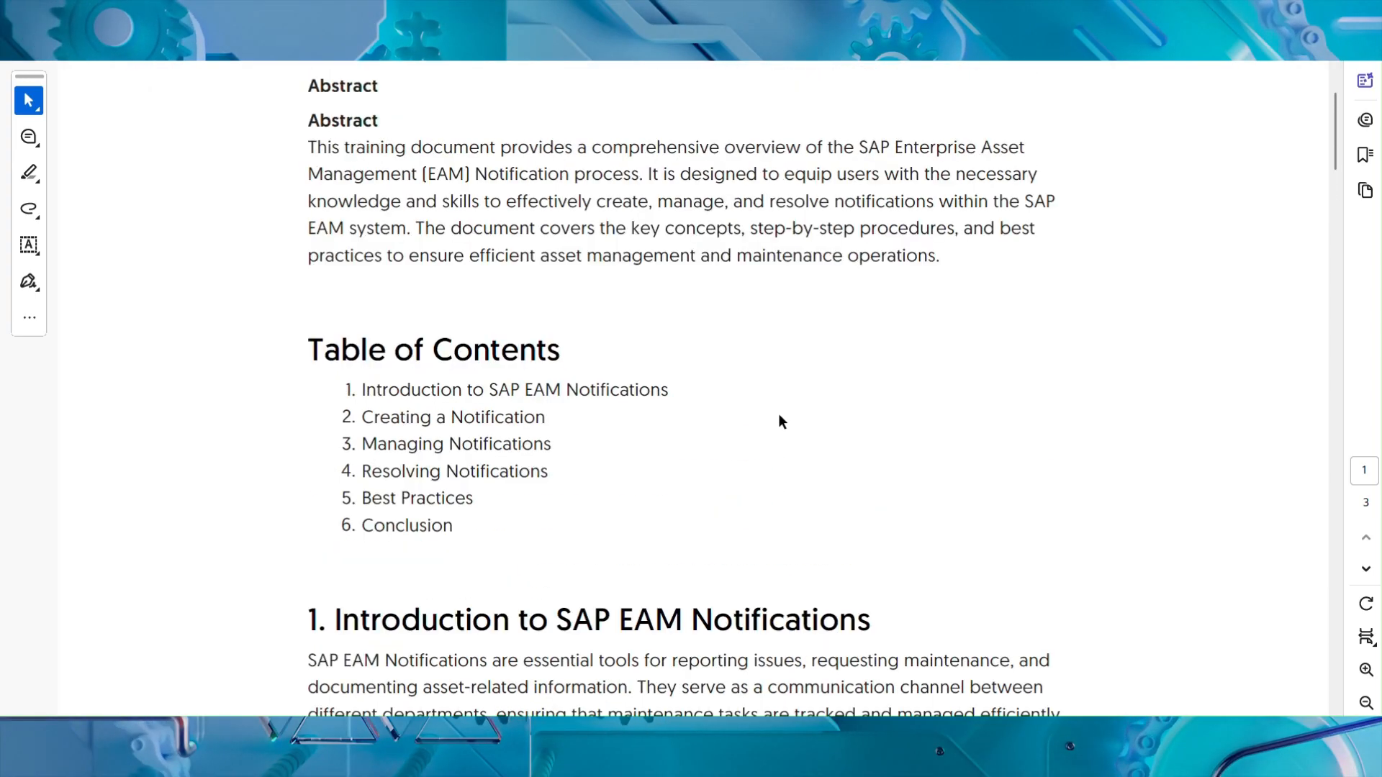
scroll(779, 418, "down", 1)
scroll(780, 416, "down", 4)
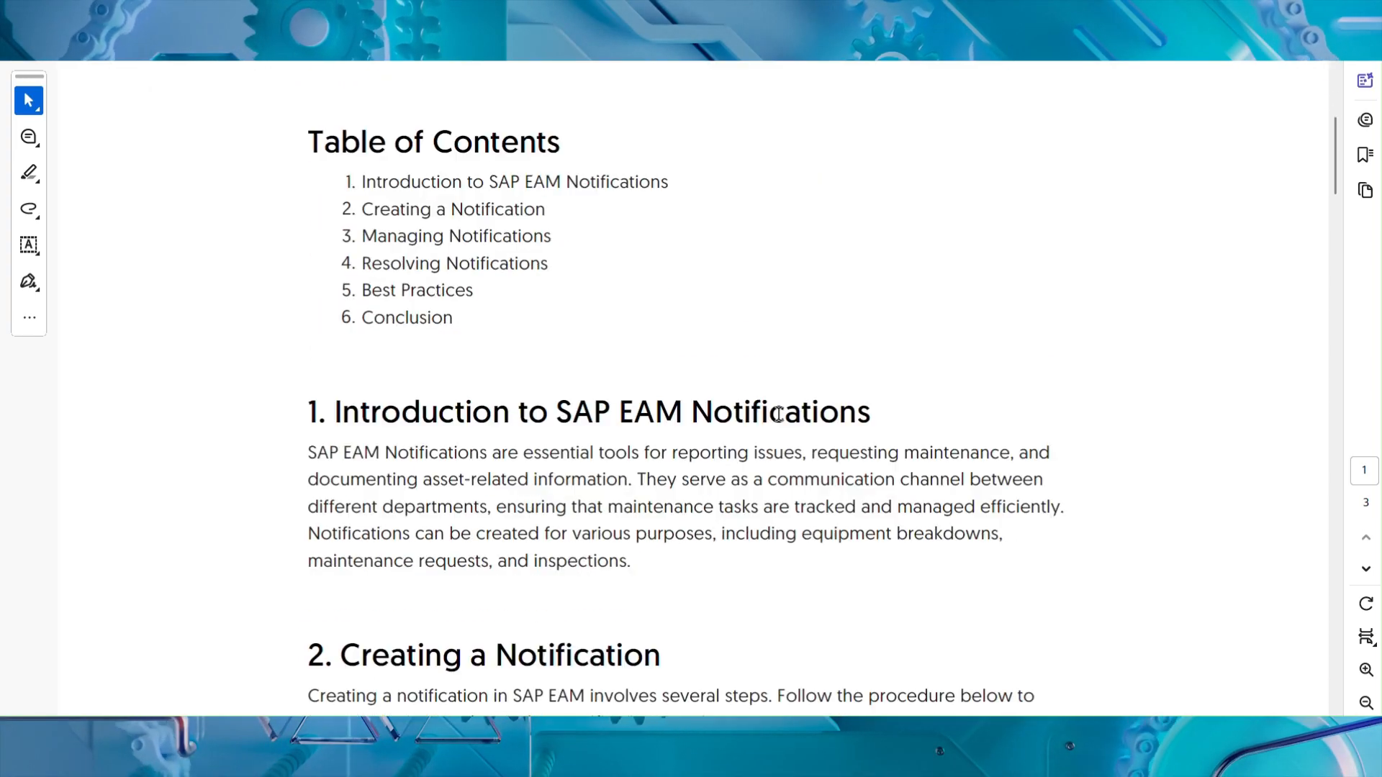
scroll(778, 412, "down", 2)
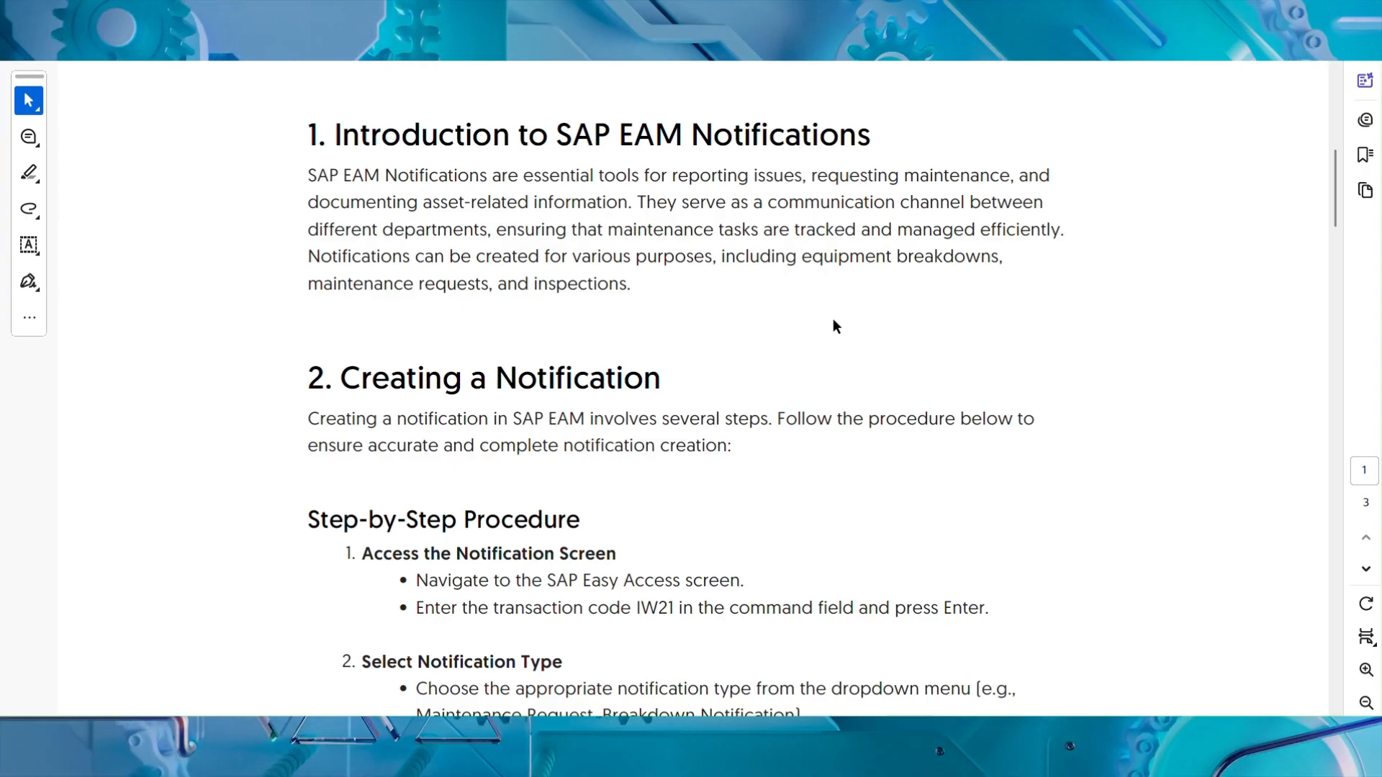
left_click_drag(820, 256, 969, 265)
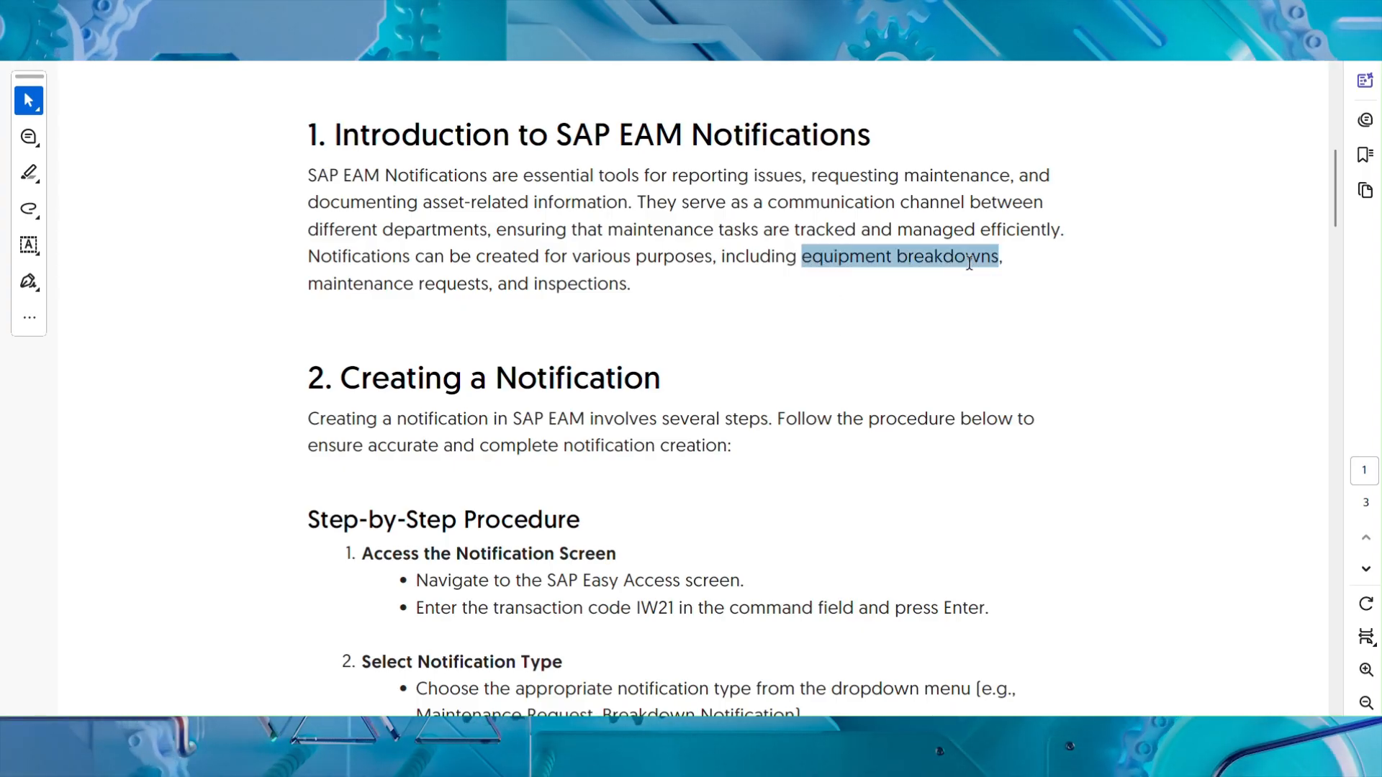
left_click(927, 264)
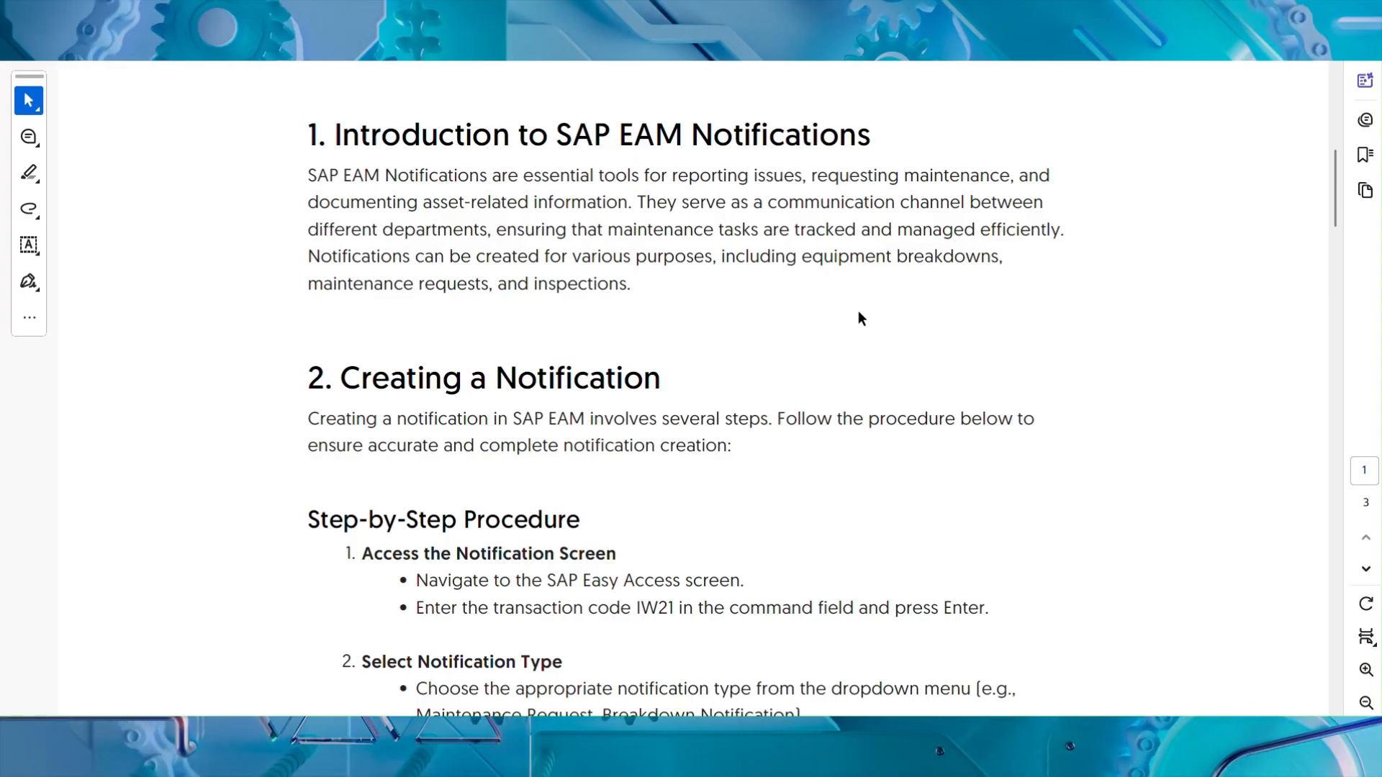
Step: Examine the step-by-step procedure for creating a notification in the training document
scroll(822, 340, "down", 1)
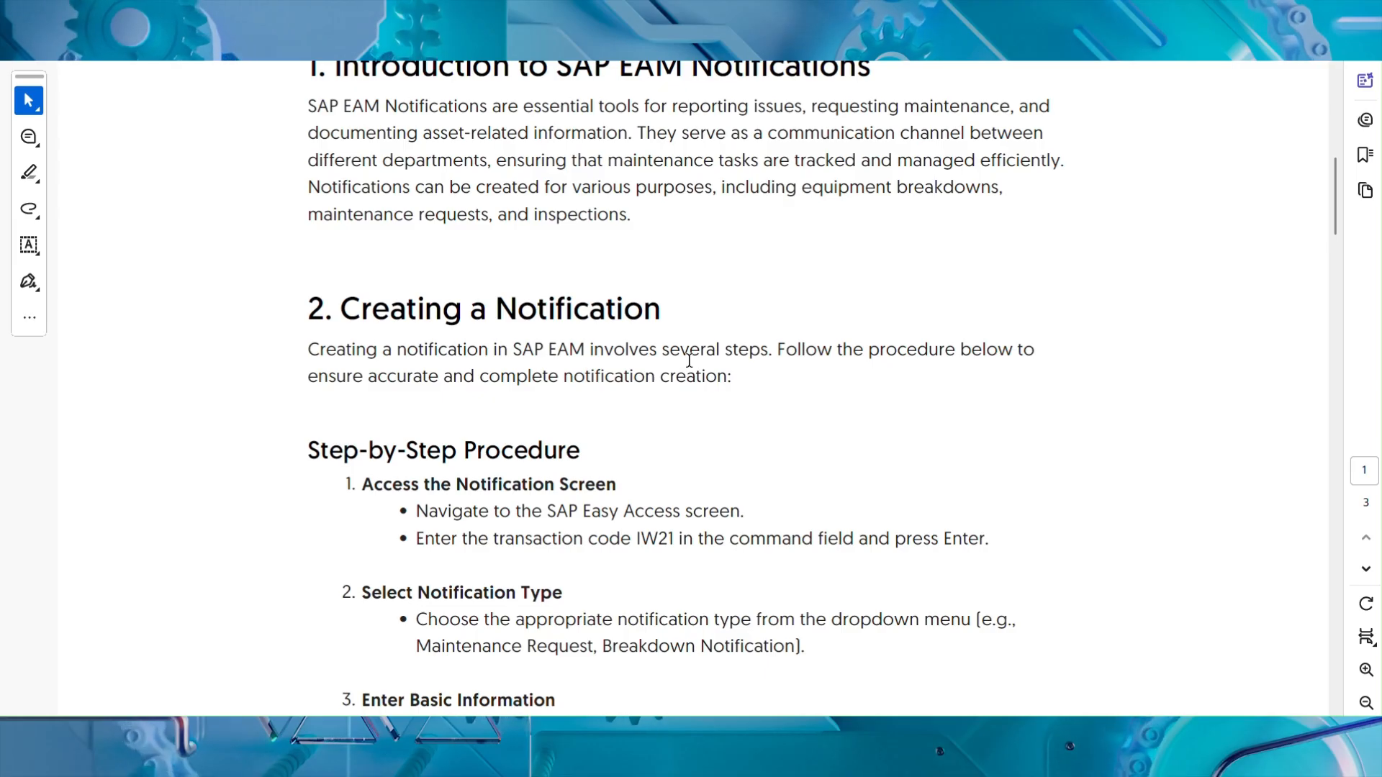
scroll(689, 360, "down", 2)
scroll(732, 374, "down", 1)
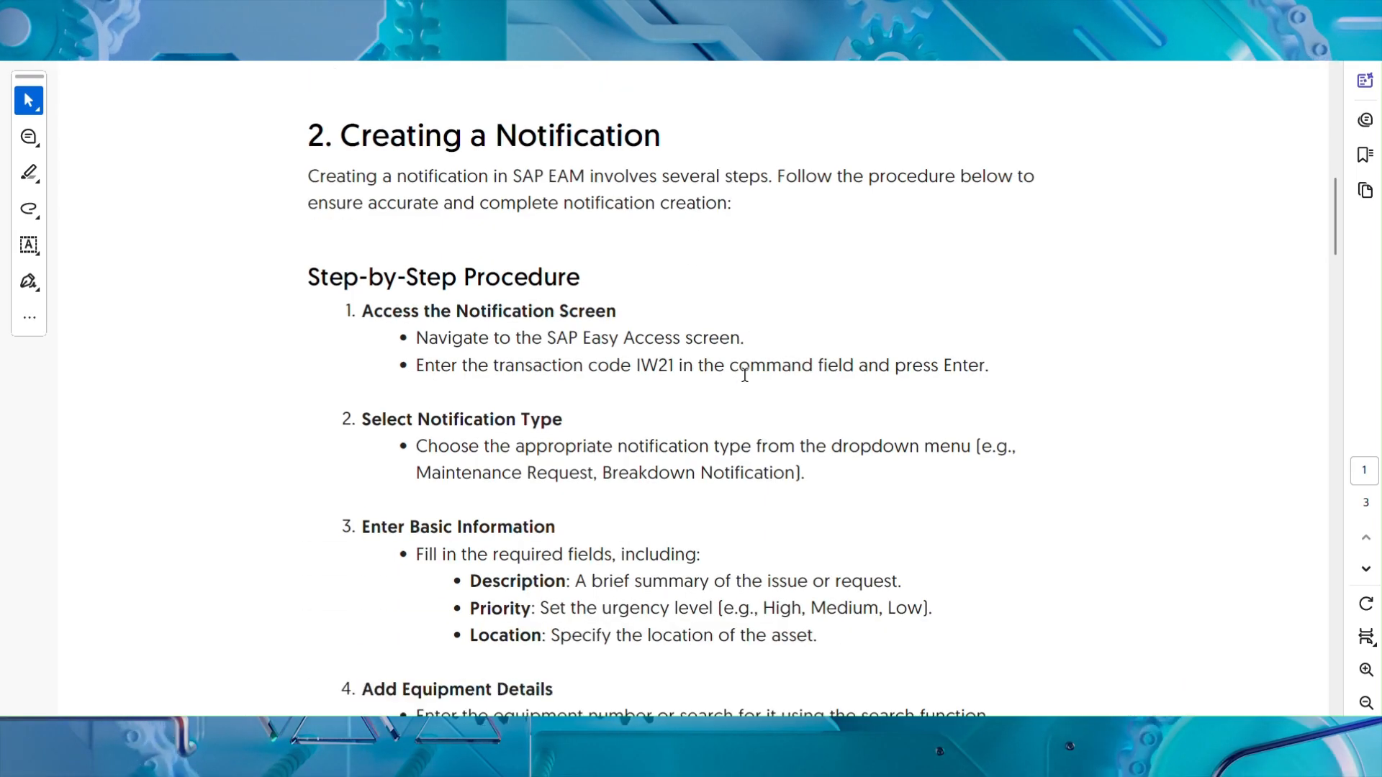
scroll(746, 382, "down", 6)
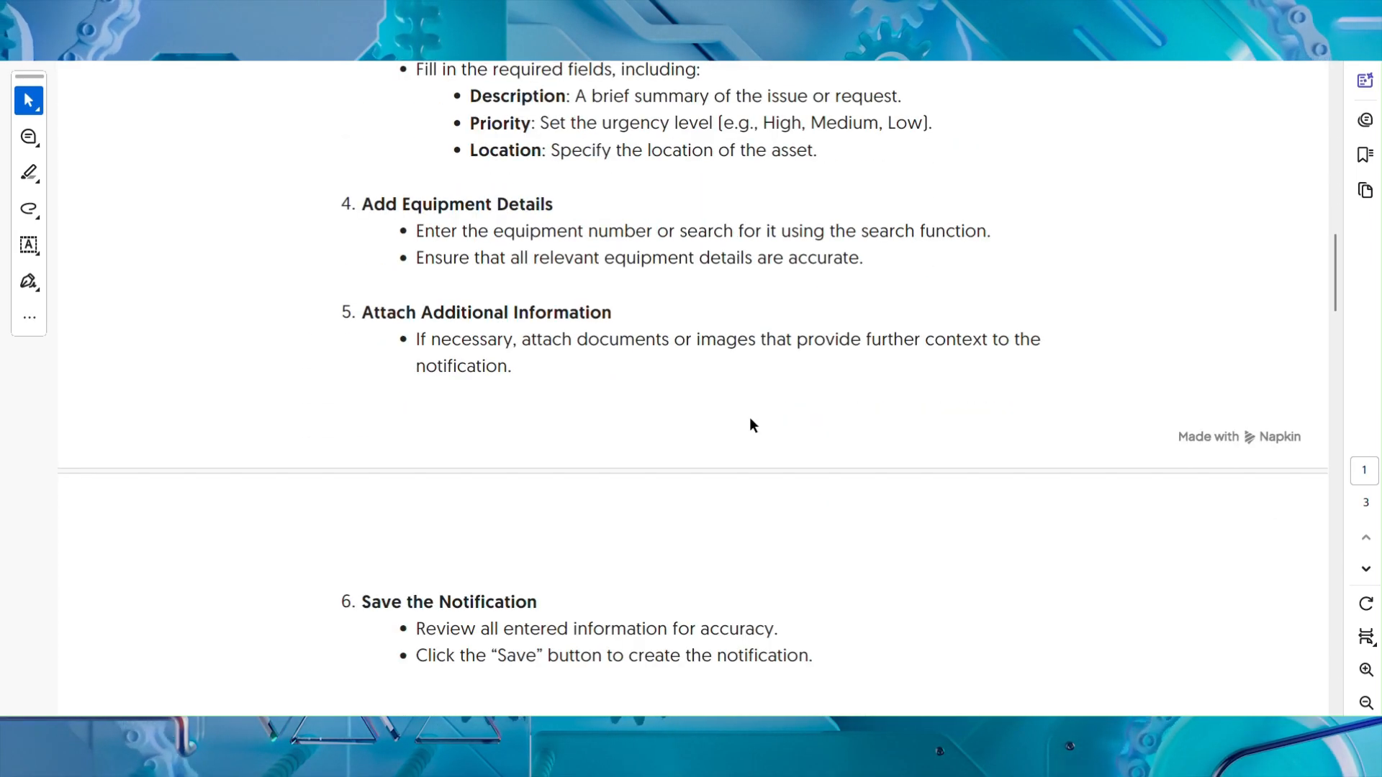
scroll(749, 425, "up", 4)
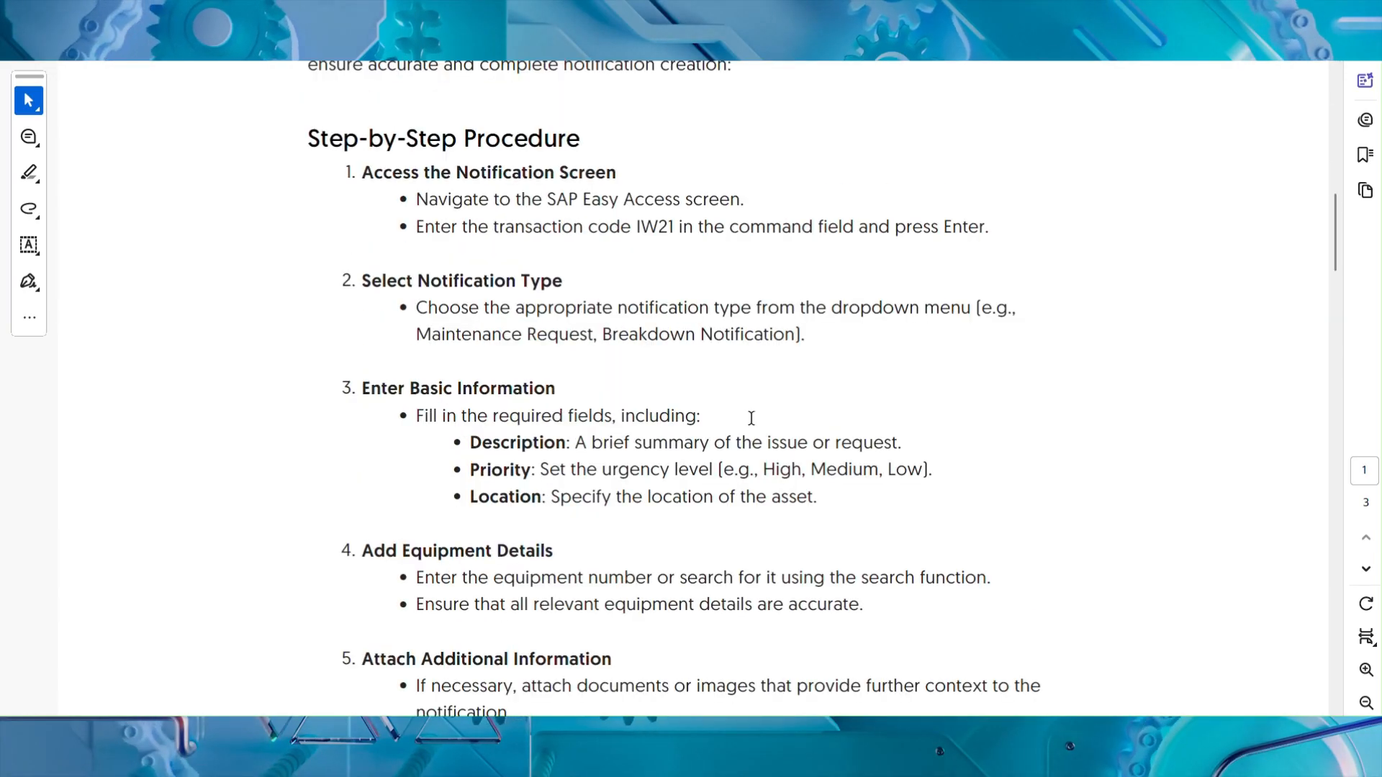
scroll(751, 417, "up", 6)
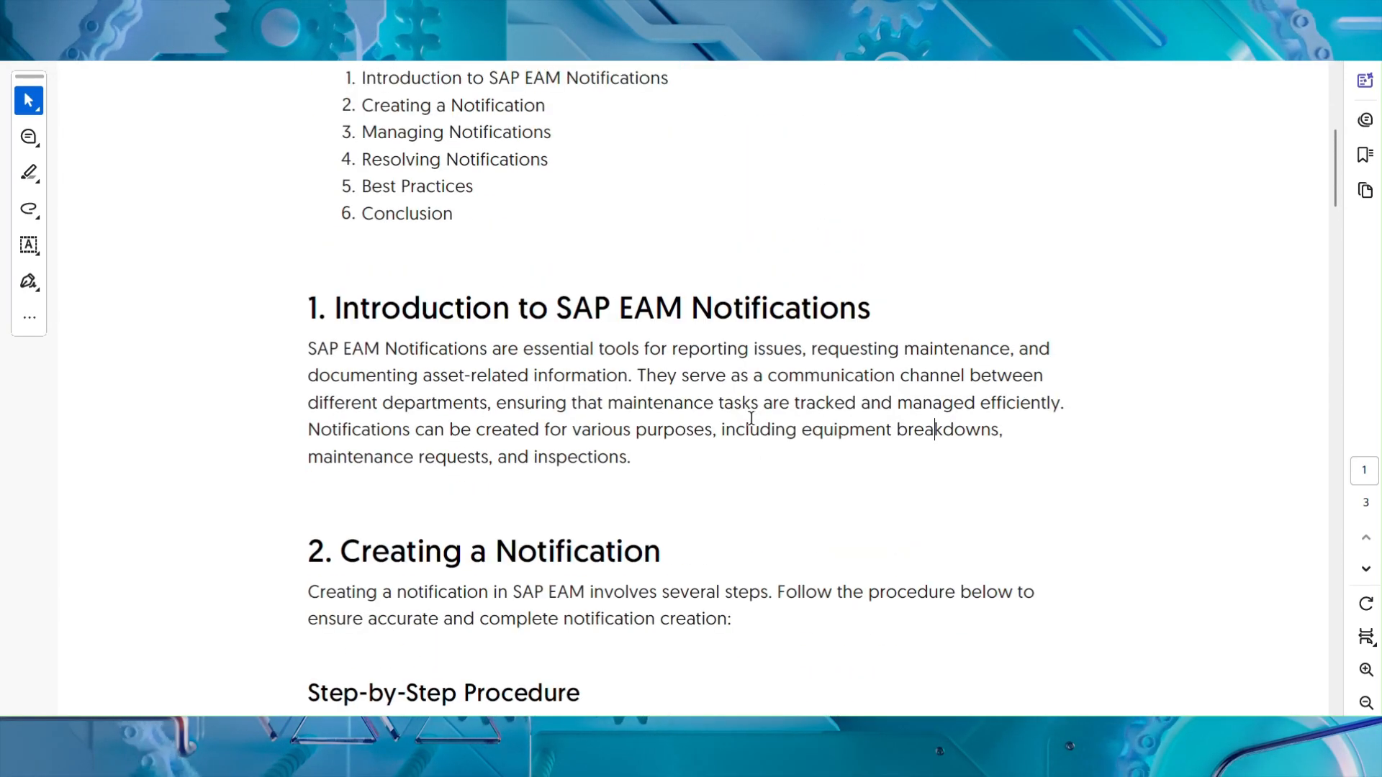
Step: Switch back to the SAP Easy Access session and narrow the user menu pane
mouse_move(991, 734)
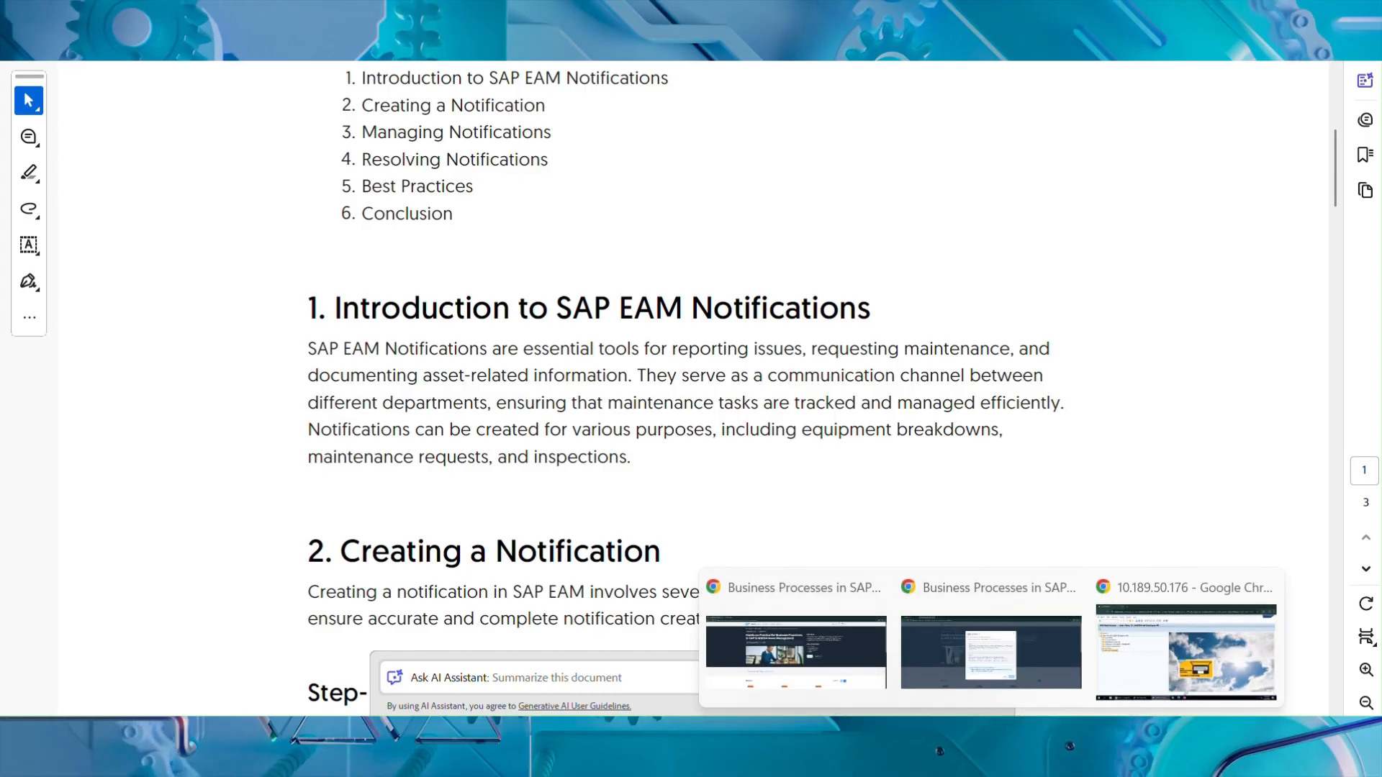
left_click(1138, 659)
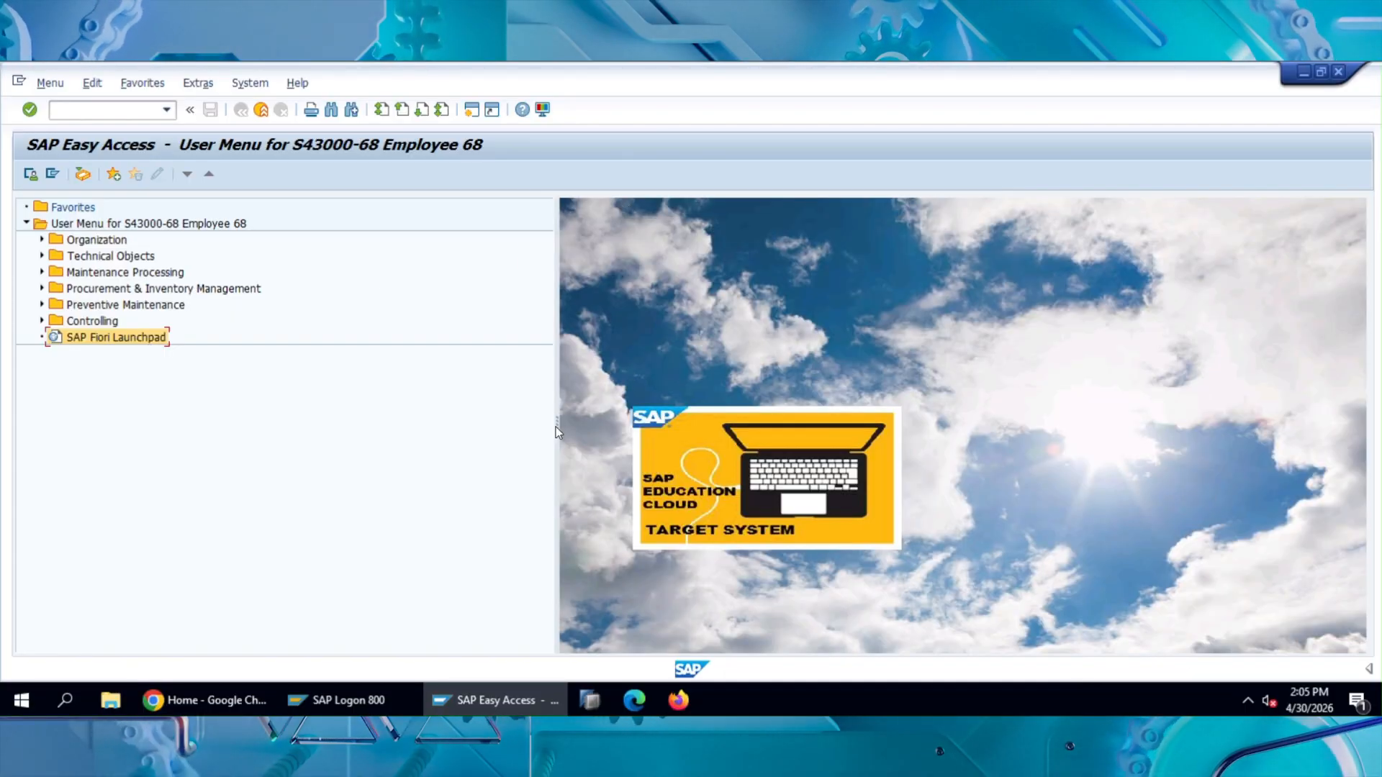
left_click_drag(555, 428, 345, 425)
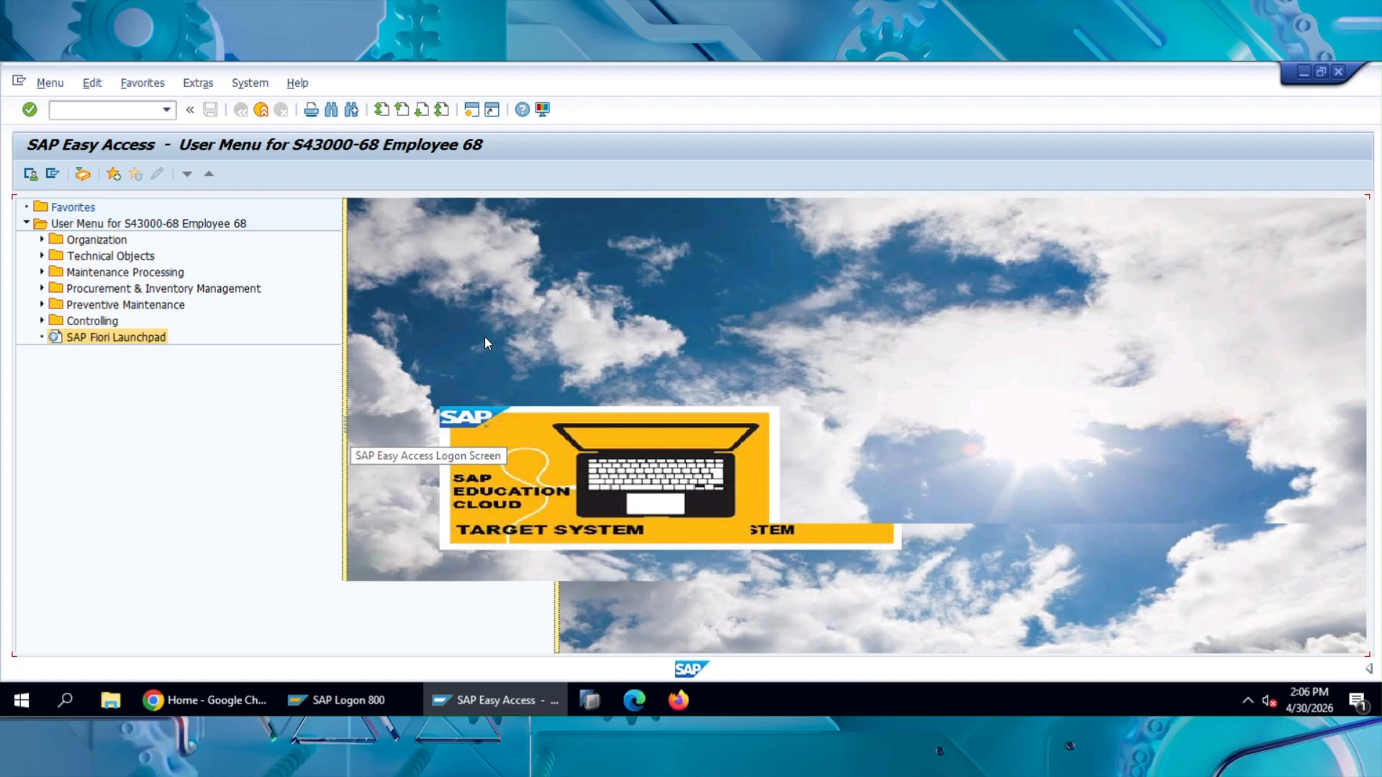
Step: Start transaction IW21 to create a PM notification
left_click(123, 111)
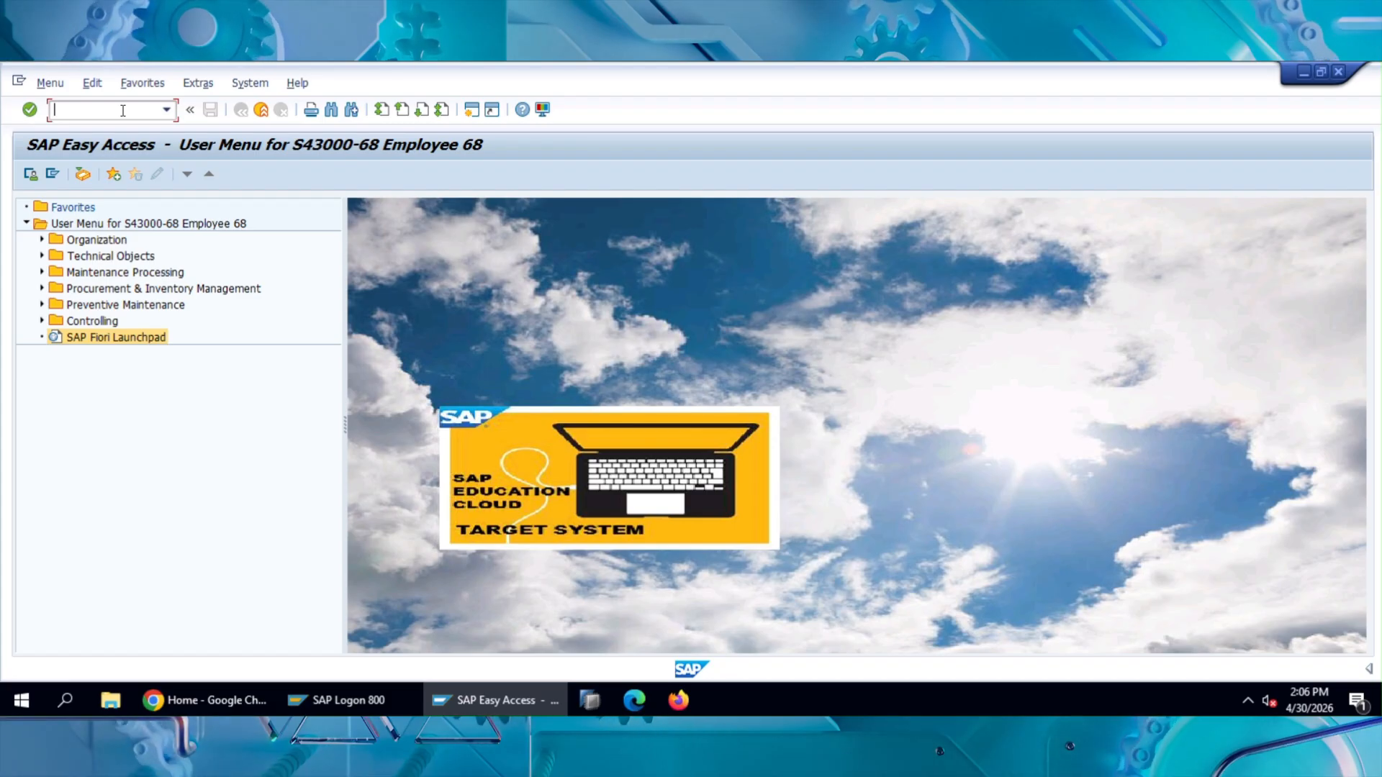
type("iw")
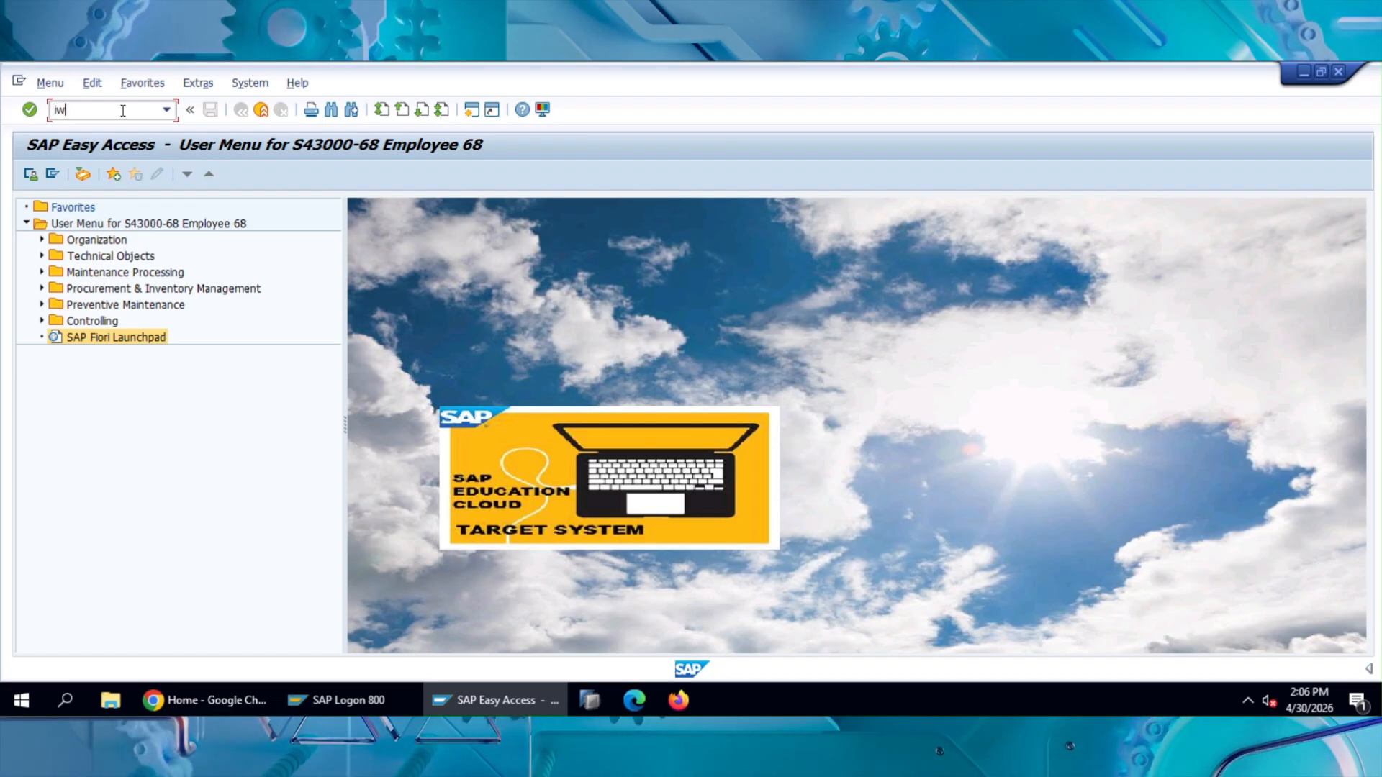
type("21")
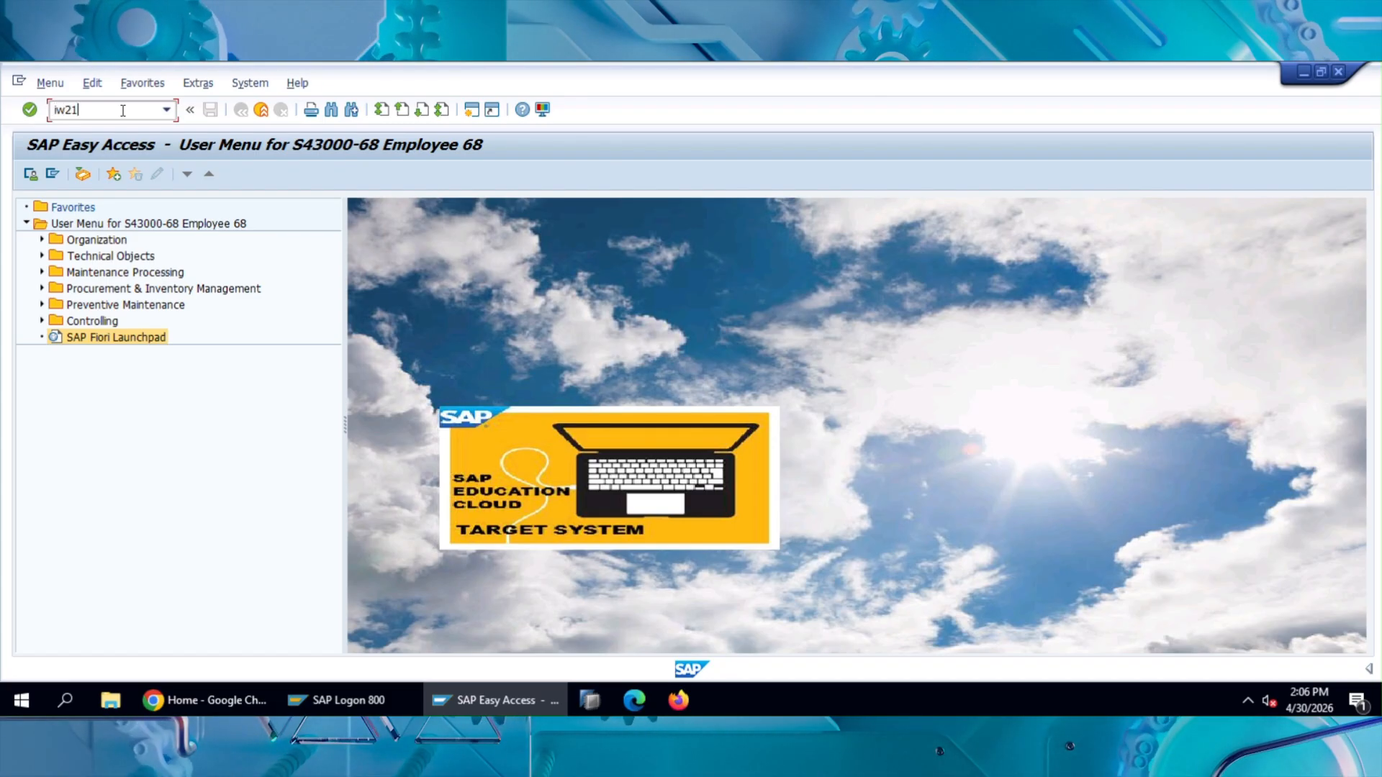
key("Return")
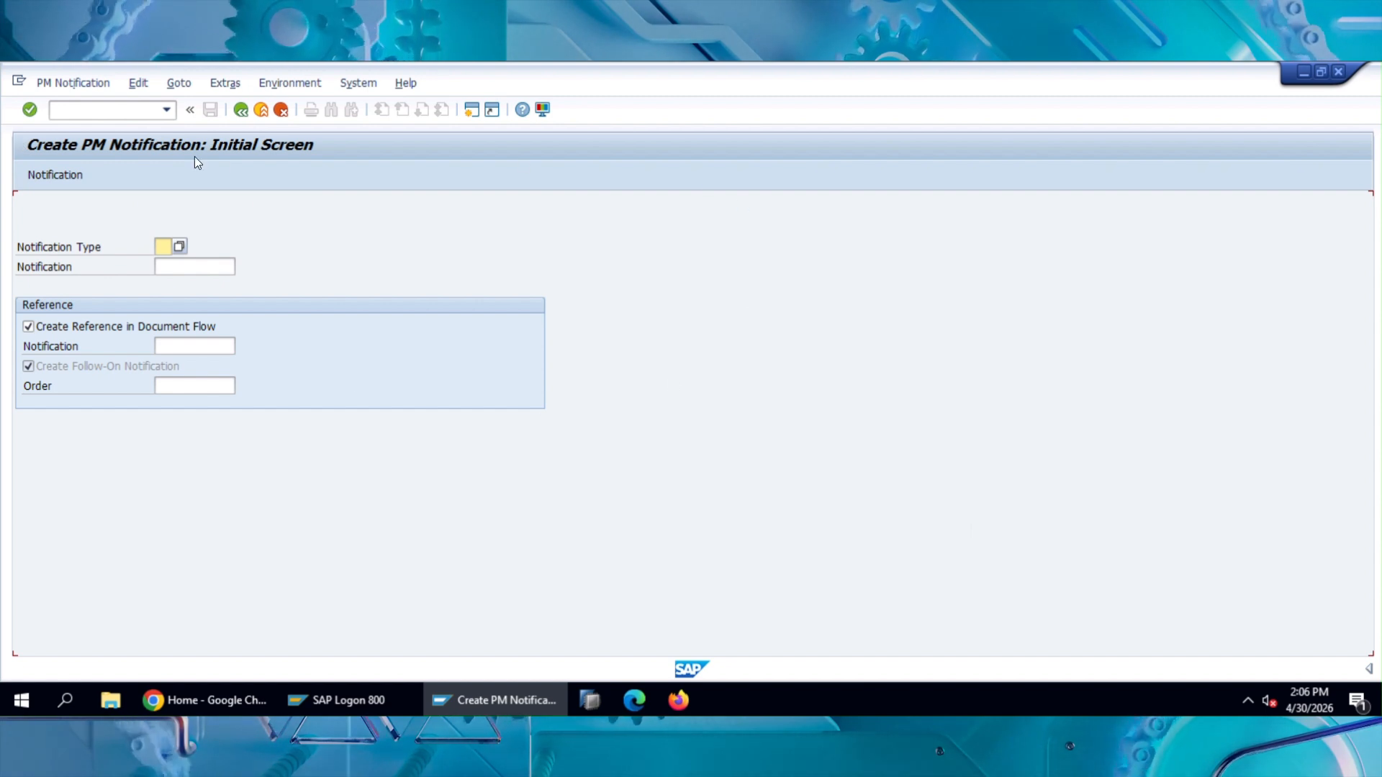
Step: Bring up the available notification types and examine the M1, M2, M3 and Y1 entries
left_click(175, 248)
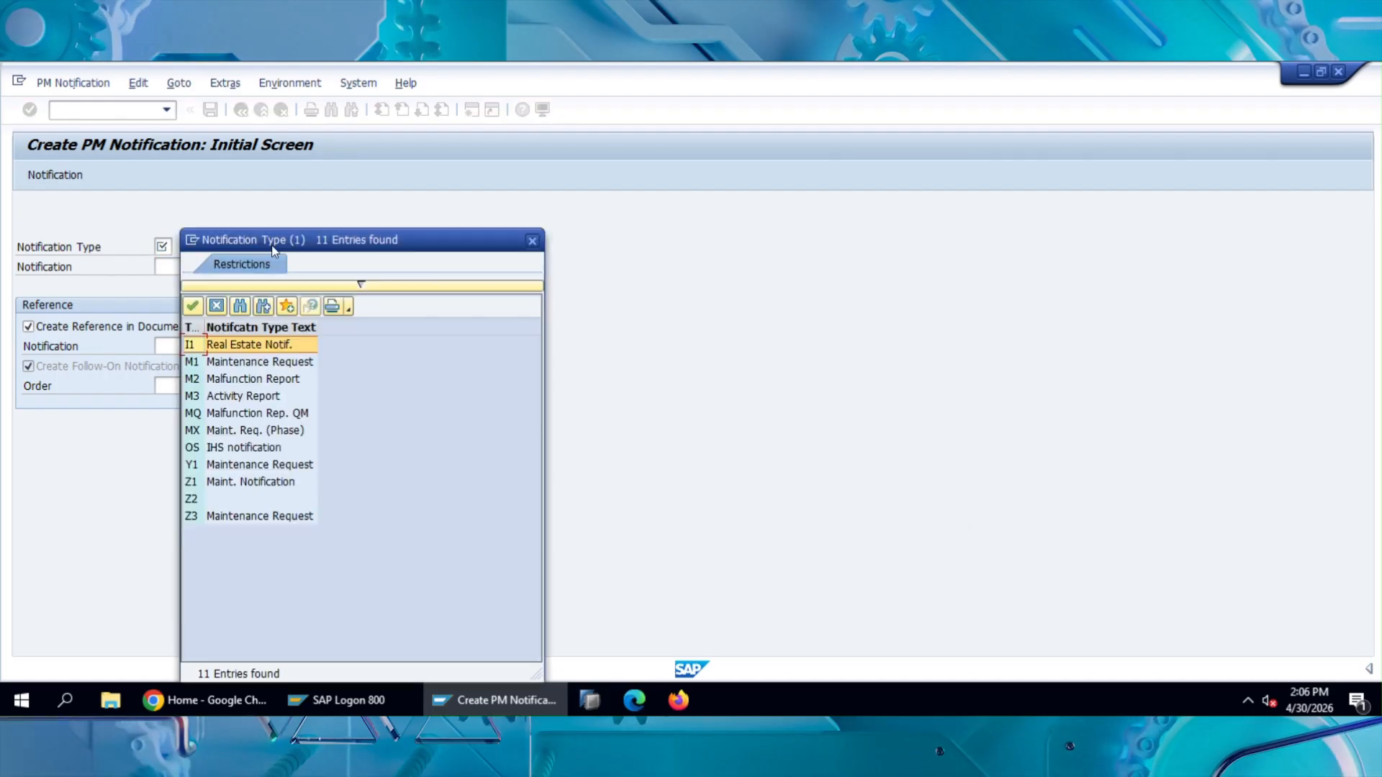
left_click_drag(344, 239, 718, 137)
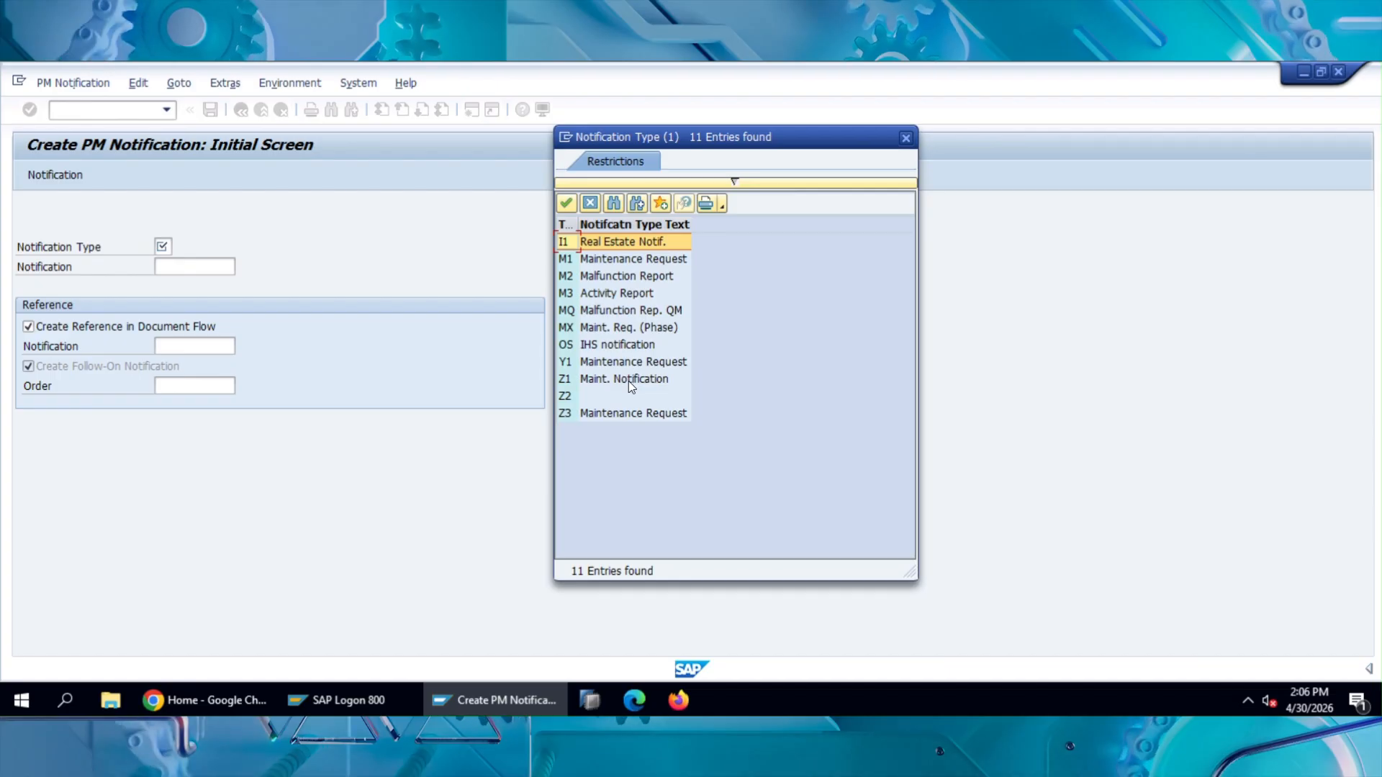
left_click(615, 260)
left_click(615, 280)
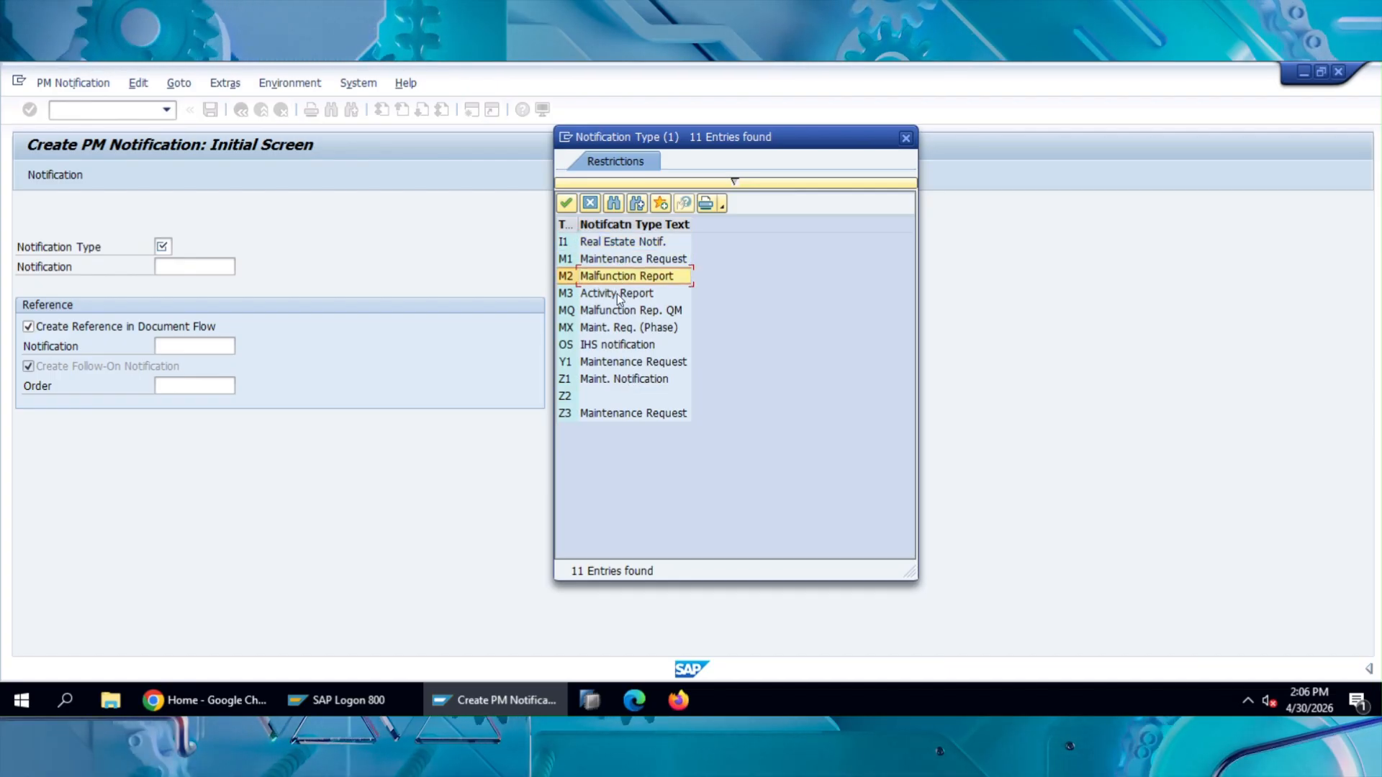
left_click(619, 298)
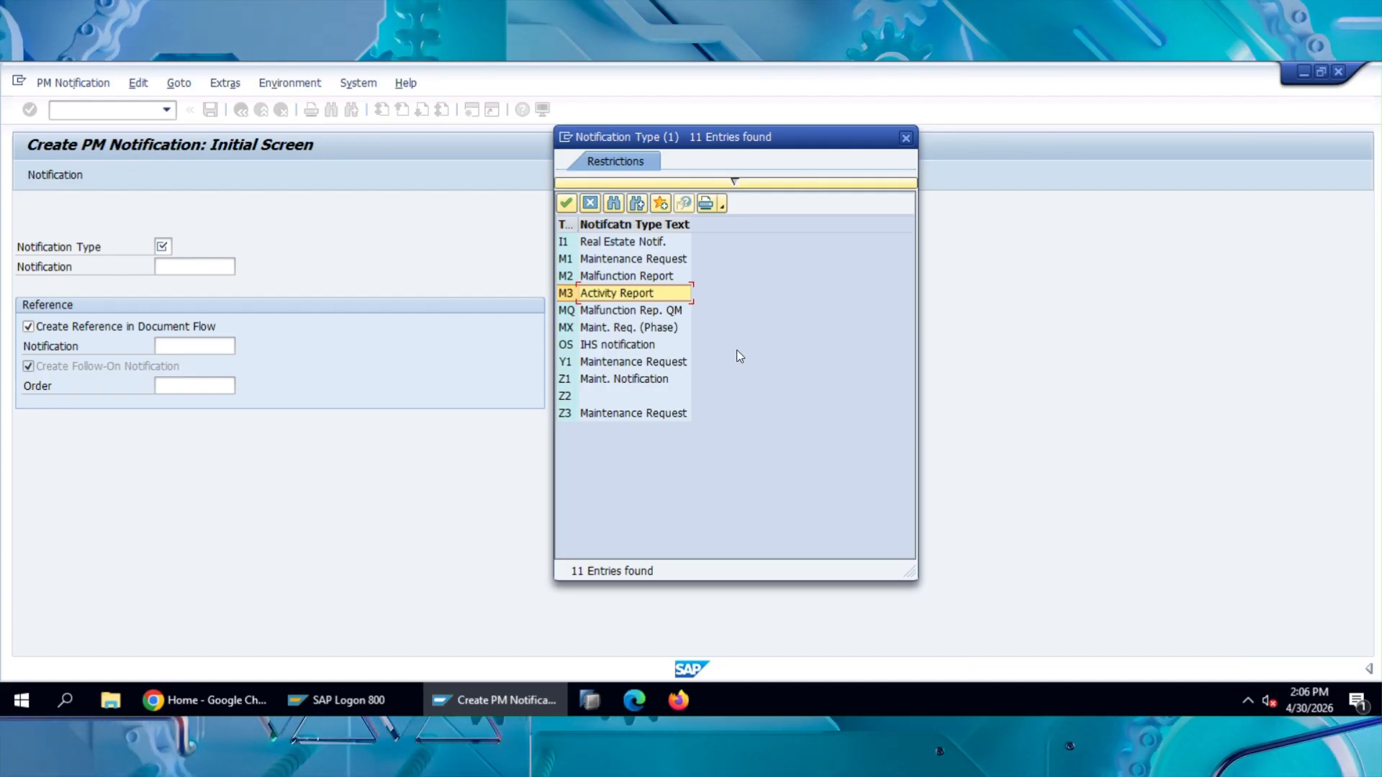
left_click(618, 366)
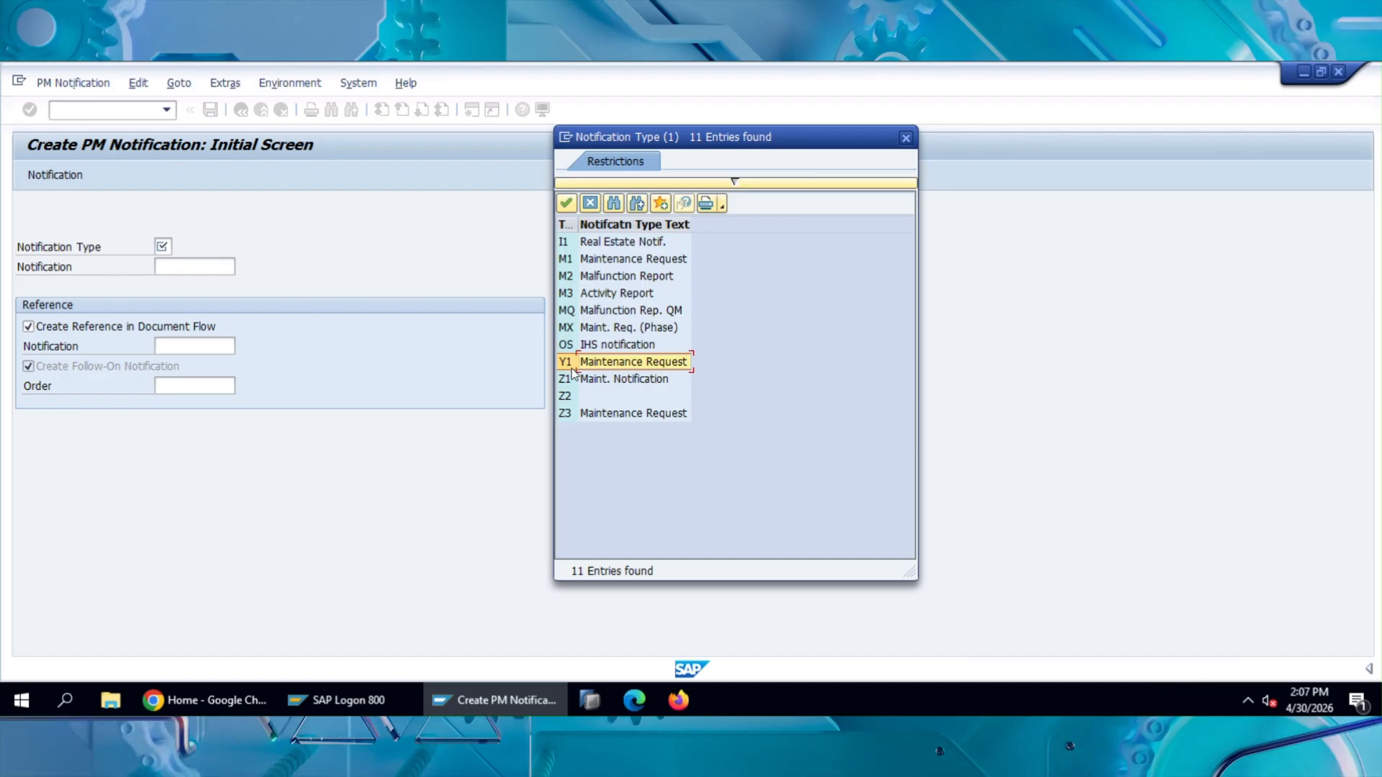
left_click(610, 262)
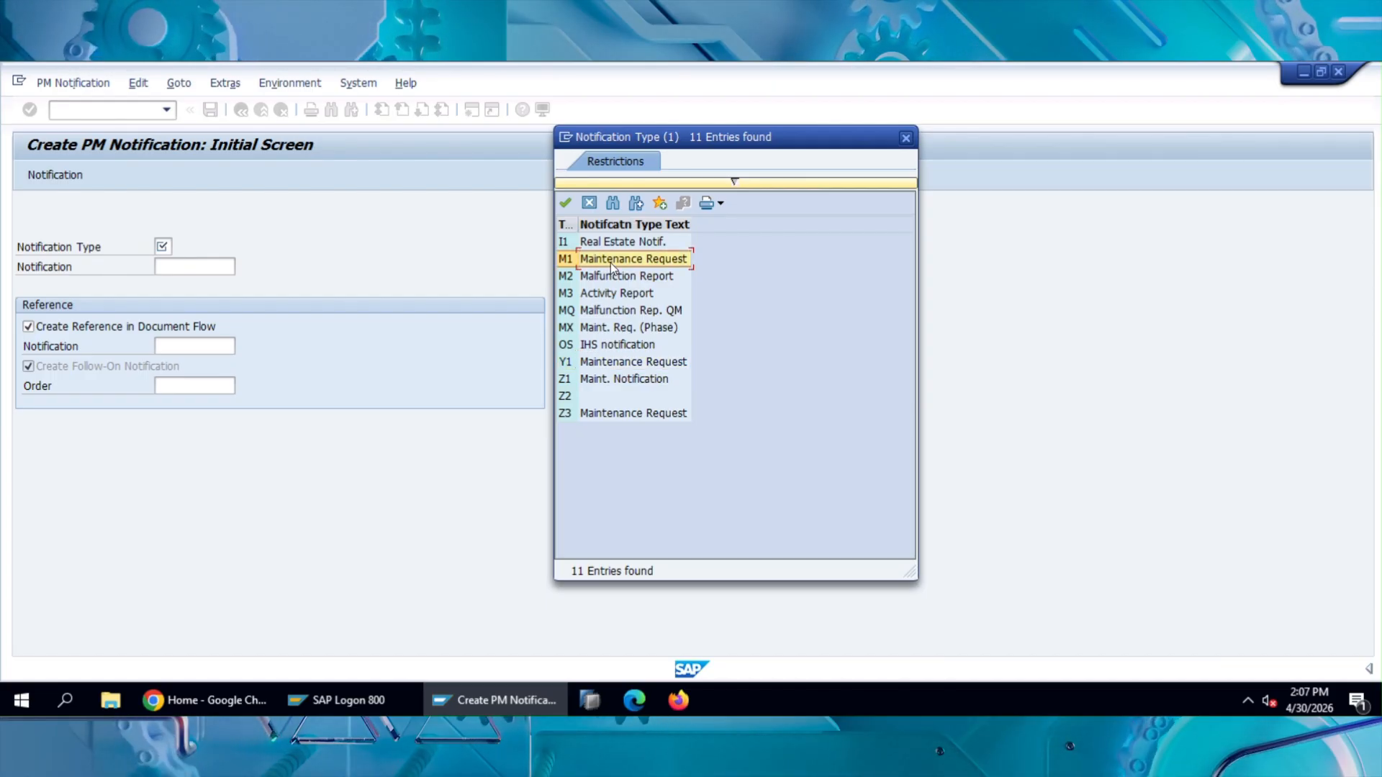
left_click(608, 282)
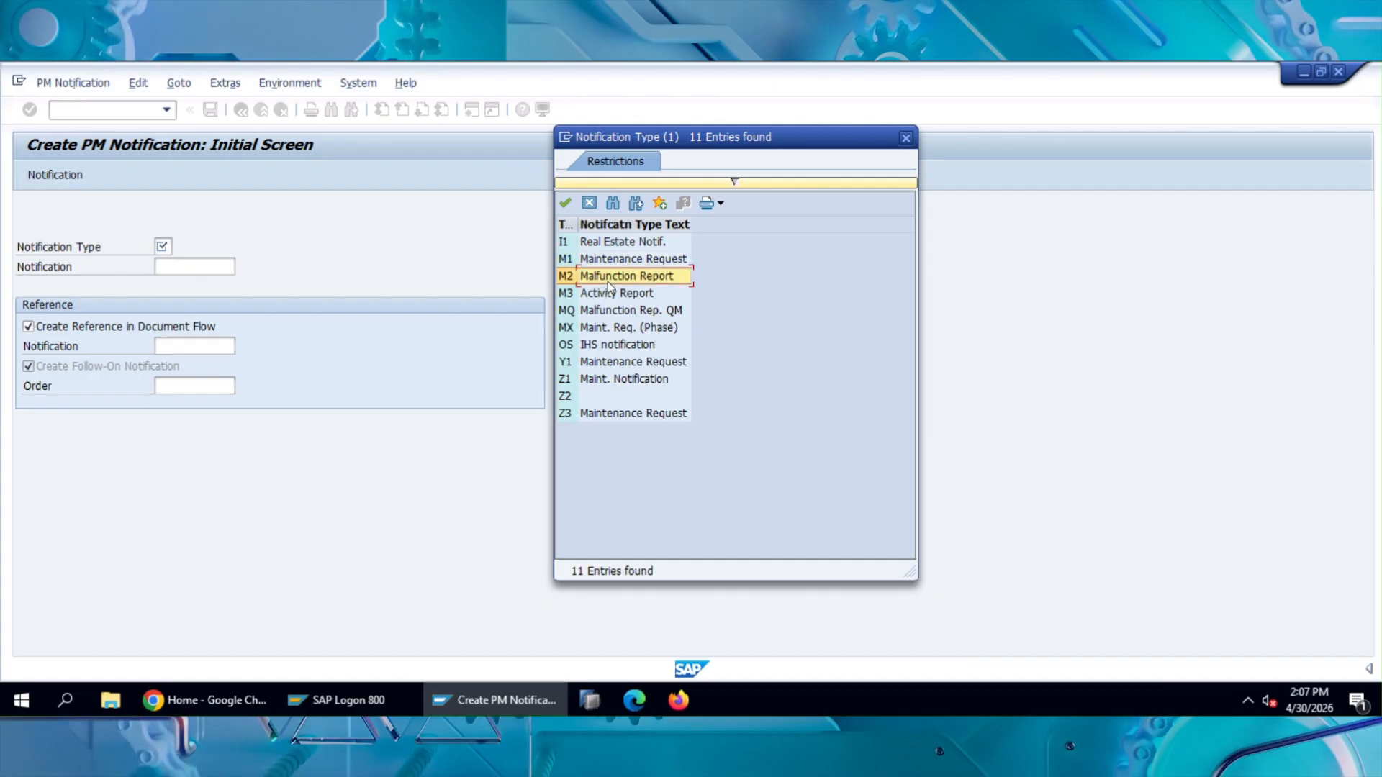
left_click(611, 297)
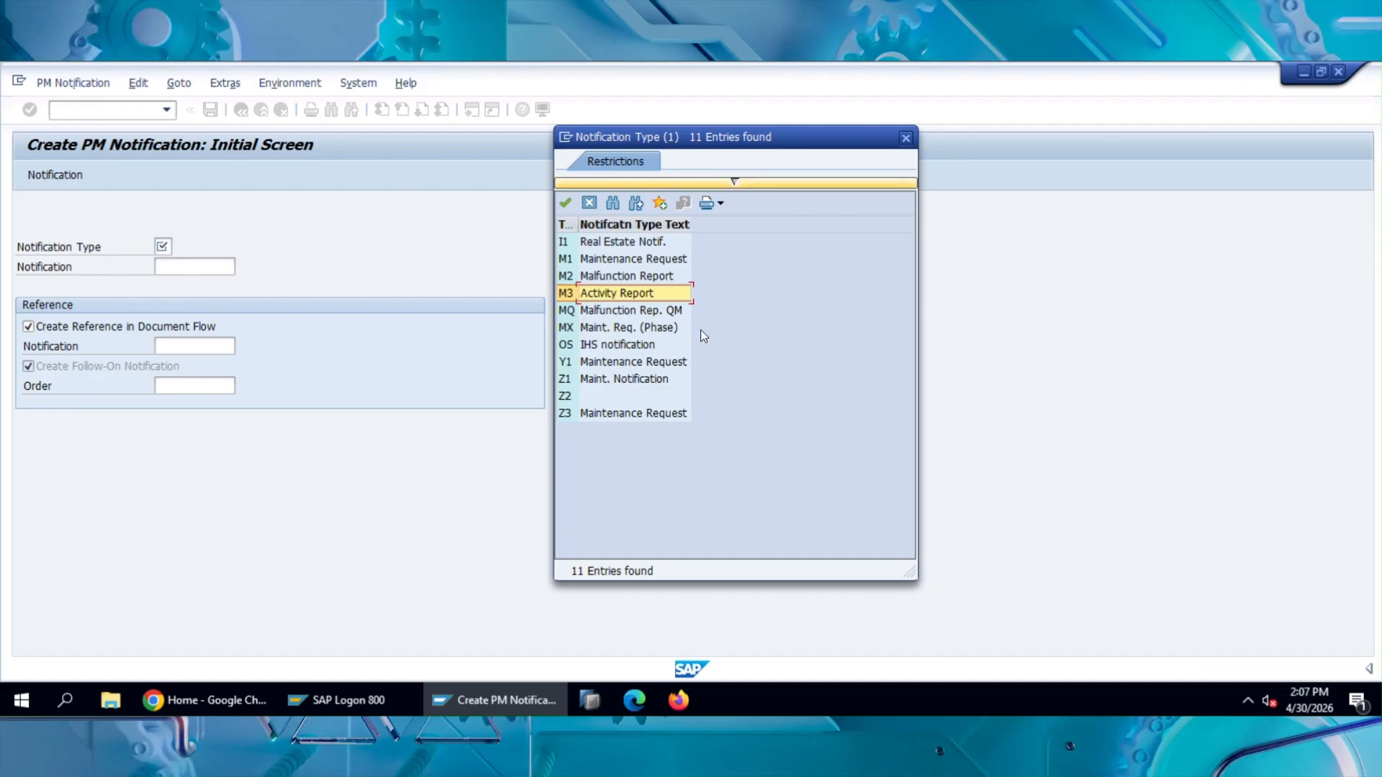
left_click(650, 361)
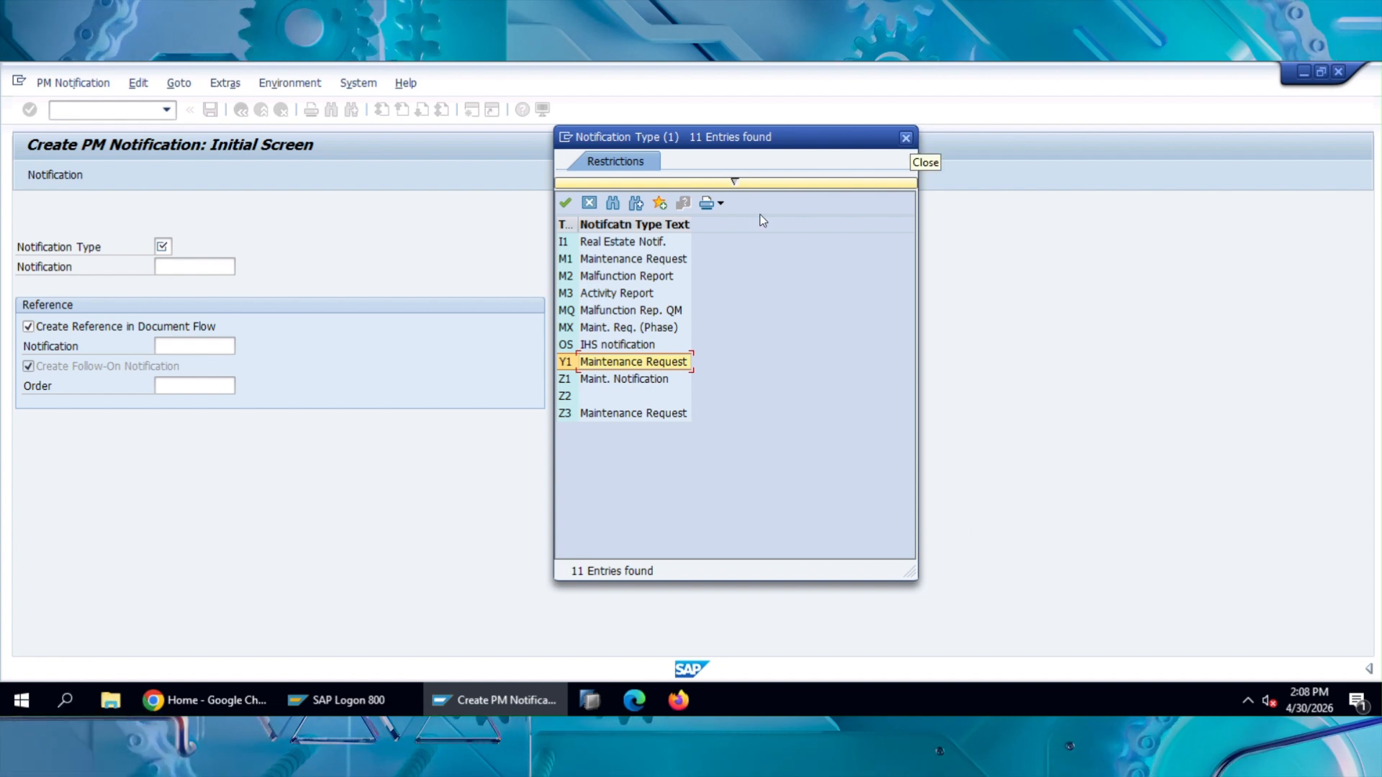
Step: Choose notification type M1 Maintenance Request and continue to the notification entry screen with the notification number left blank
double_click(653, 260)
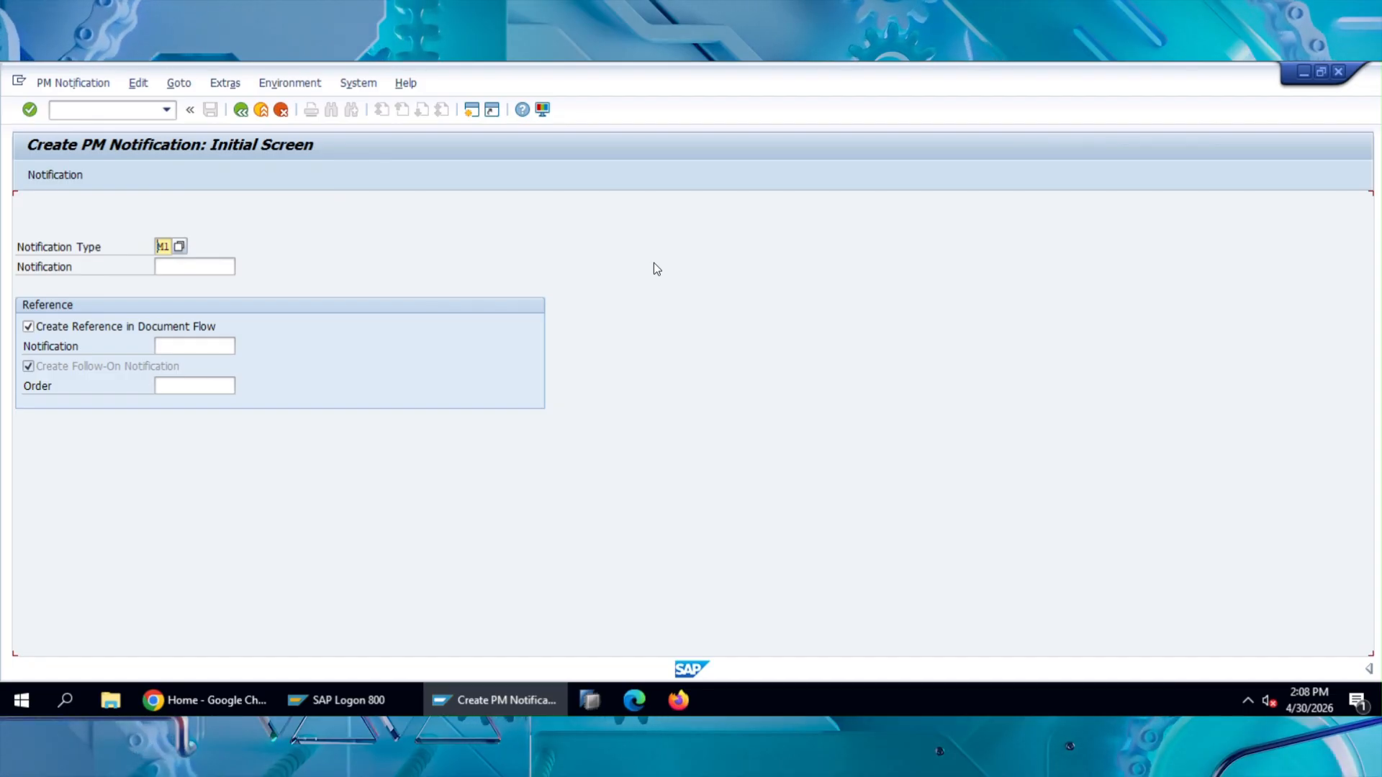
left_click(183, 269)
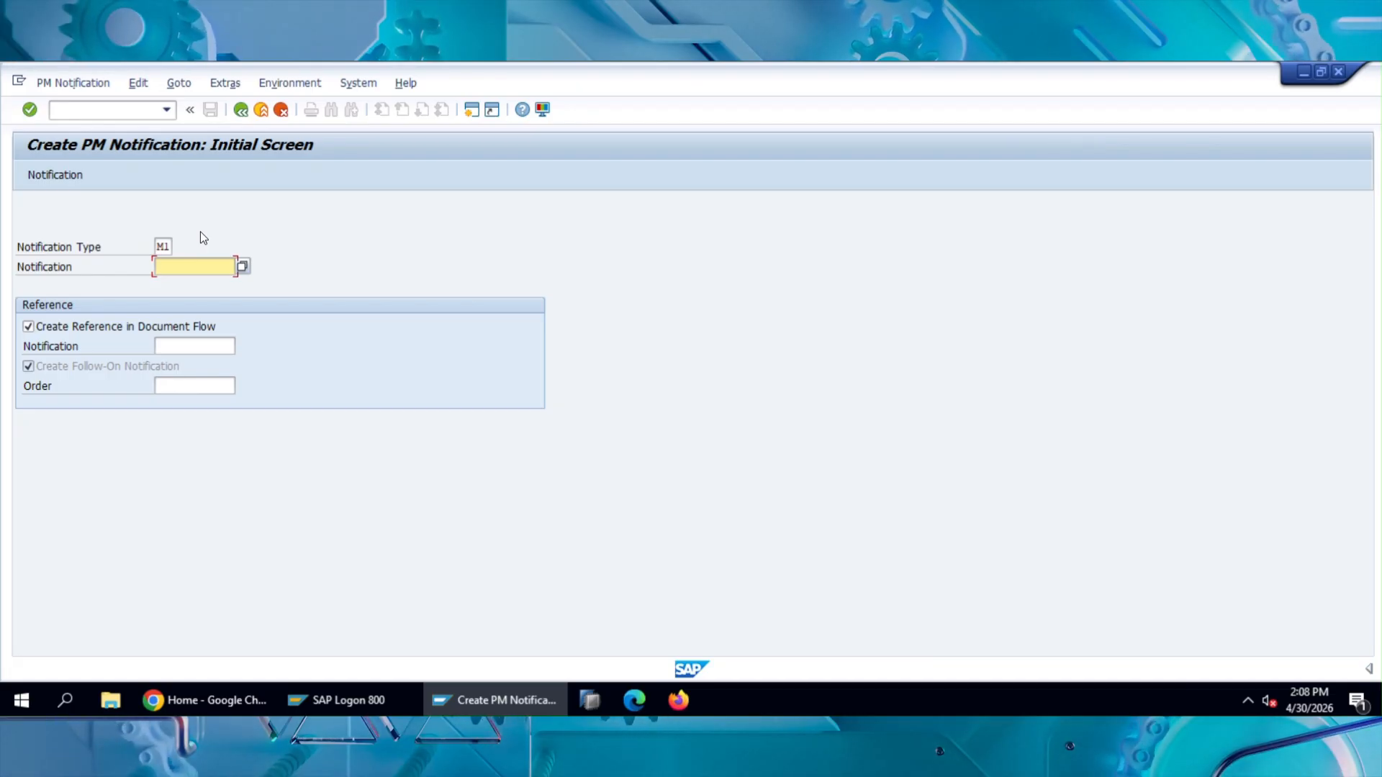
key("Return")
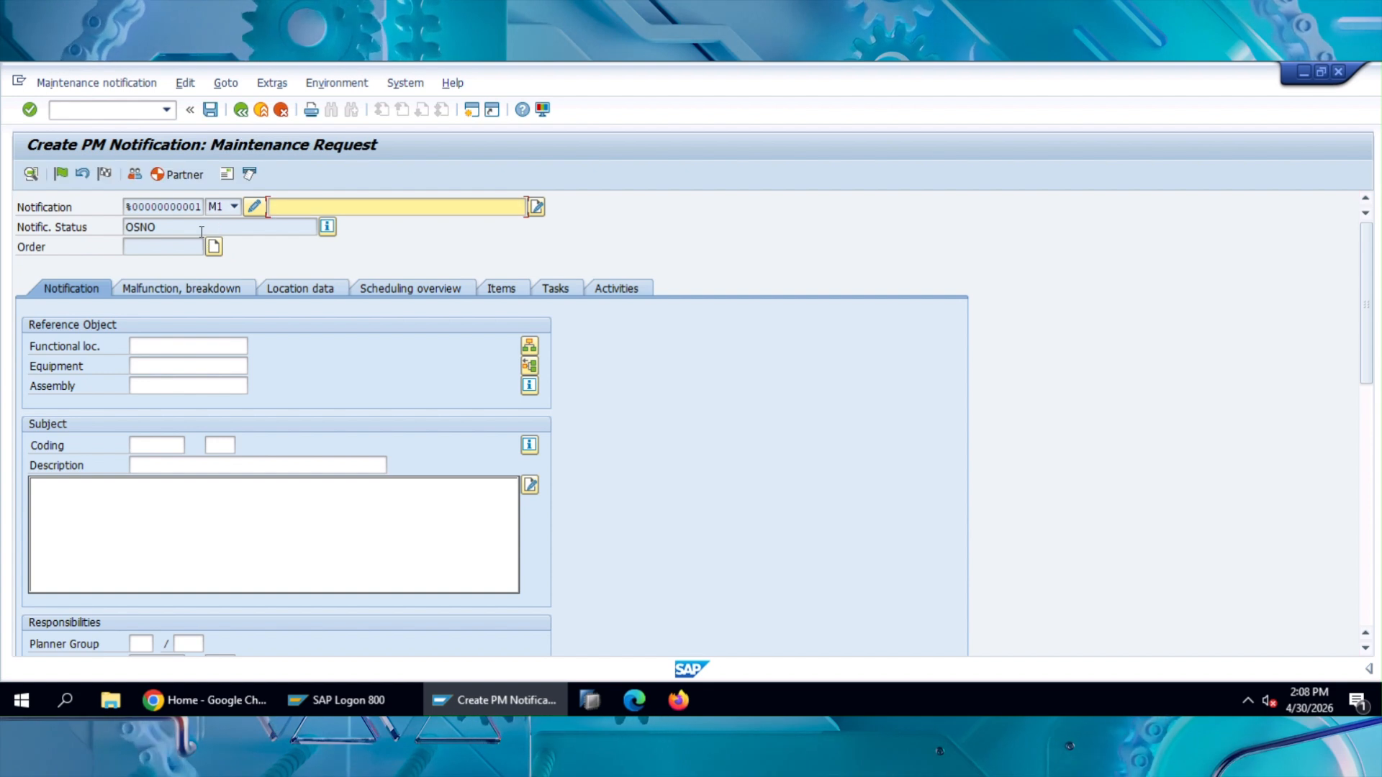
Step: Enter "Pump - A got broken down and production" as the notification's short description in the header
left_click(343, 208)
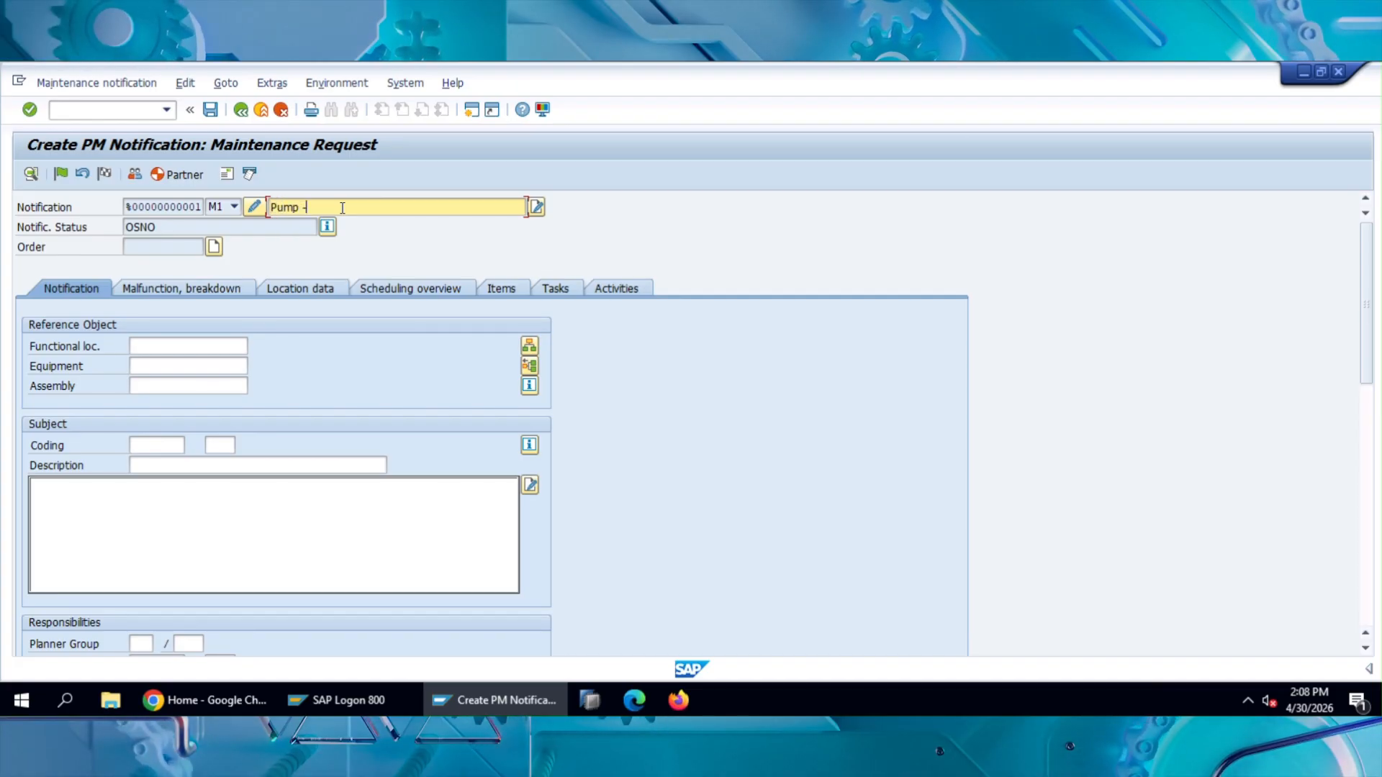
type("A")
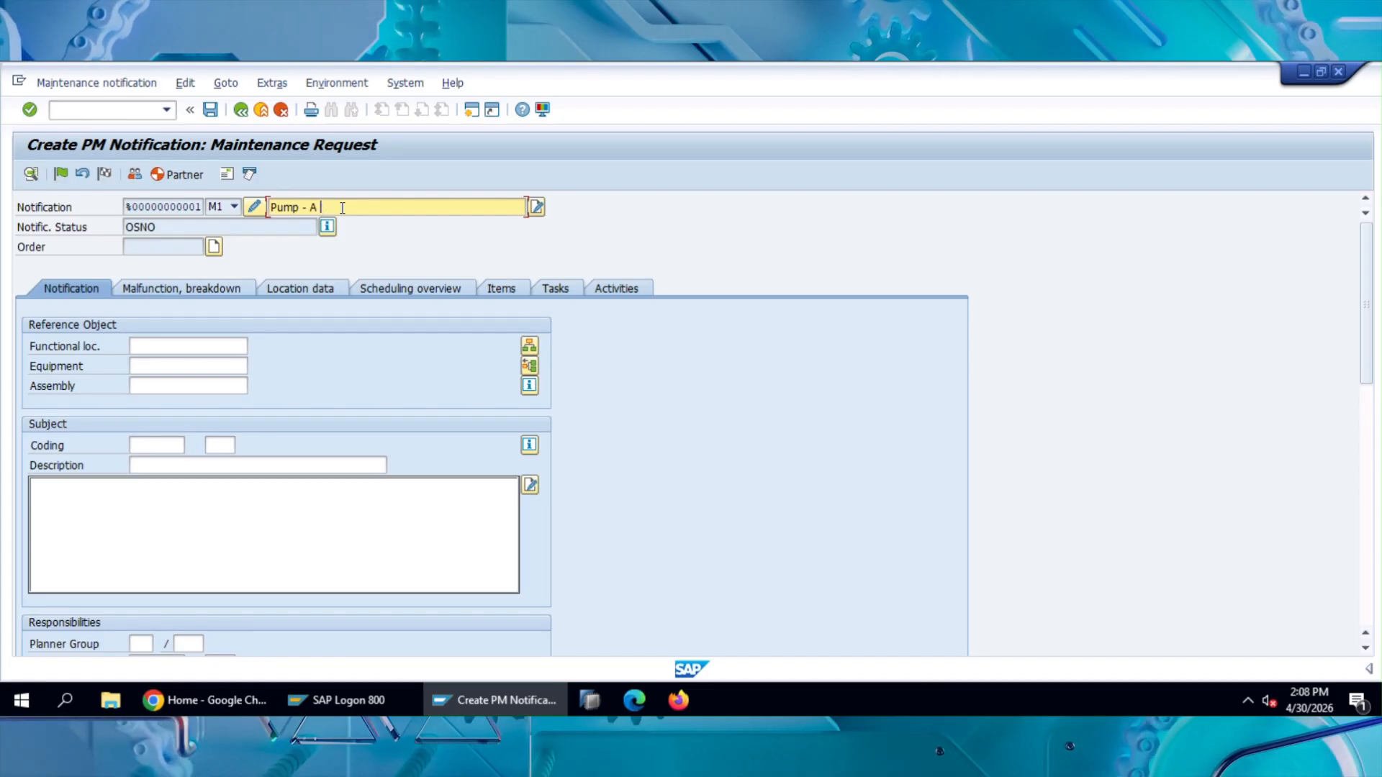
type("got b")
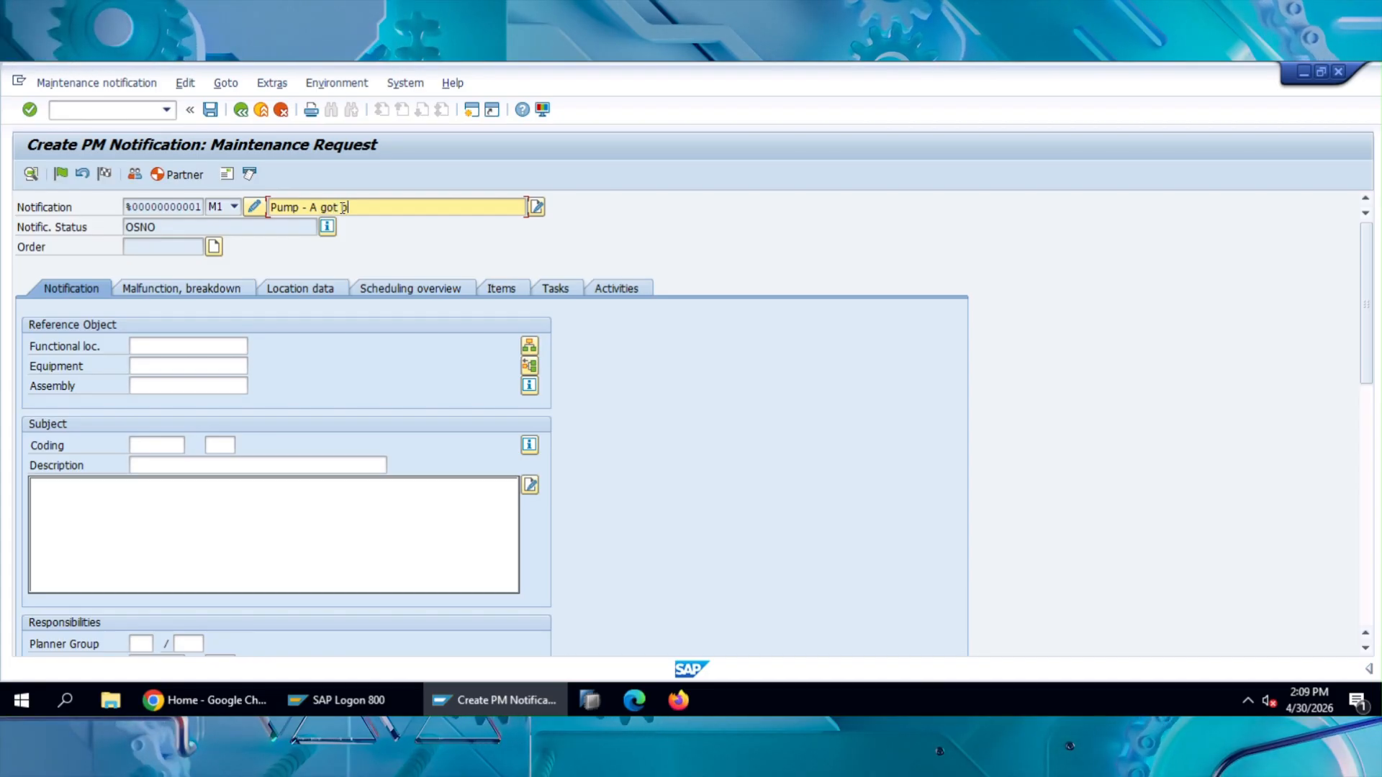
type("roken ")
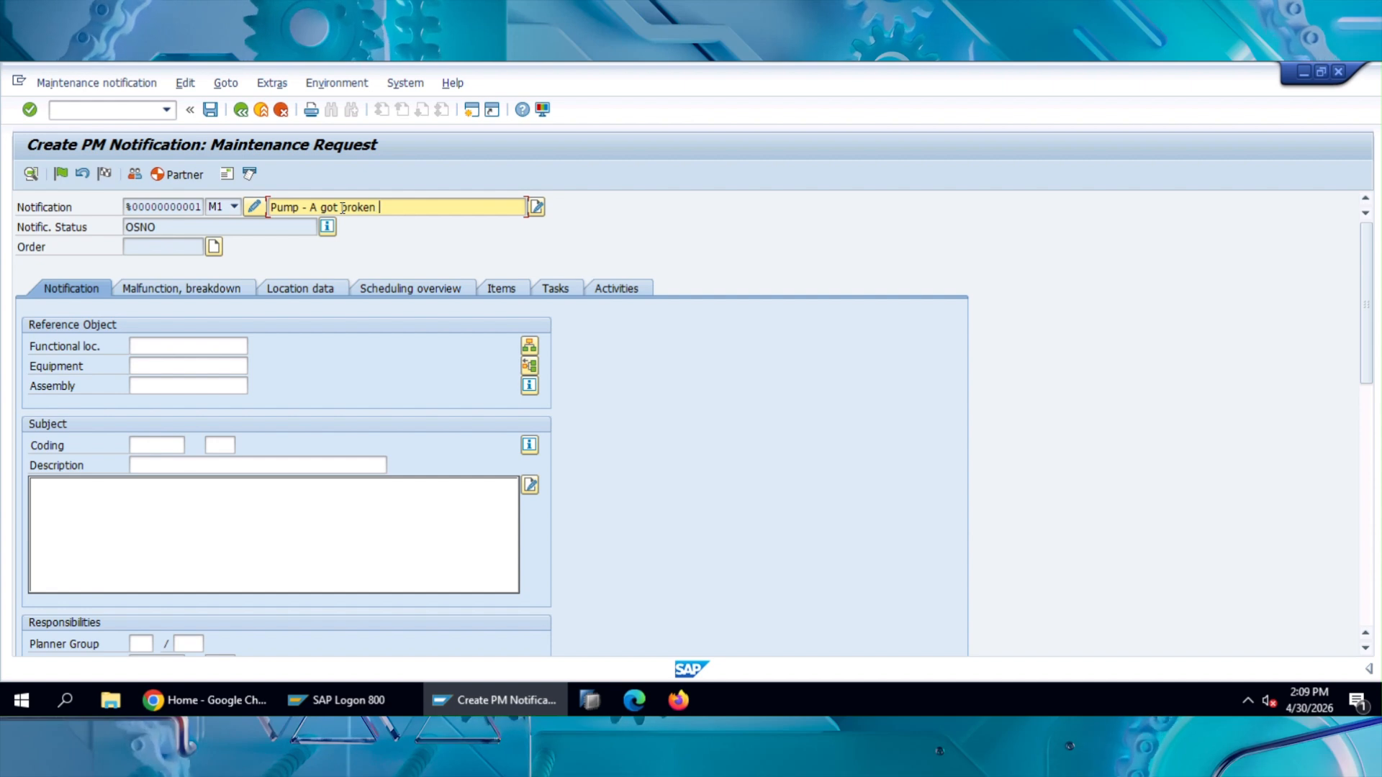
type("down")
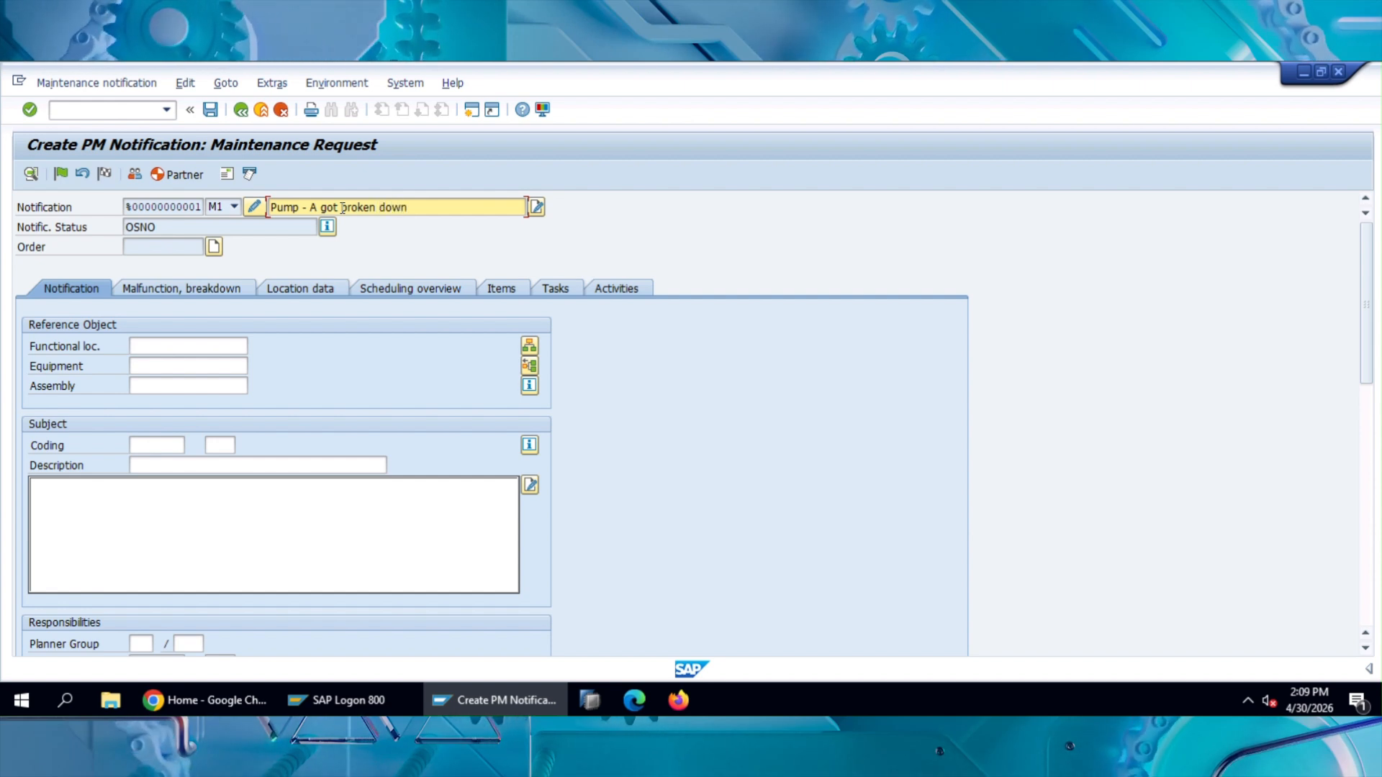
type(" and p")
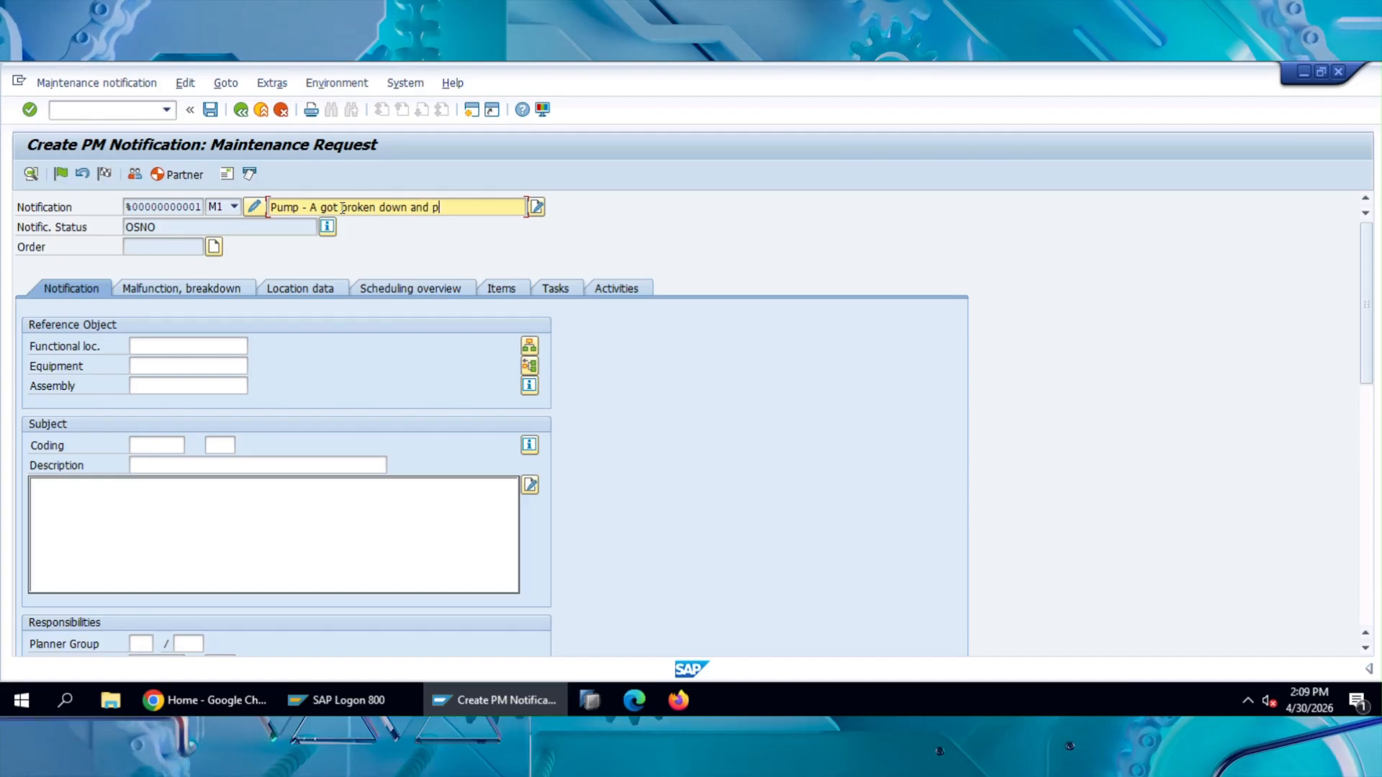
type("roductio")
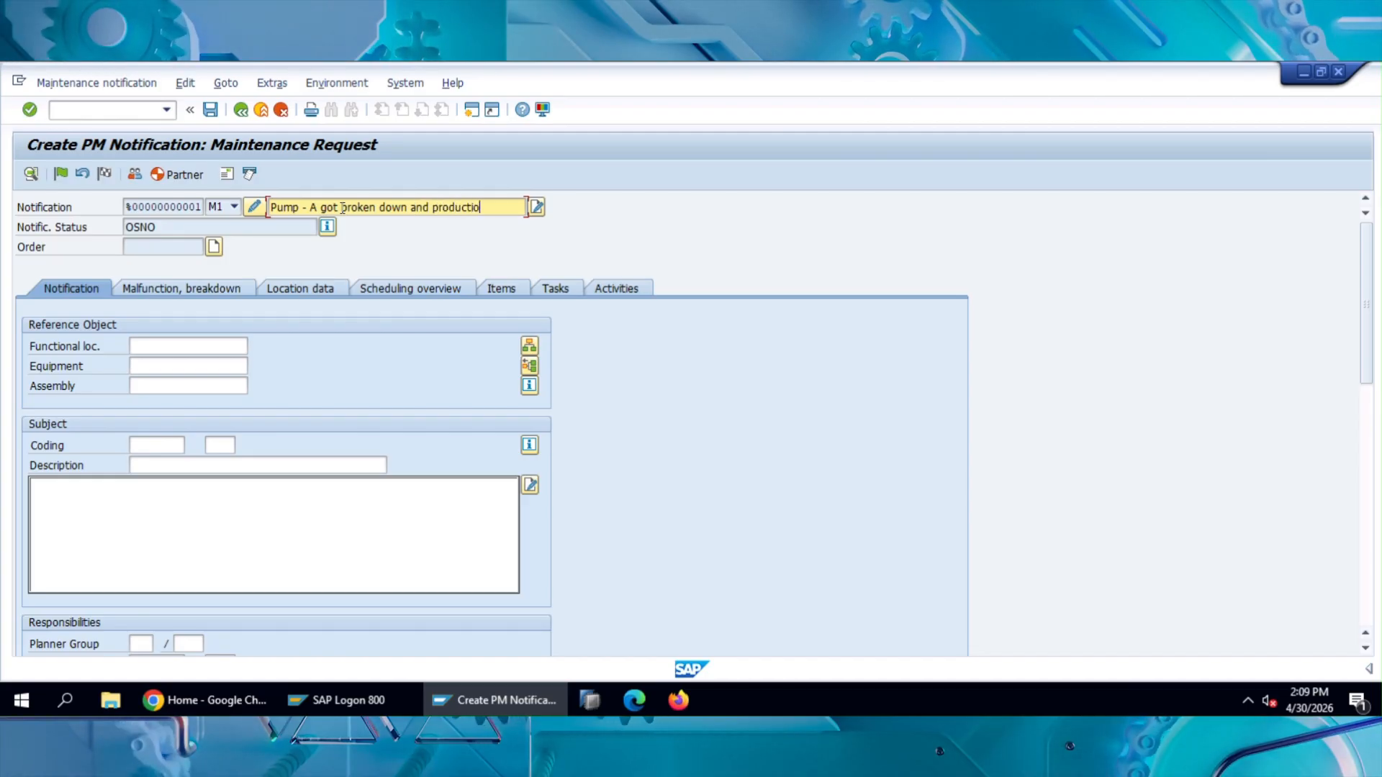
type("n stopped")
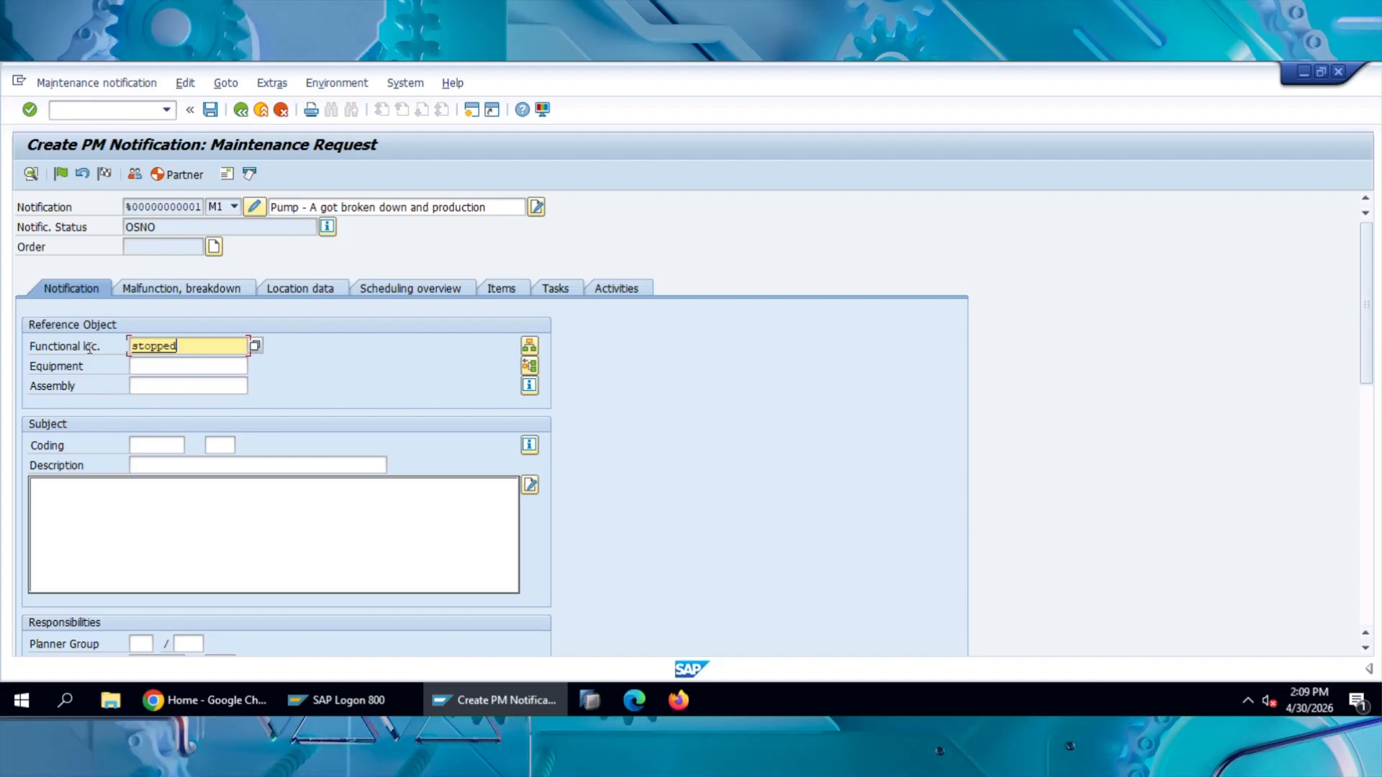
Step: Clear the stray word "stopped" from the functional location and return to the end of the header short text
key("shift+Home")
key("BackSpace")
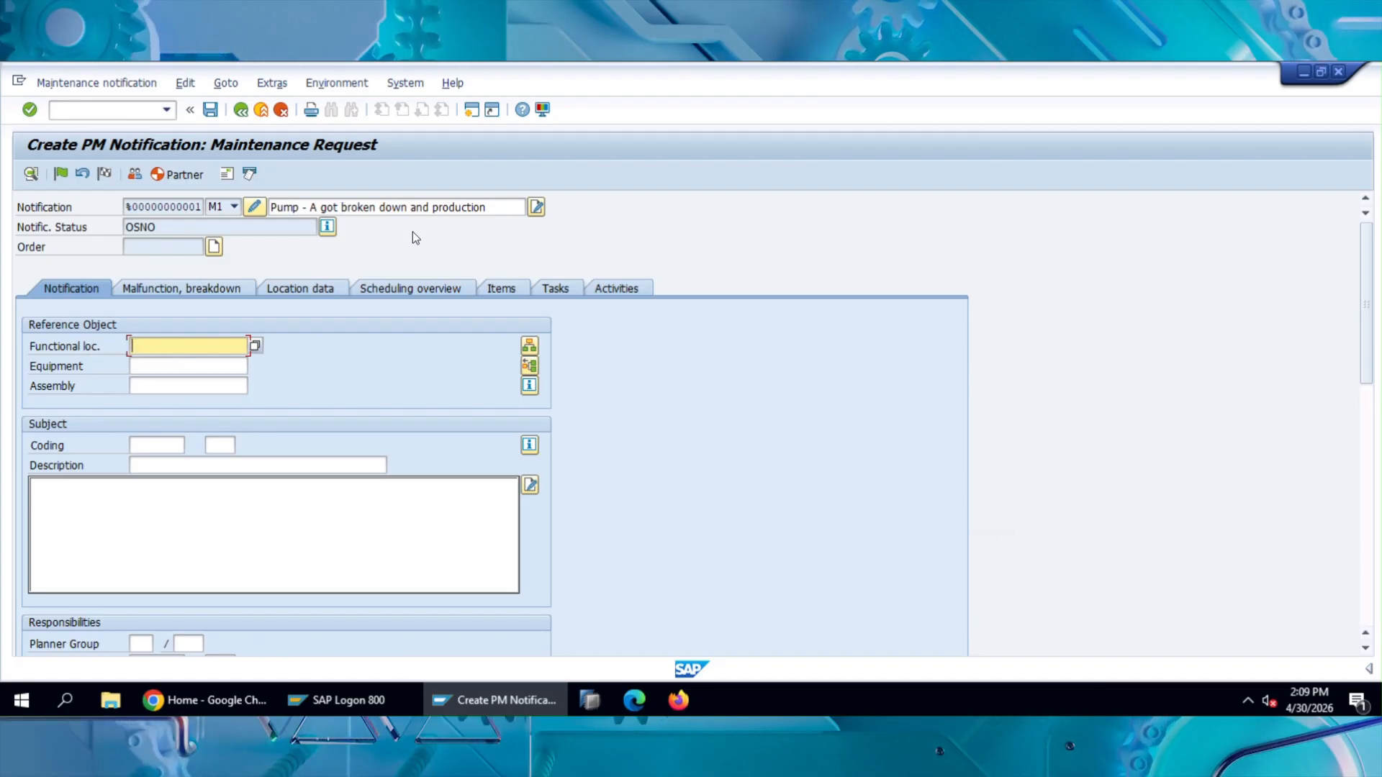
left_click(504, 205)
type("s")
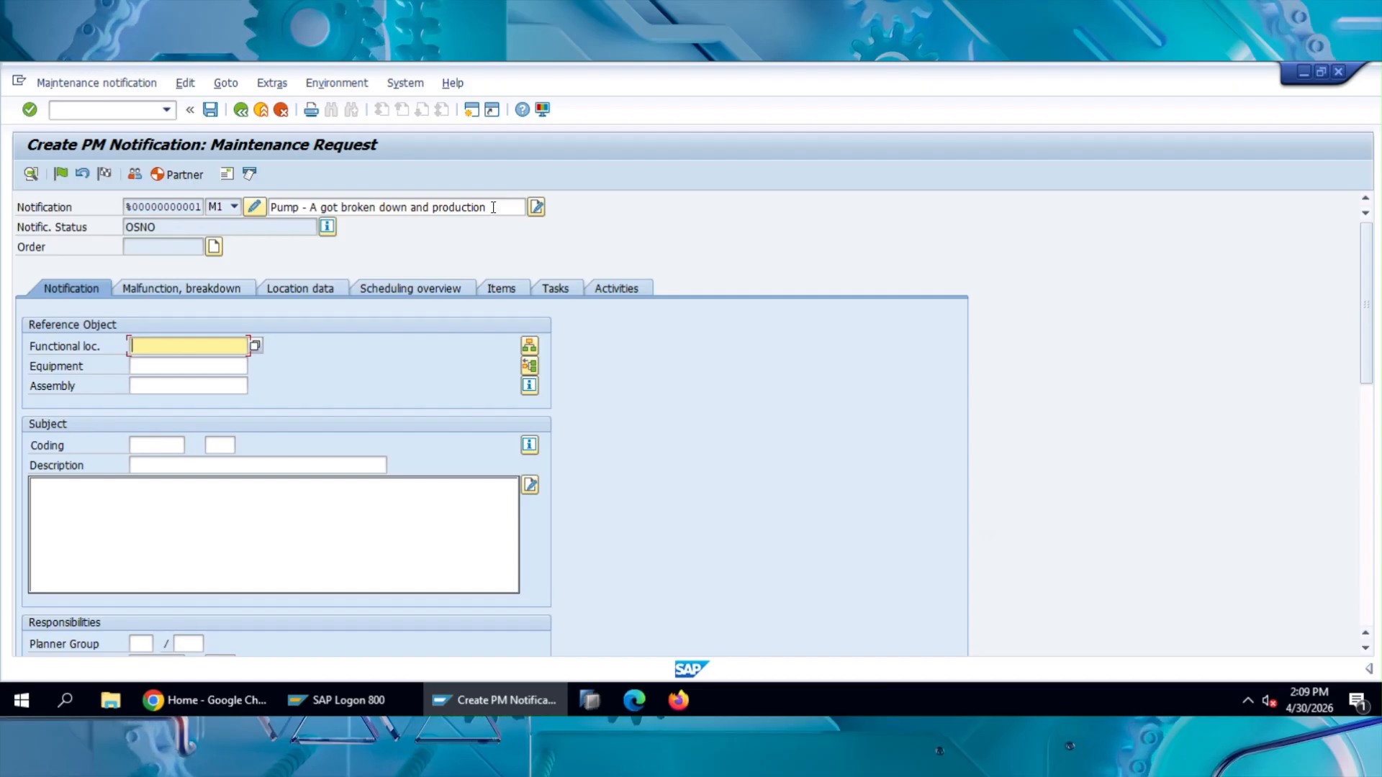
left_click(493, 207)
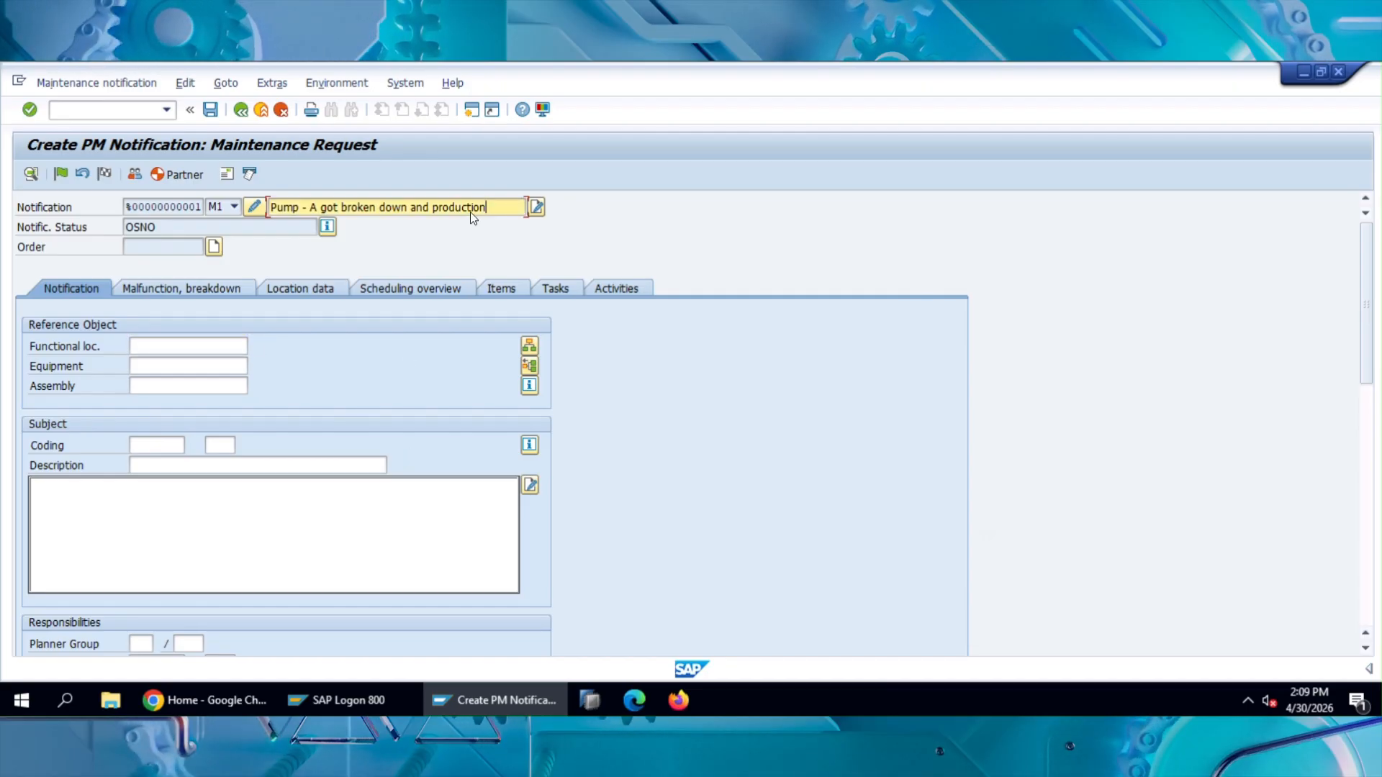
Step: Write "Production completly stopped" as the long text in the notification's Subject section
left_click(145, 512)
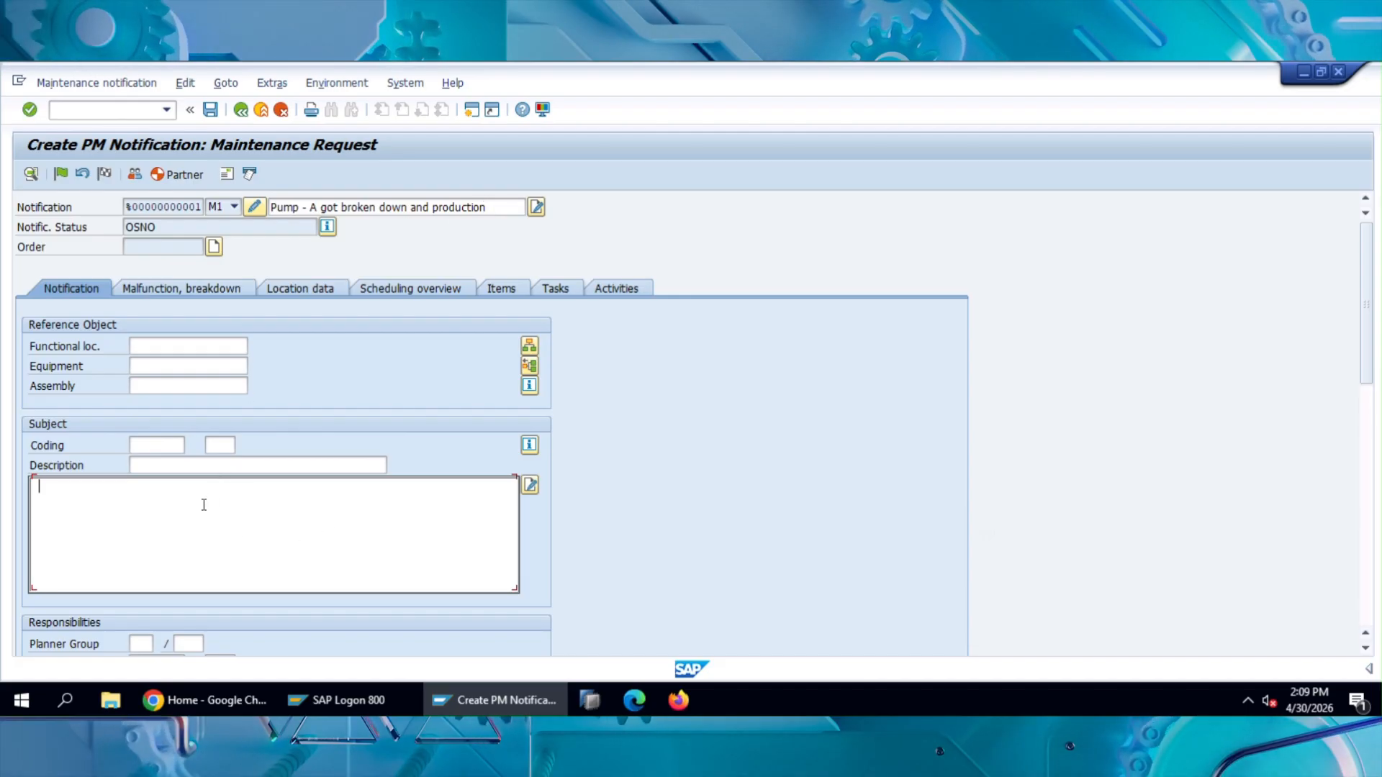
type("Pr")
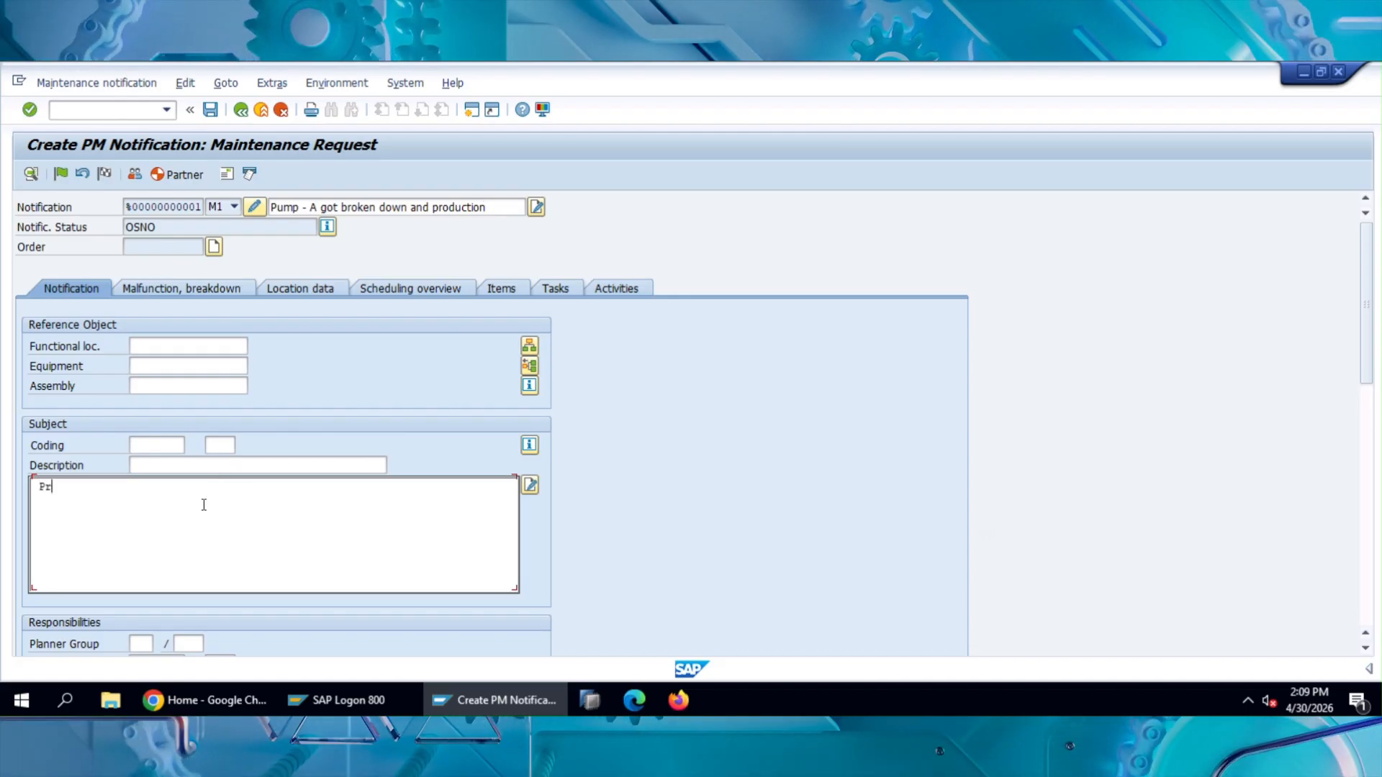
type("oduct")
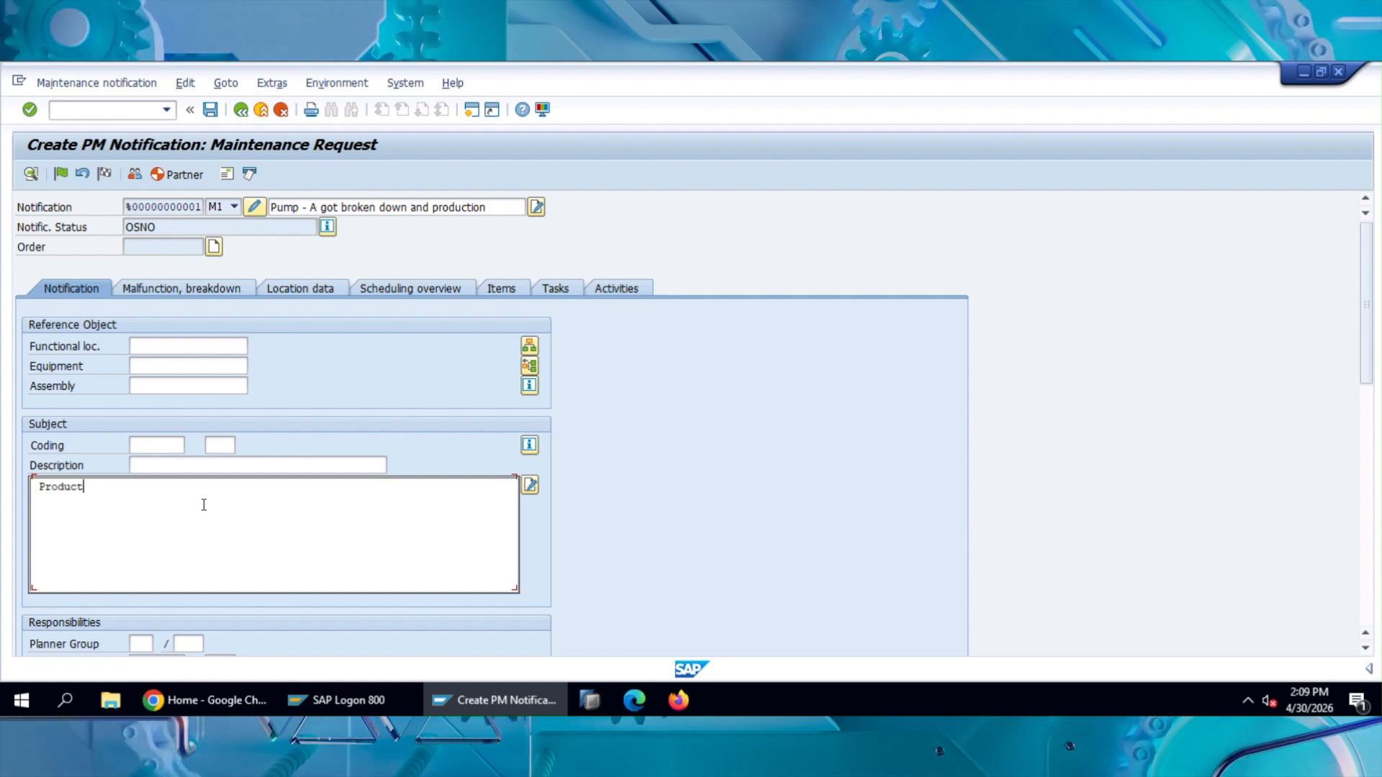
type("ion completl")
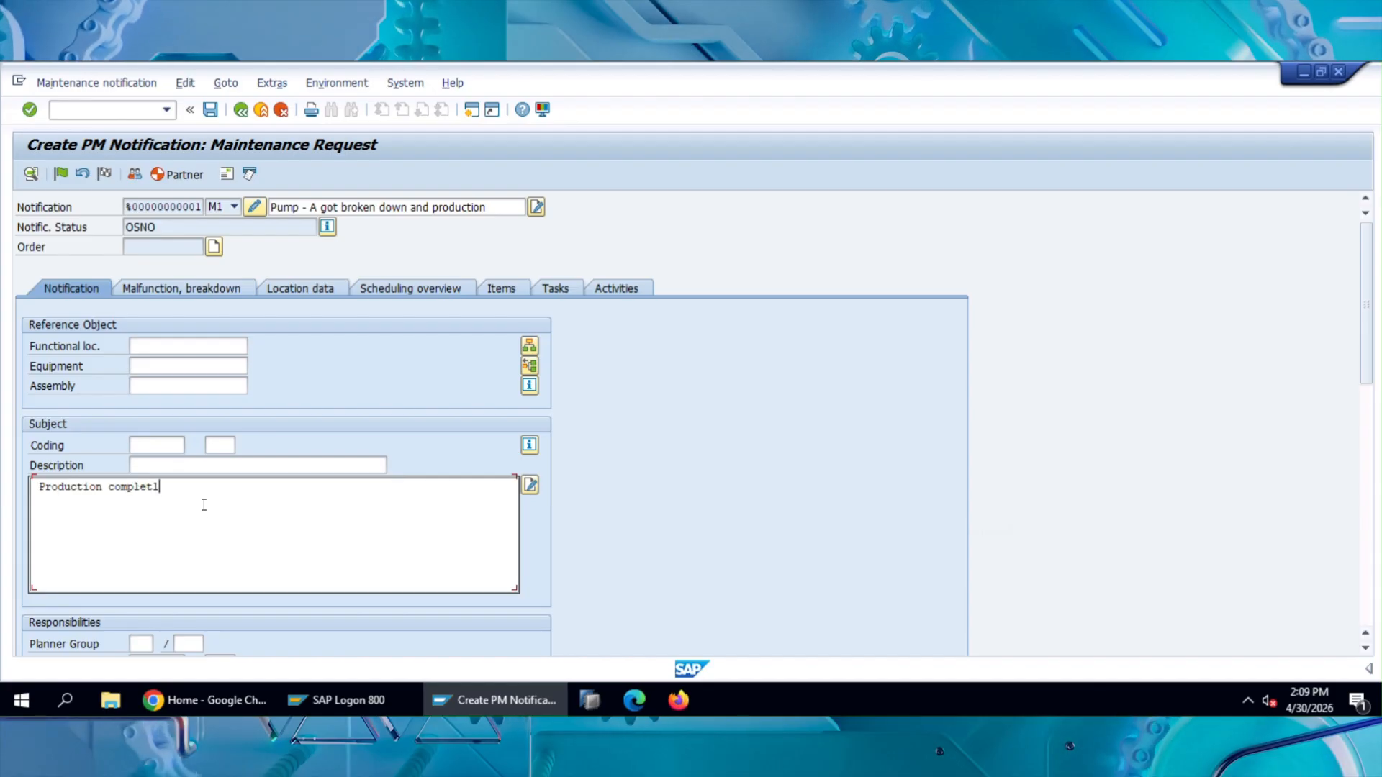
type("y stopped")
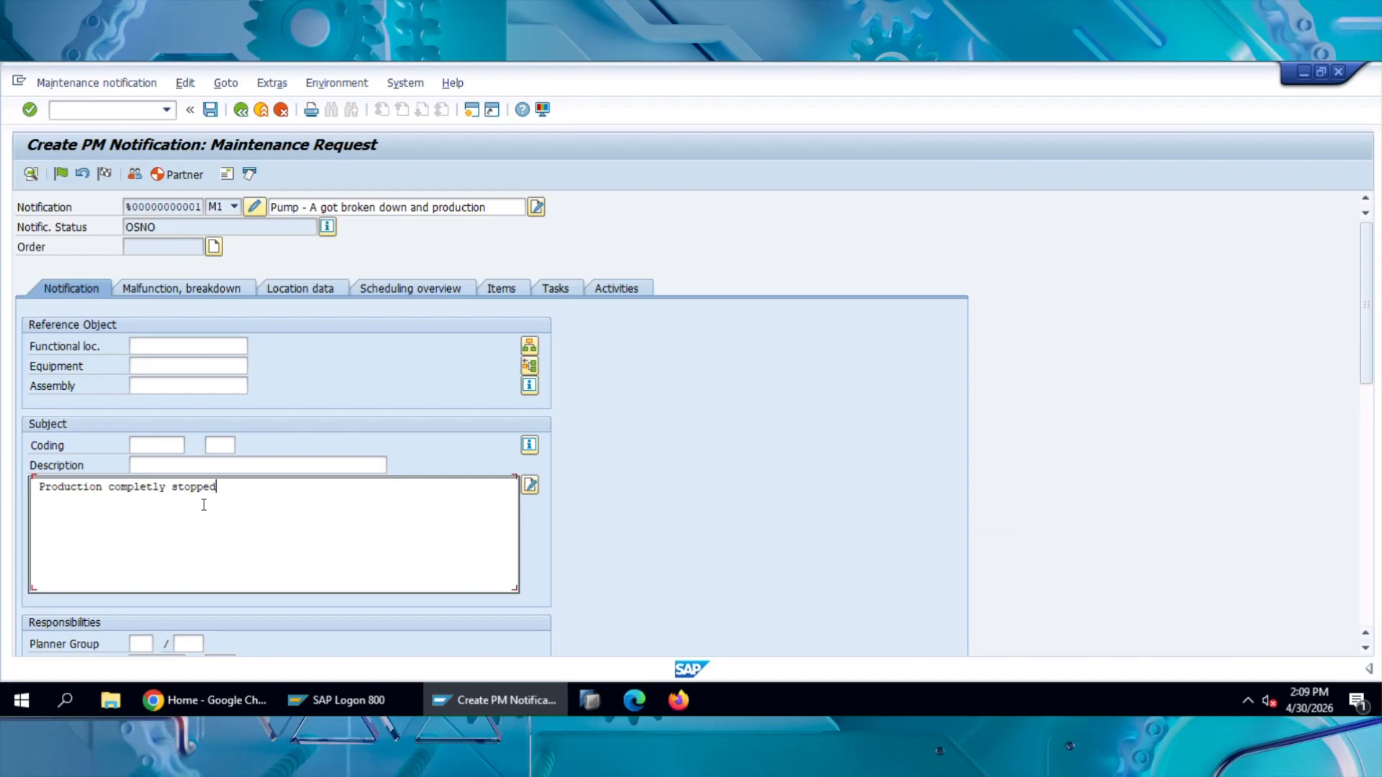
Step: Look up the equipment by address selection, choose Hydraulic Pump P-1000 as the reference object and confirm the entry
left_click(173, 370)
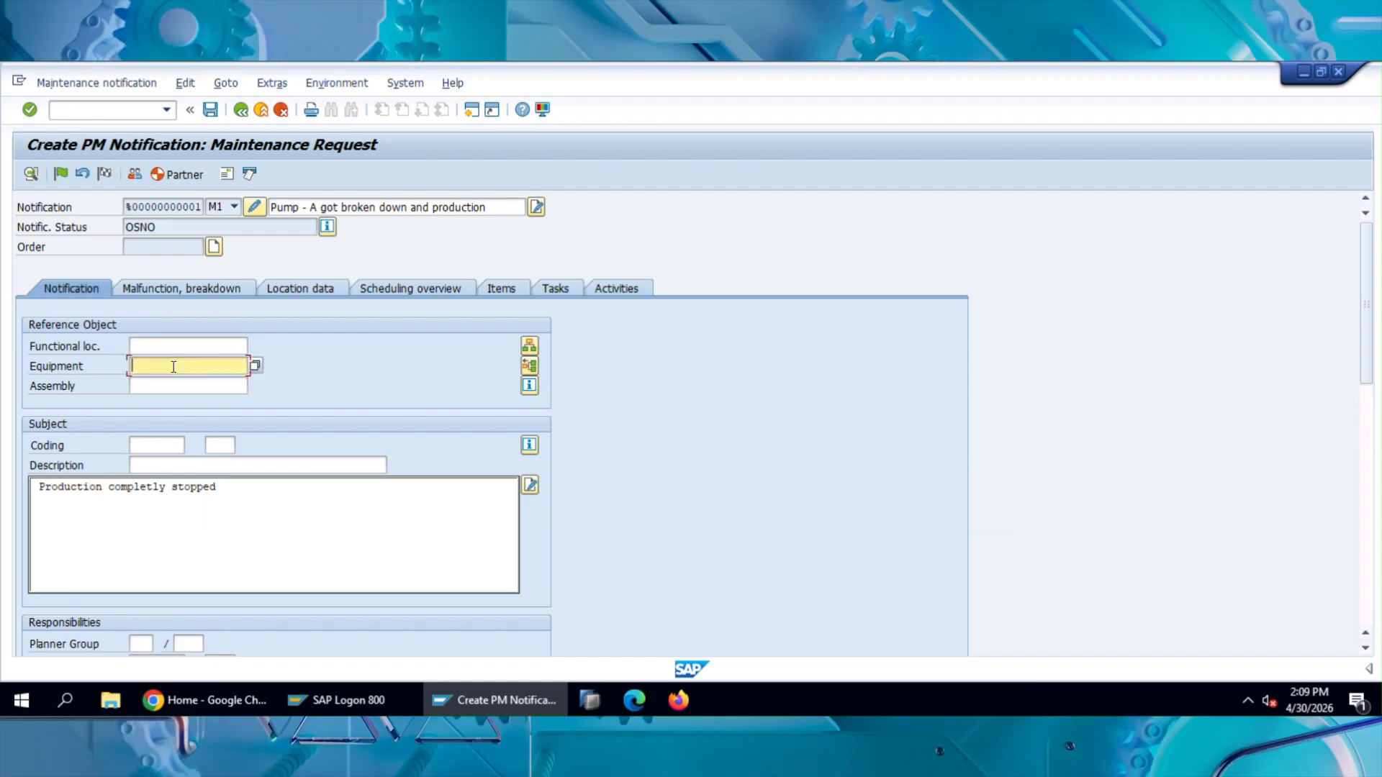
left_click(256, 367)
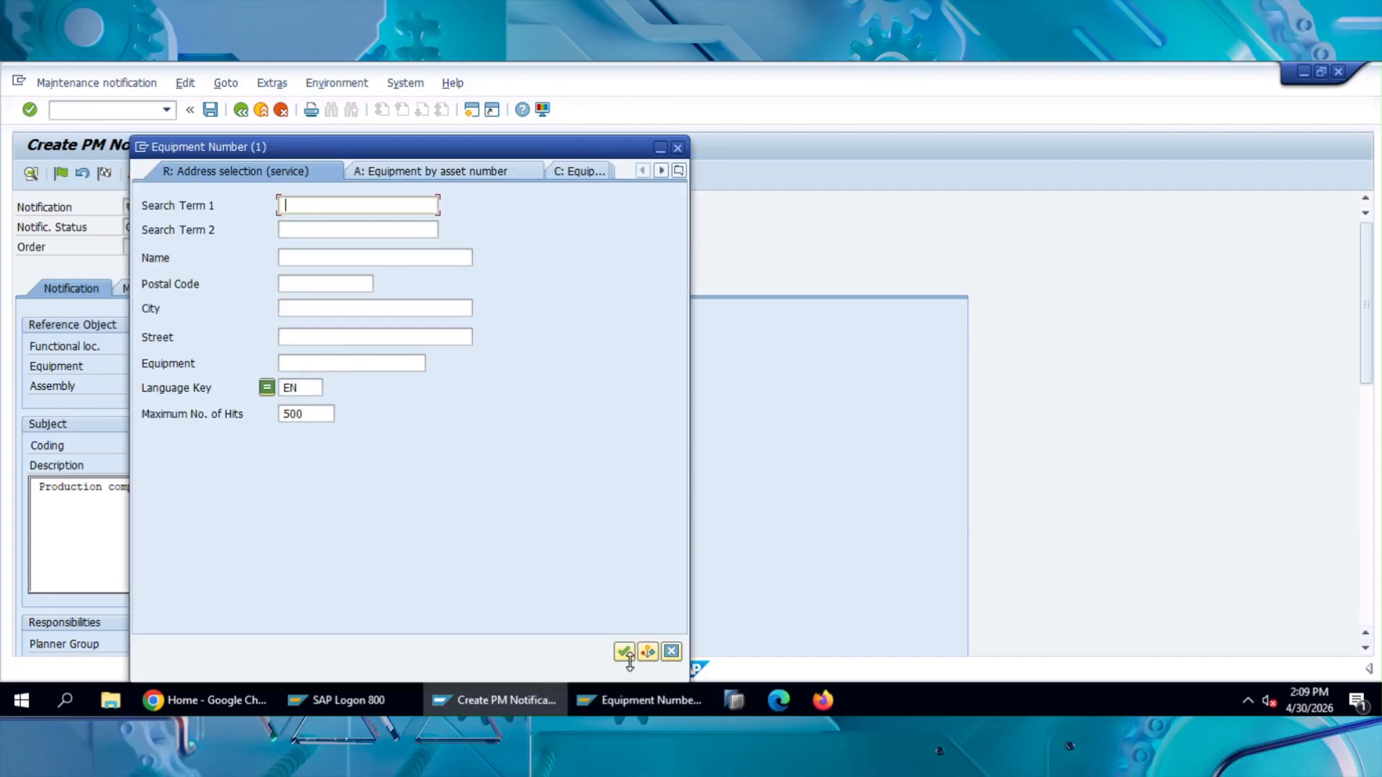
left_click(623, 653)
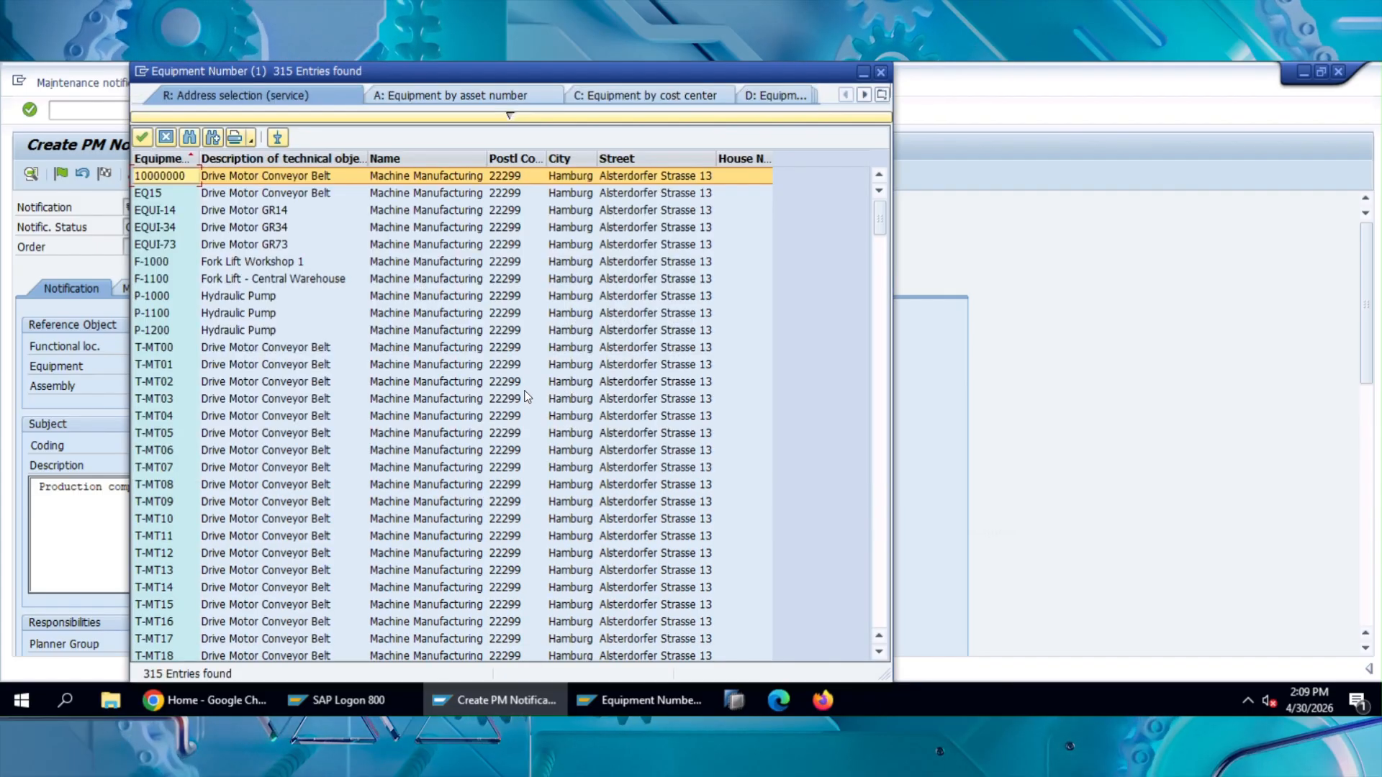
left_click(254, 301)
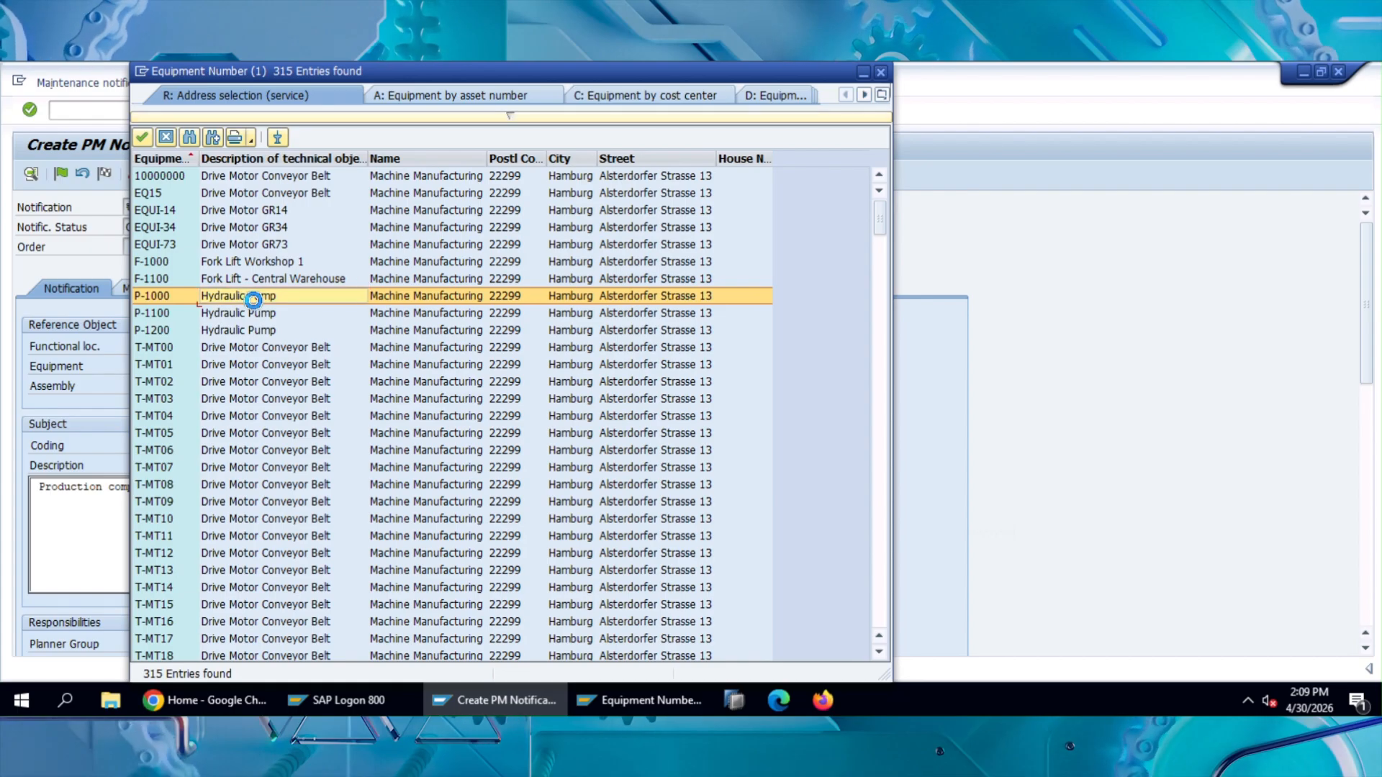
left_click(253, 301)
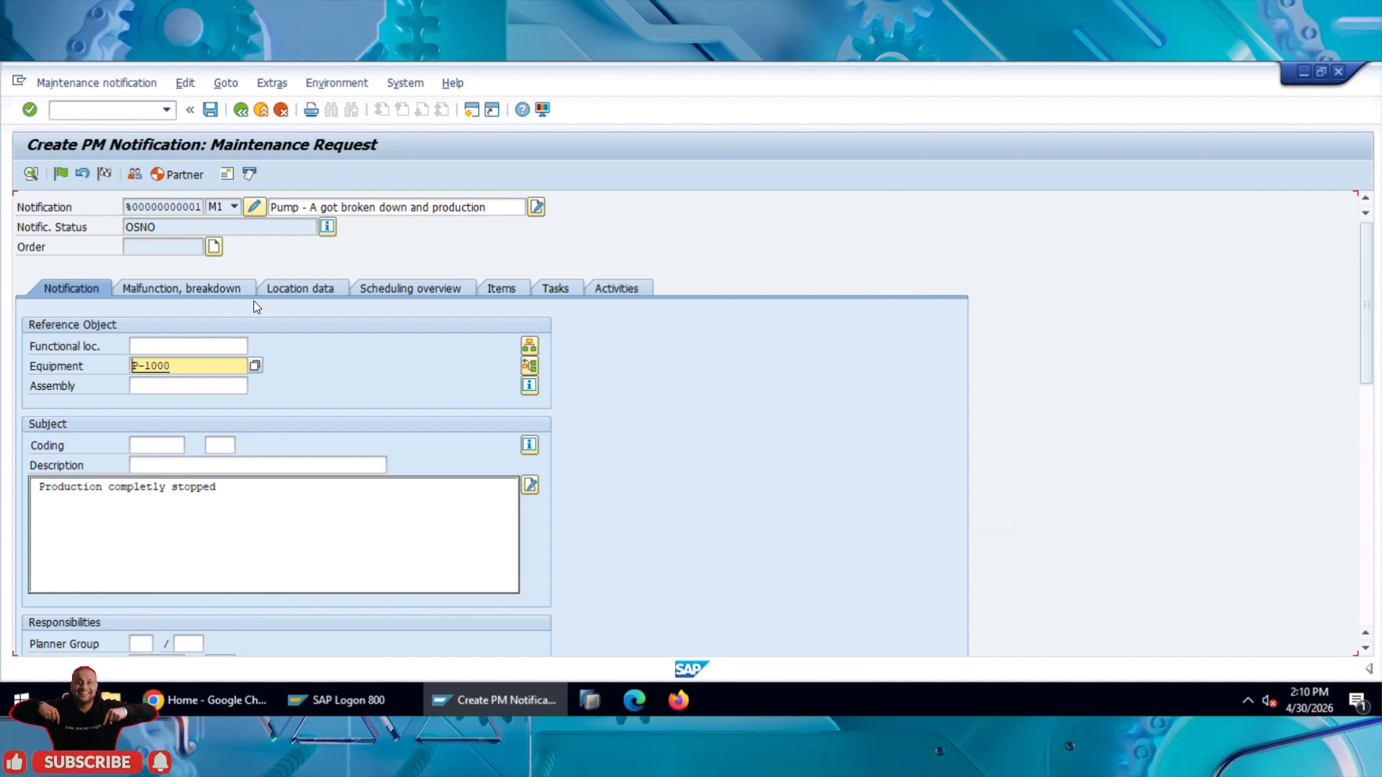
key("Return")
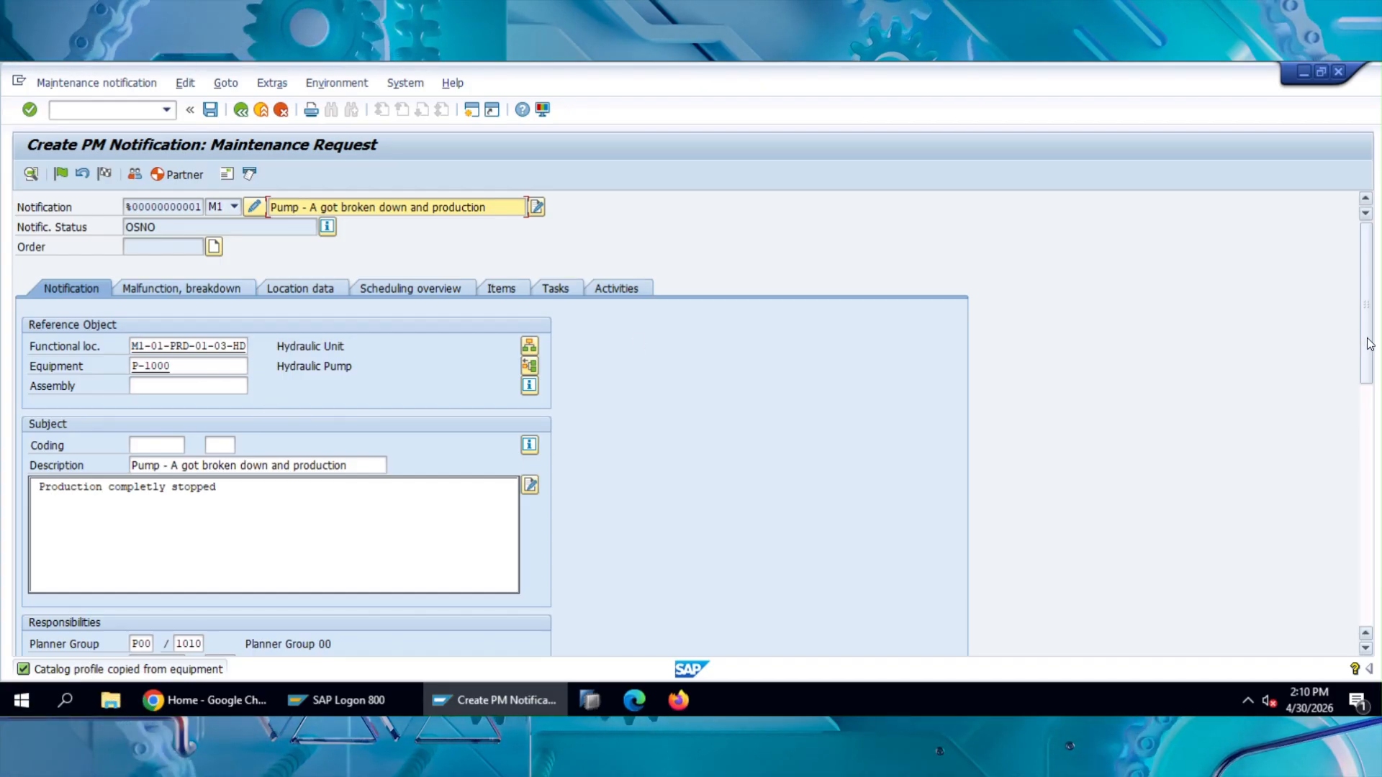
Step: Set the responsible department to Maintenance 1010 using a structure search of the organizational units, and confirm the entry
scroll(1371, 365, "down", 3)
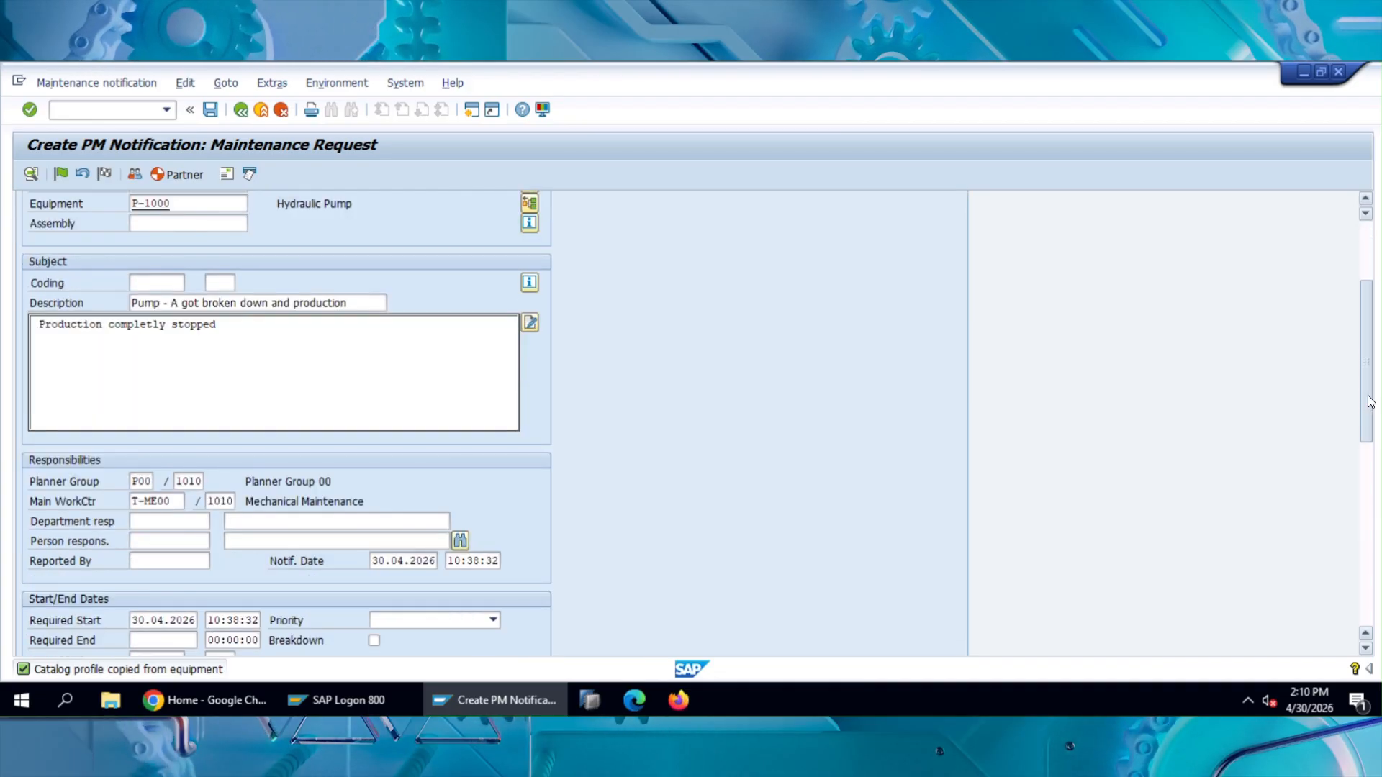
scroll(1371, 342, "up", 3)
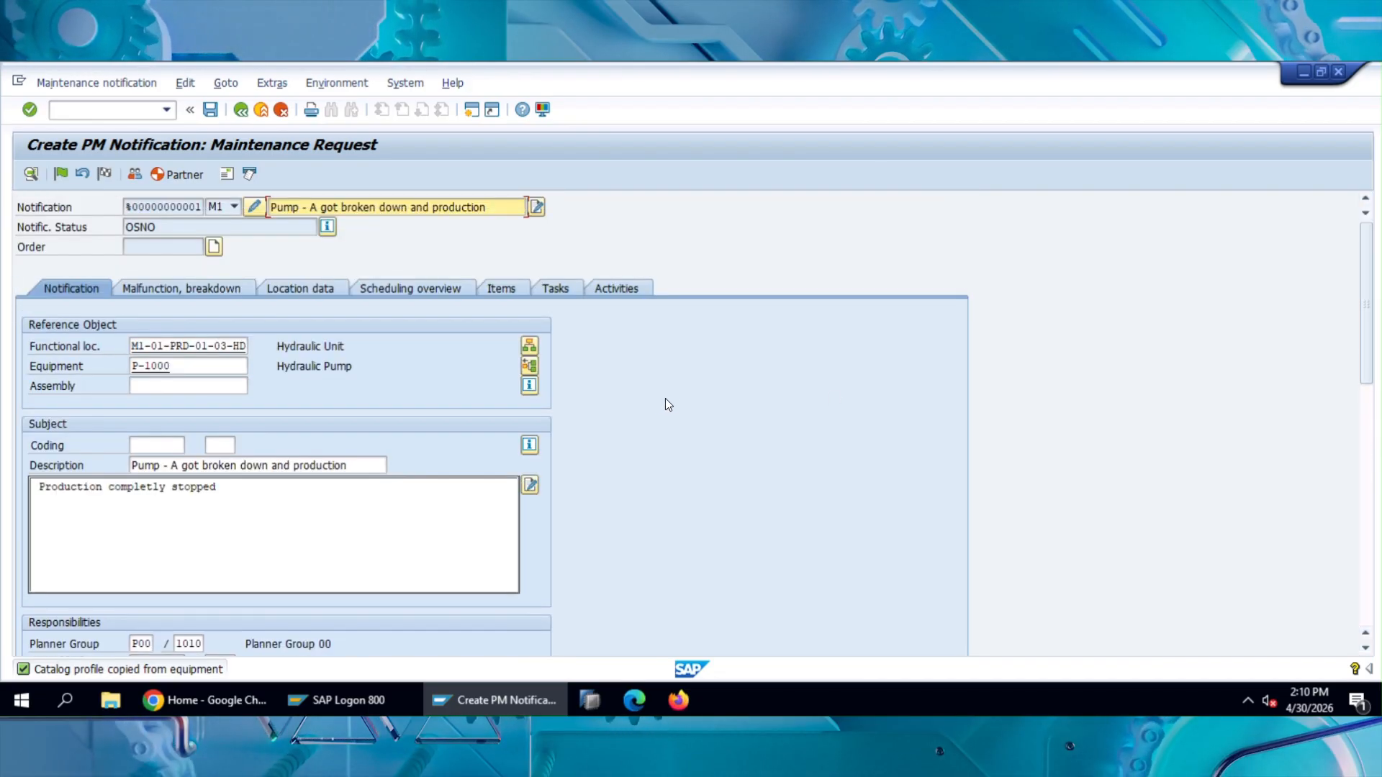
scroll(803, 482, "down", 1)
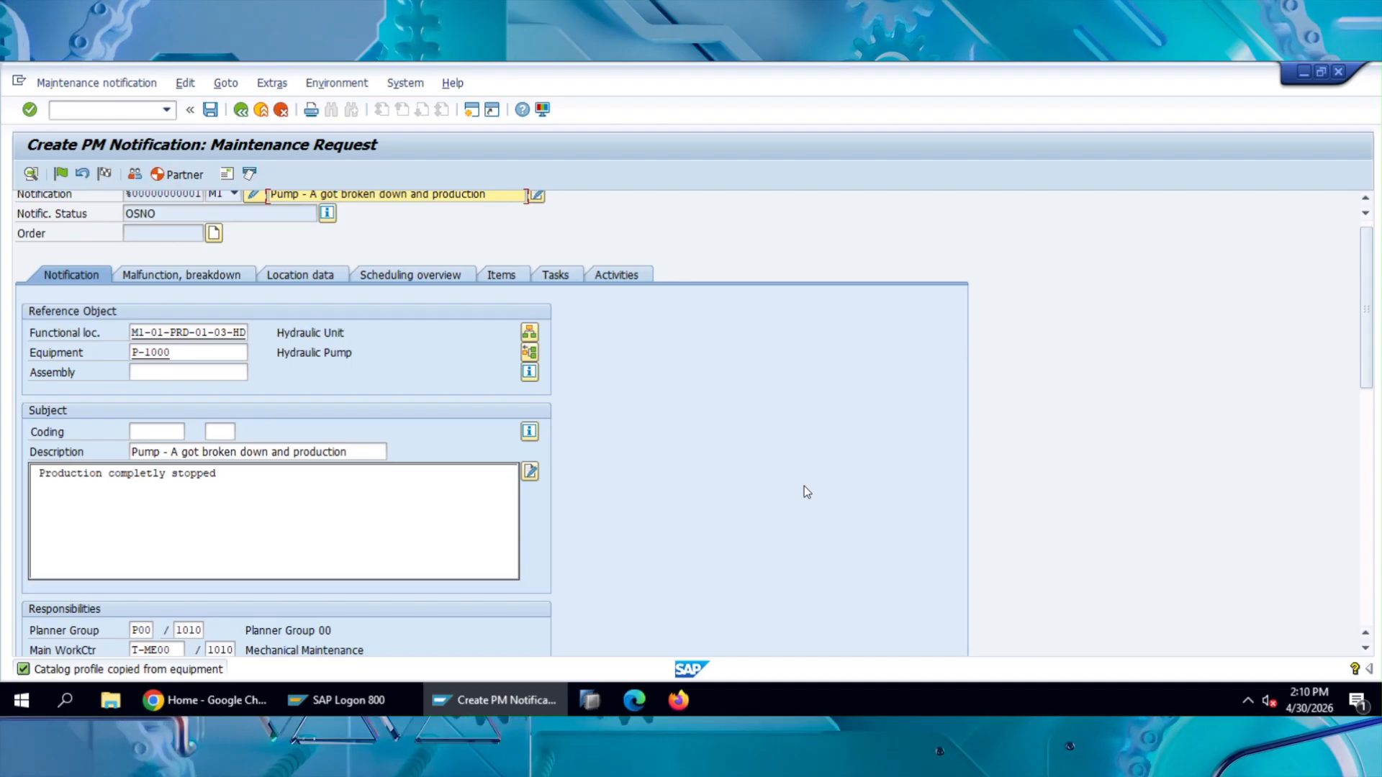
scroll(804, 486, "down", 3)
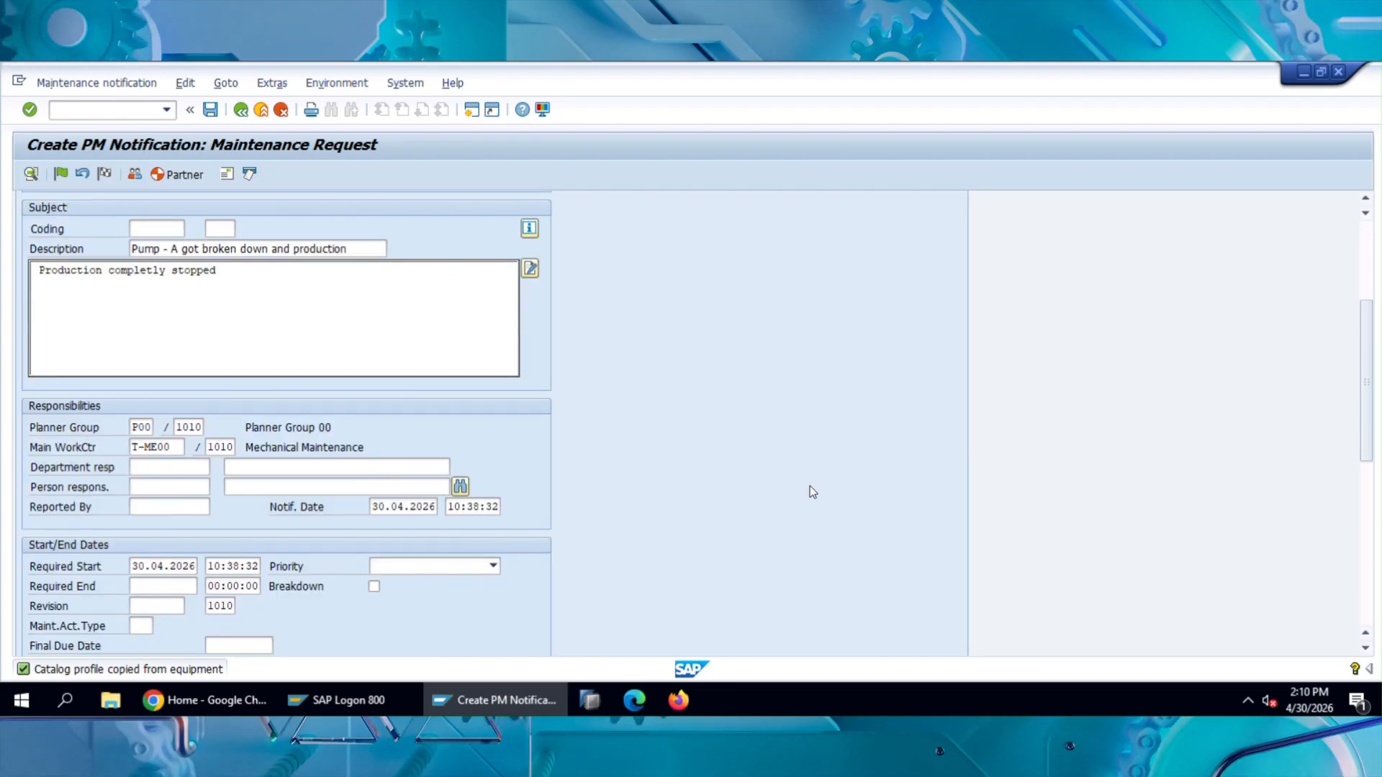
left_click(169, 509)
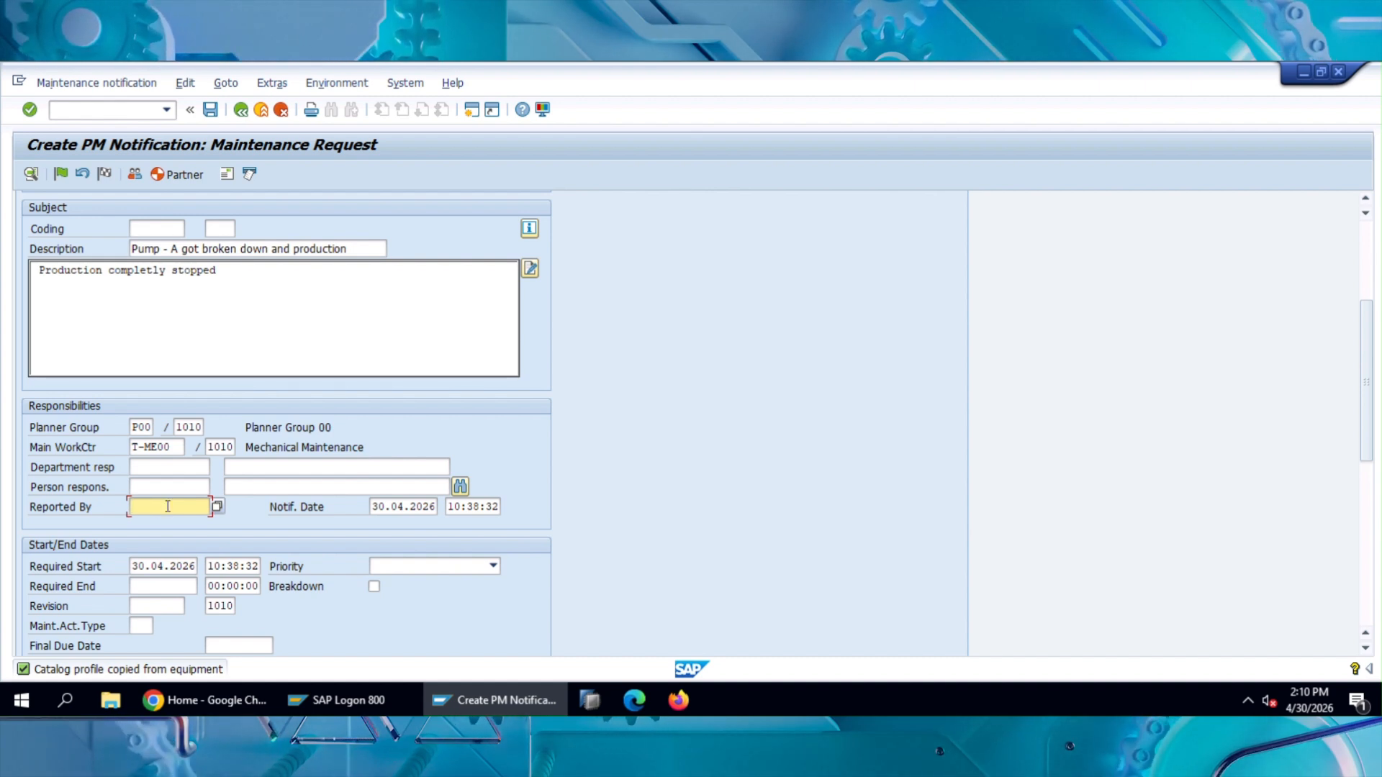
left_click(174, 488)
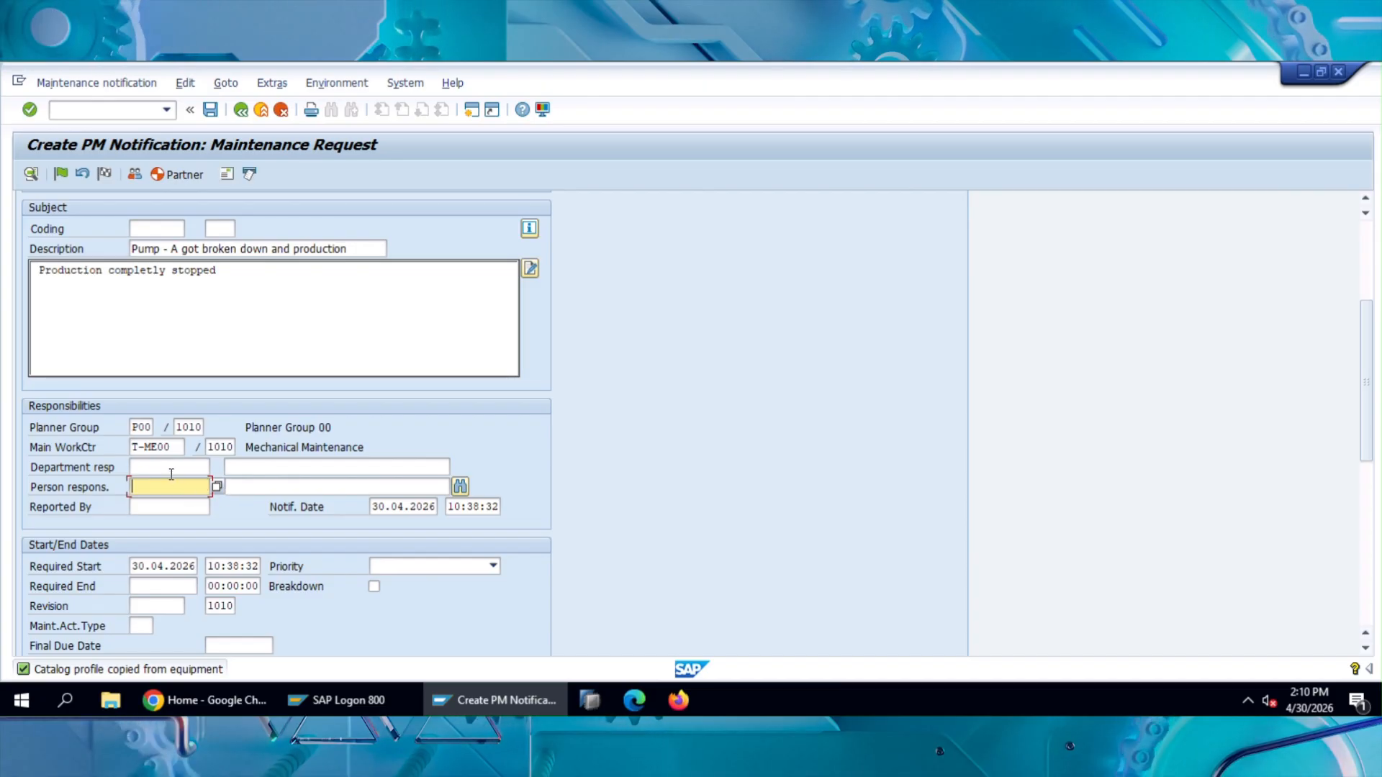
left_click(171, 471)
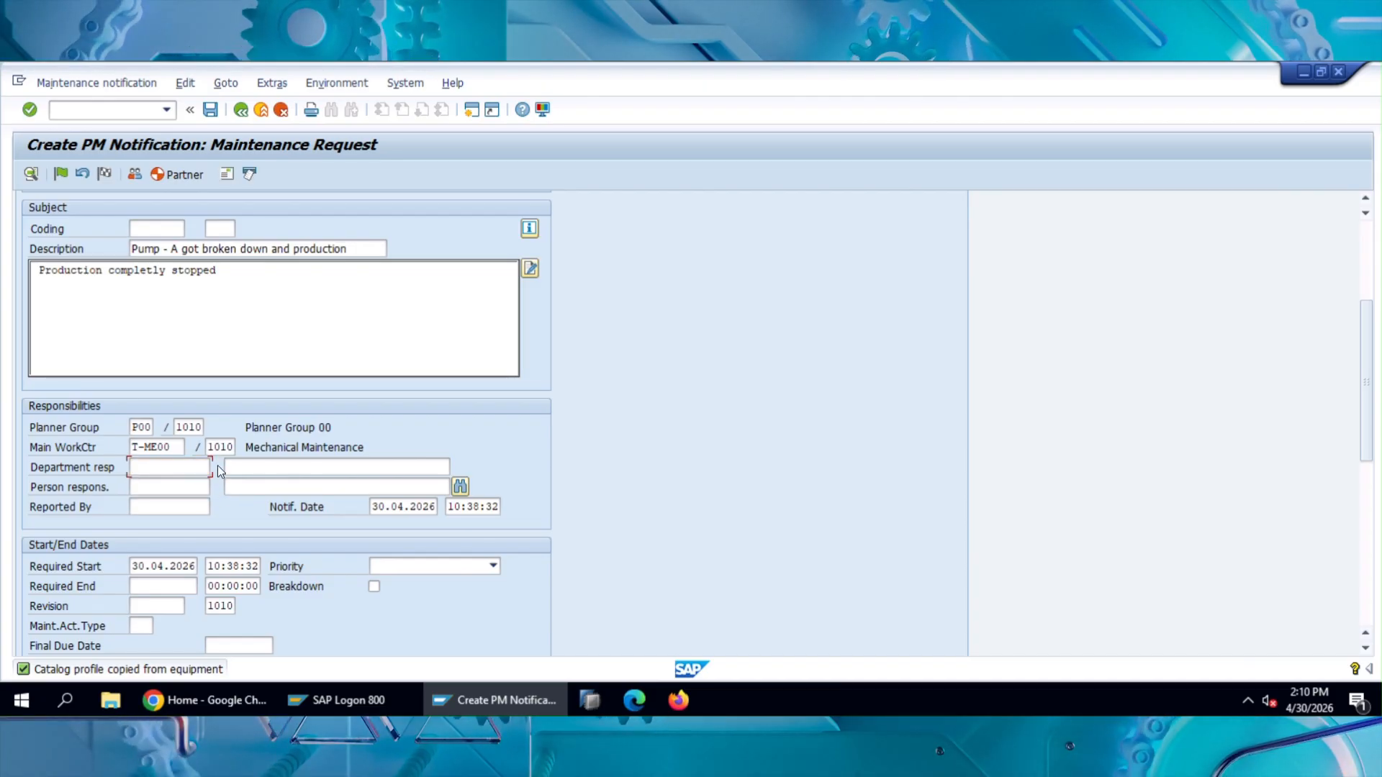
key("F4")
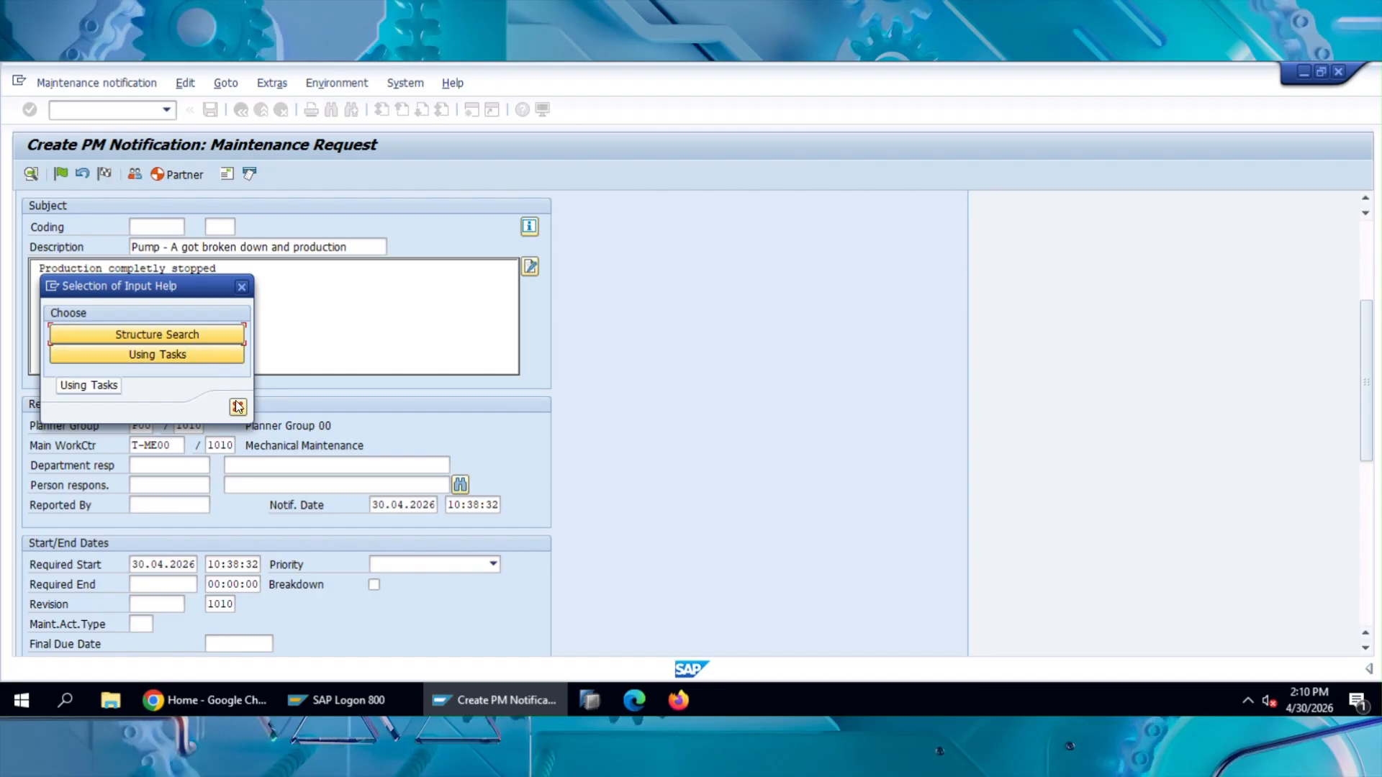
left_click(176, 332)
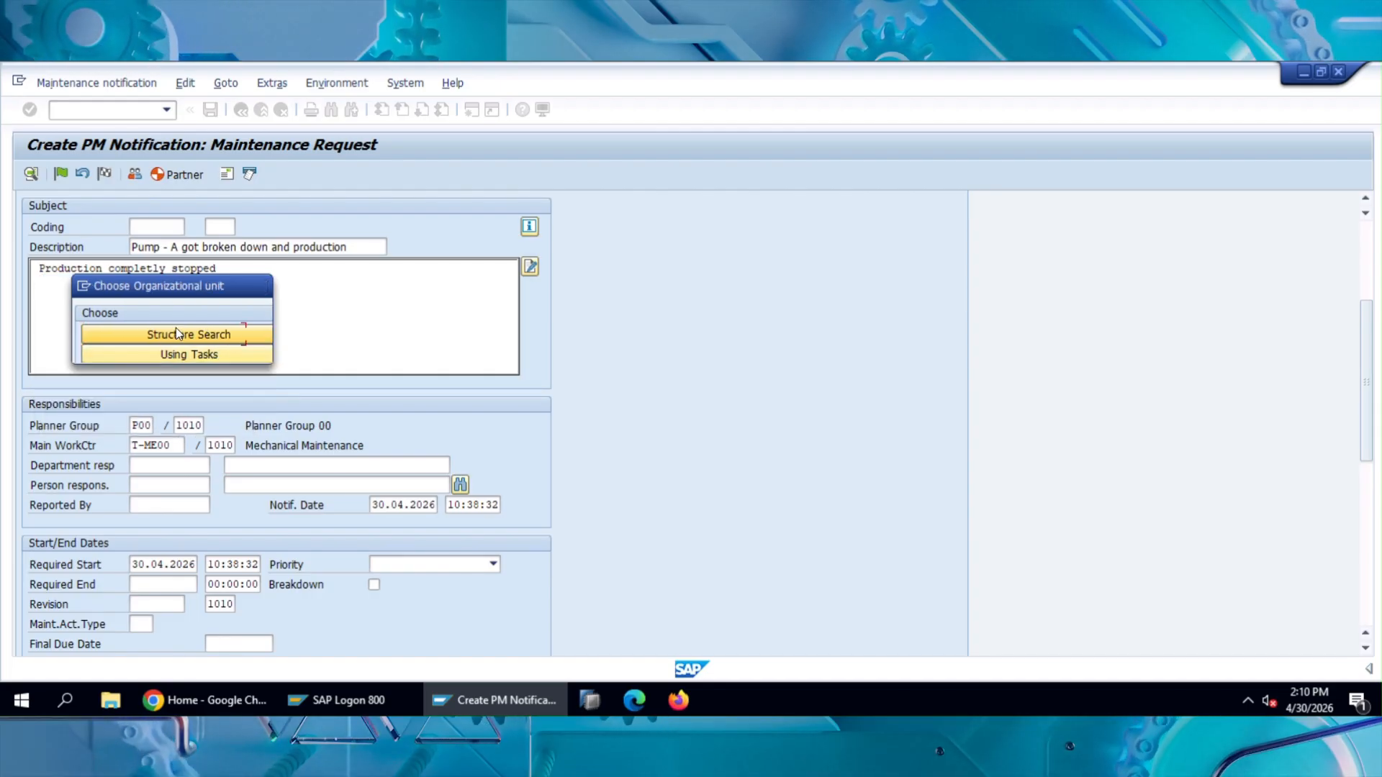
left_click(217, 348)
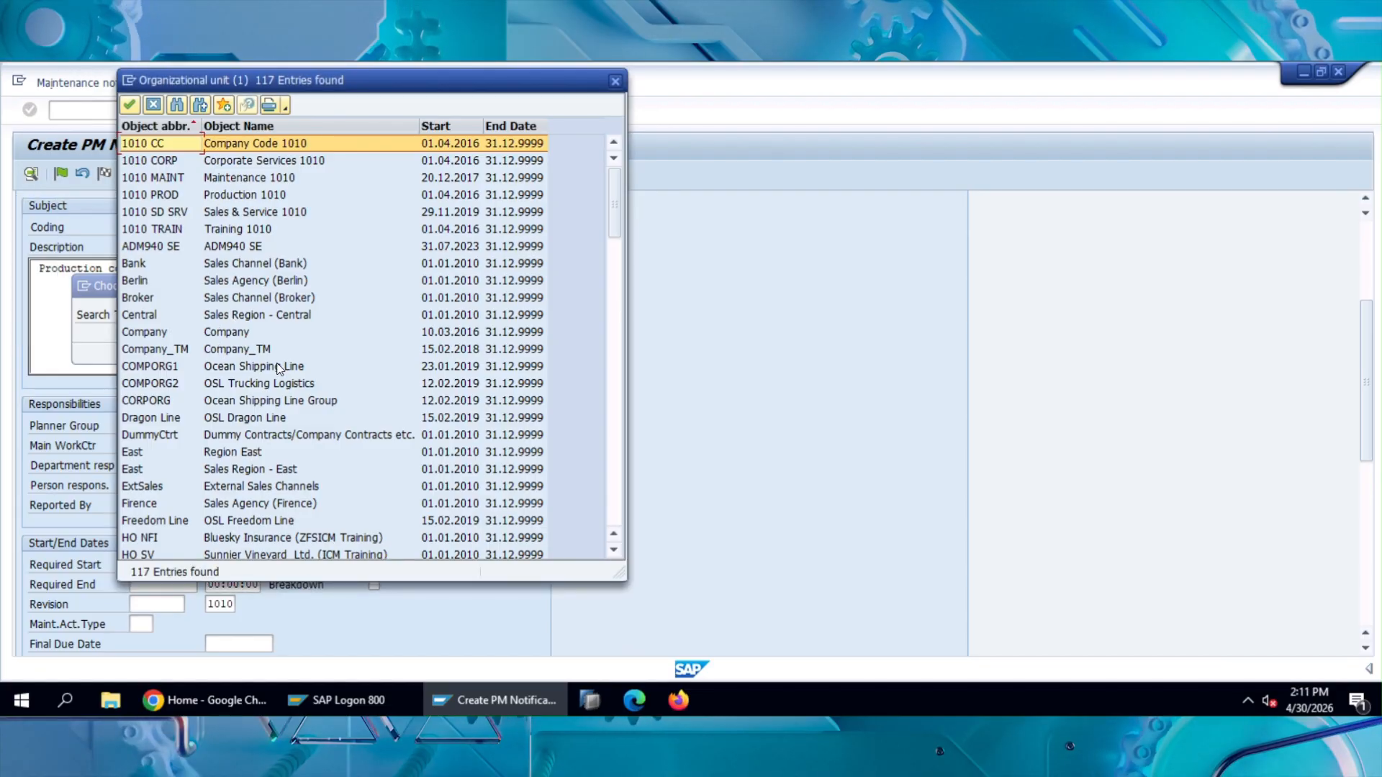
double_click(259, 180)
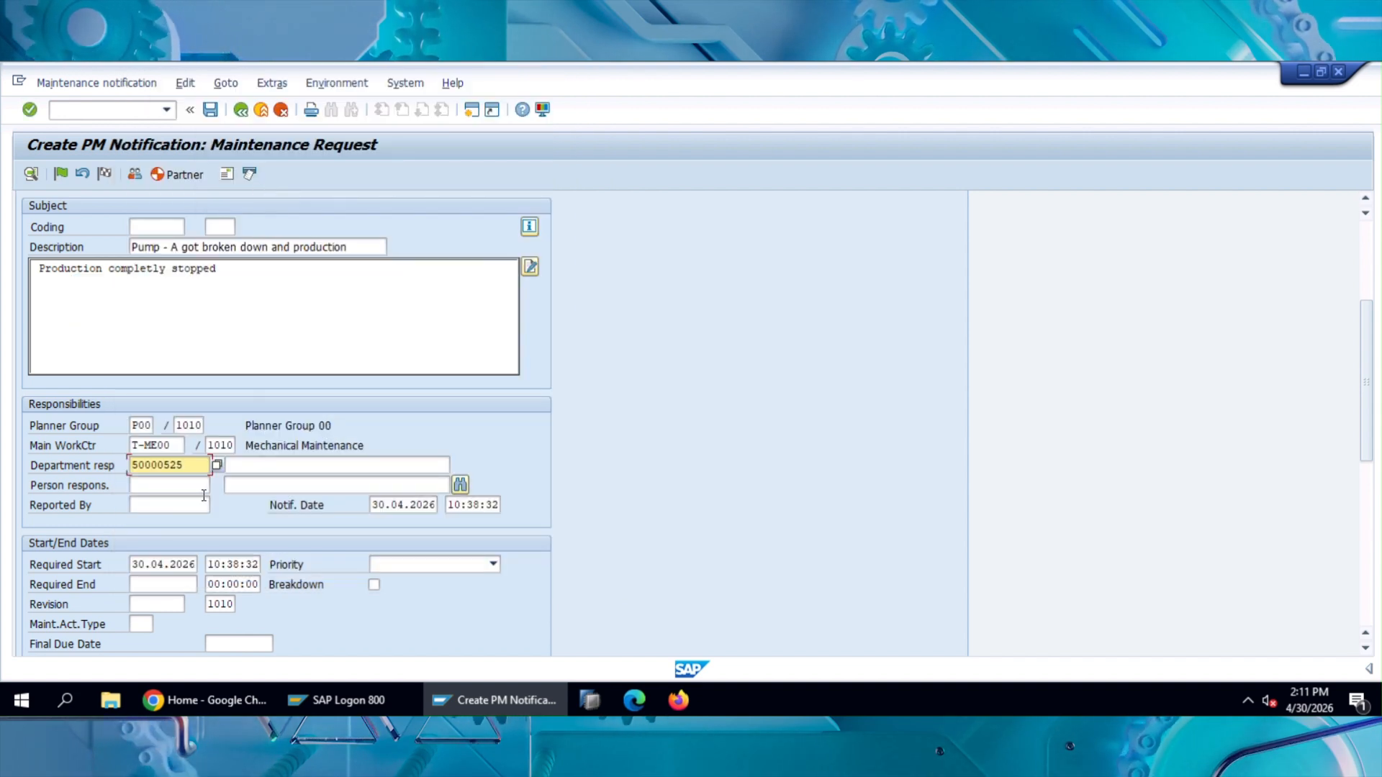
key("Return")
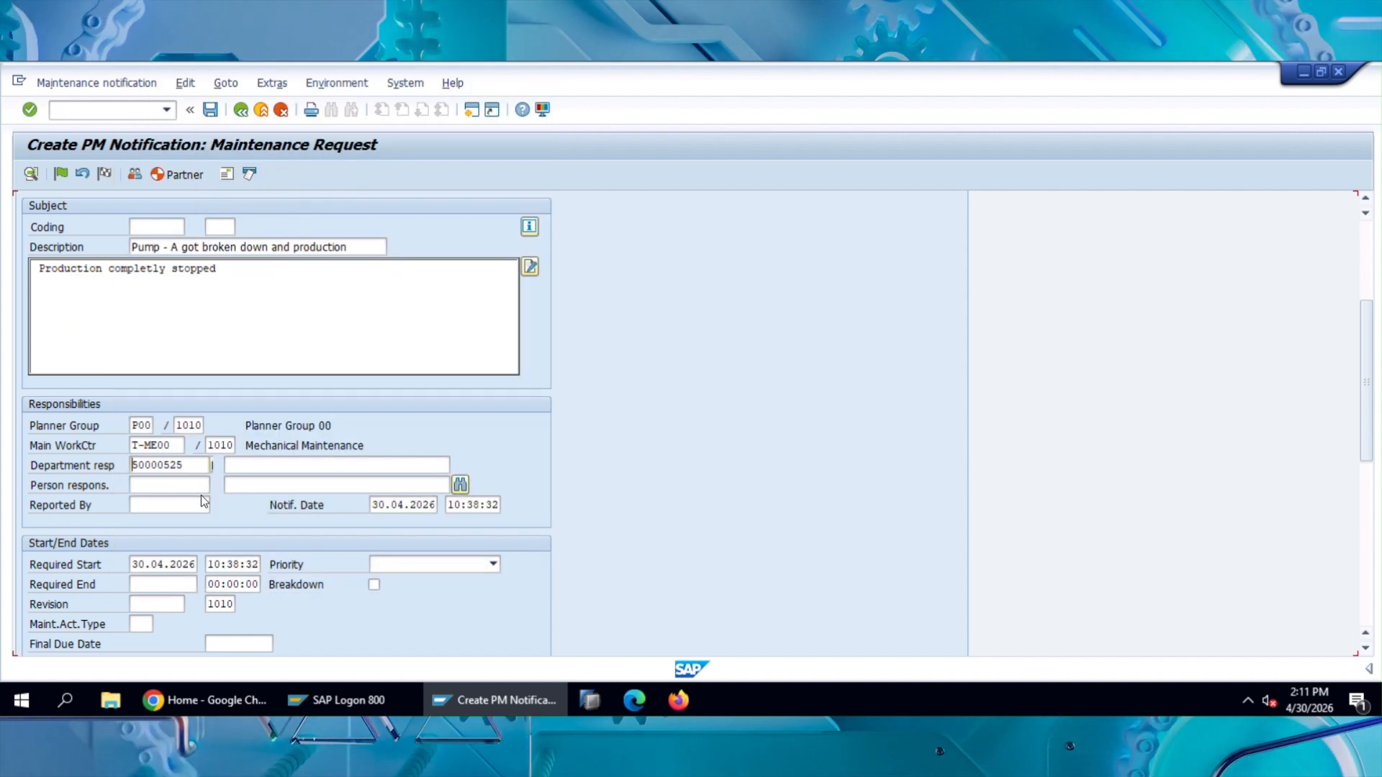
Step: Fill in Reported By in the Responsibilities section with the reporting user's ID and confirm the entry
left_click(193, 507)
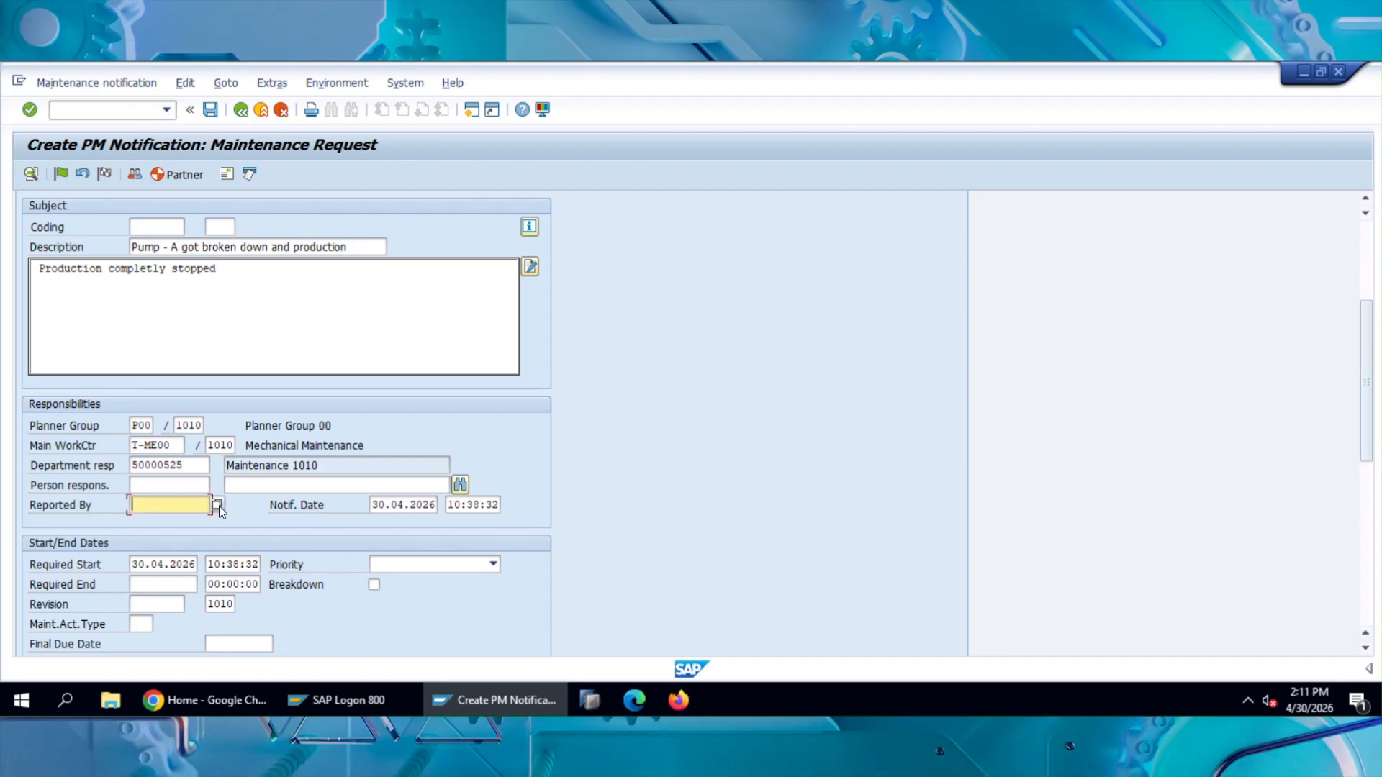
type("s43")
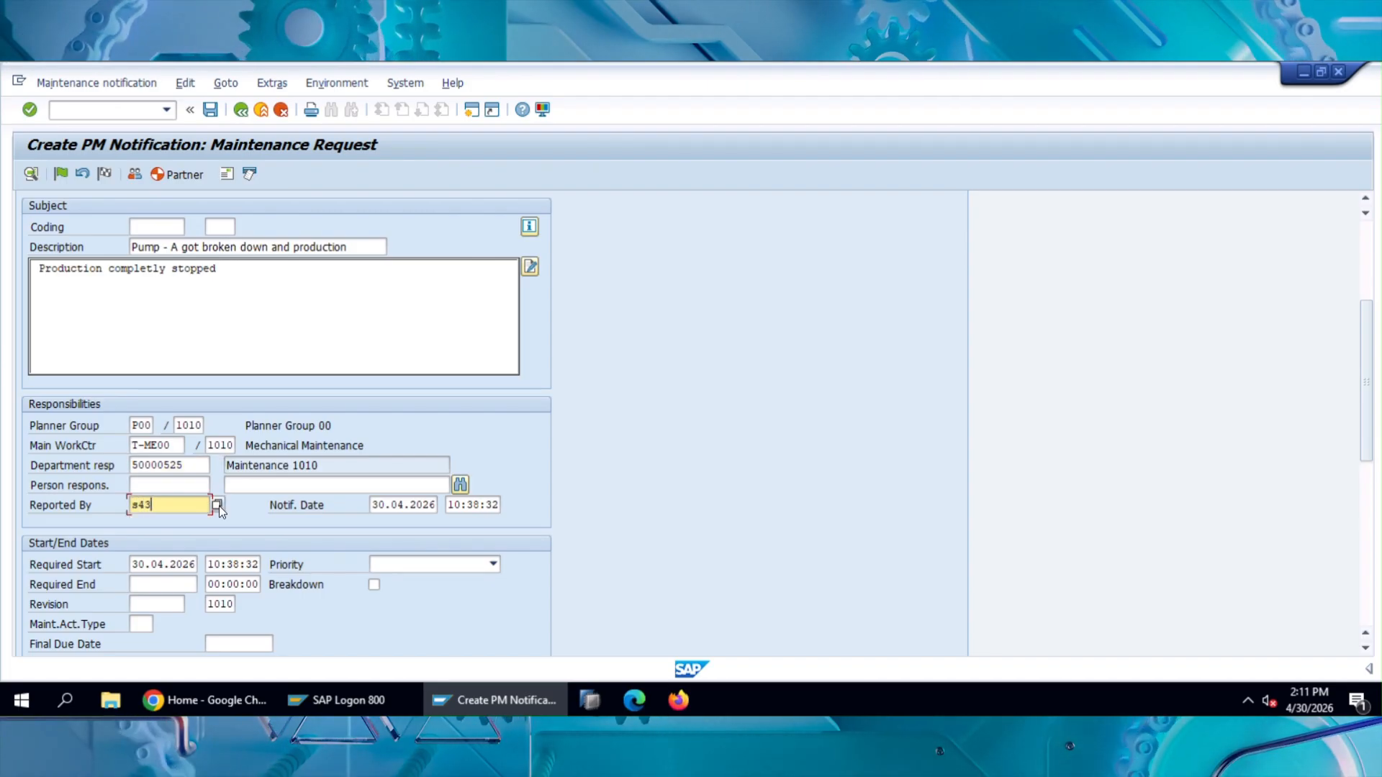
type("000")
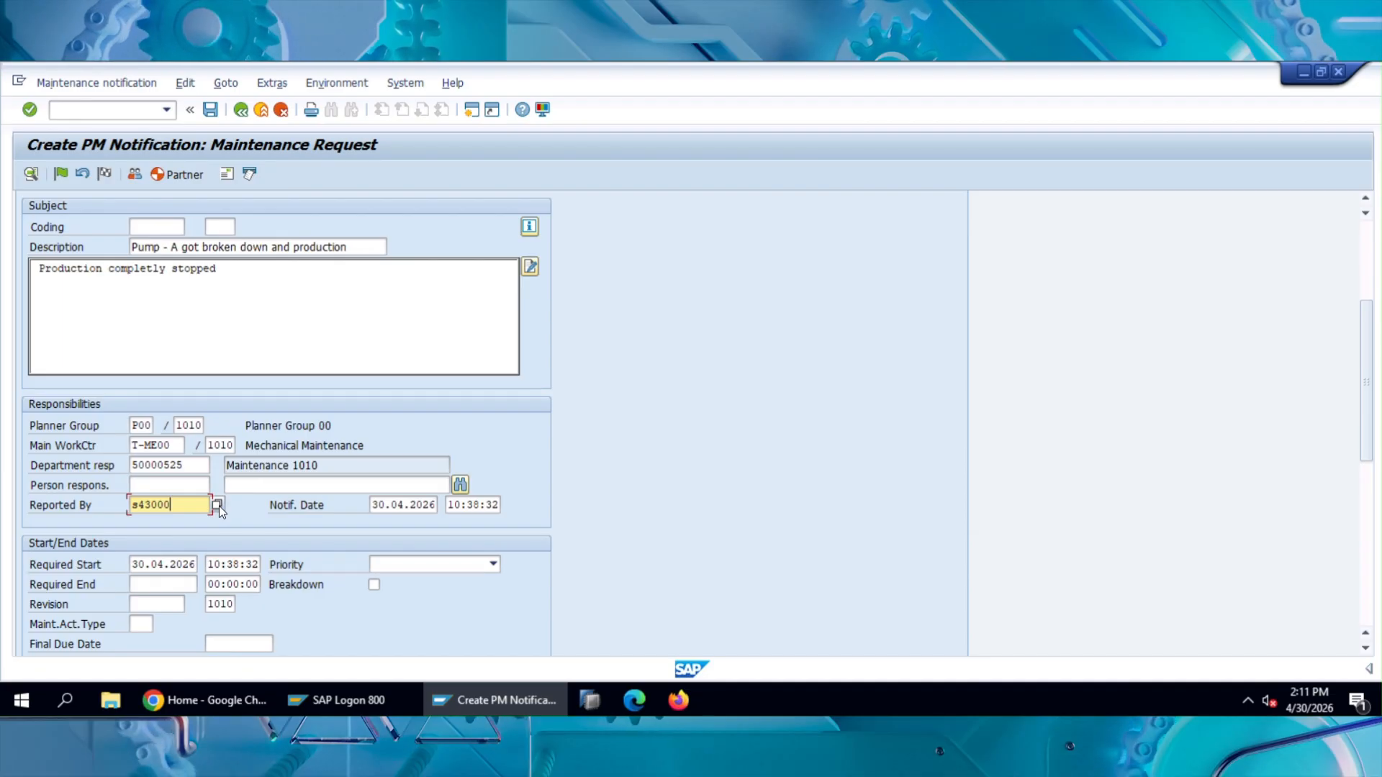
type("-68")
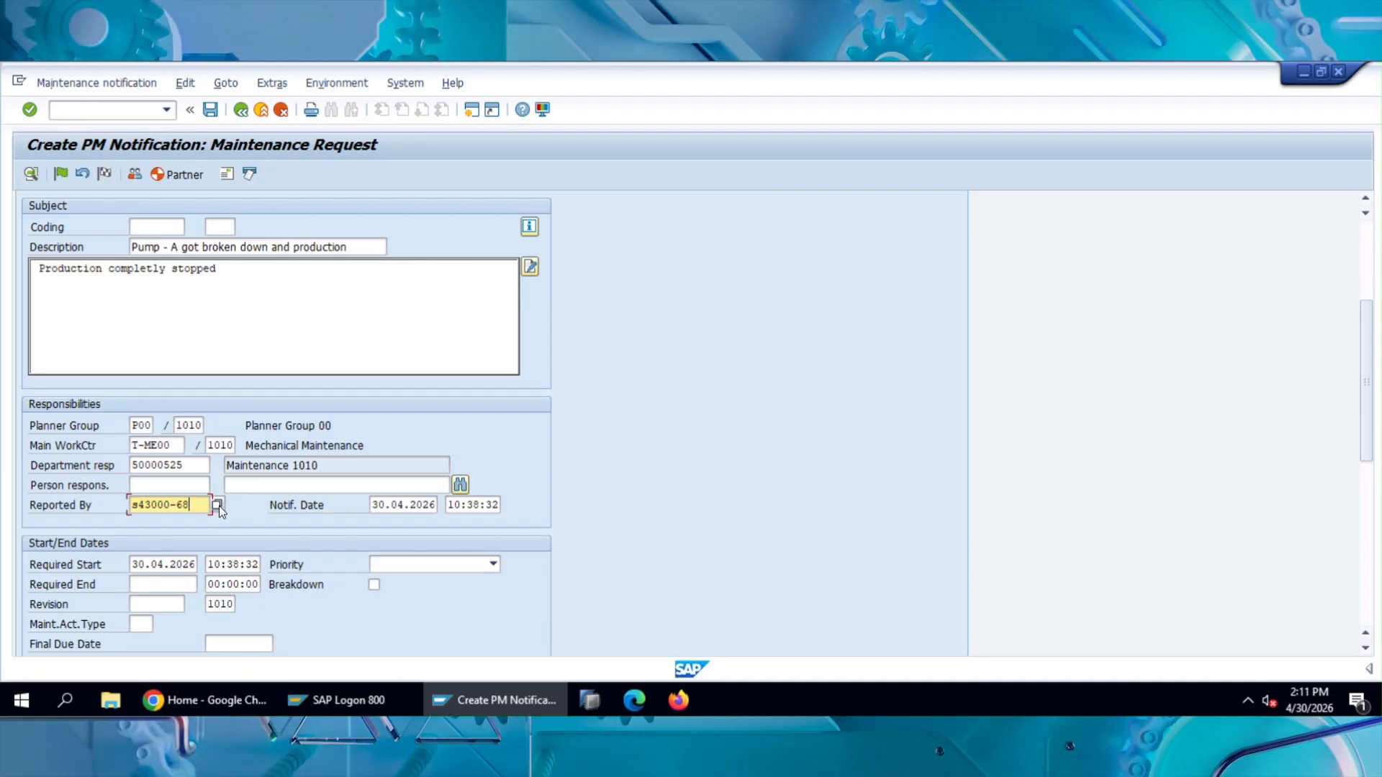
key("Return")
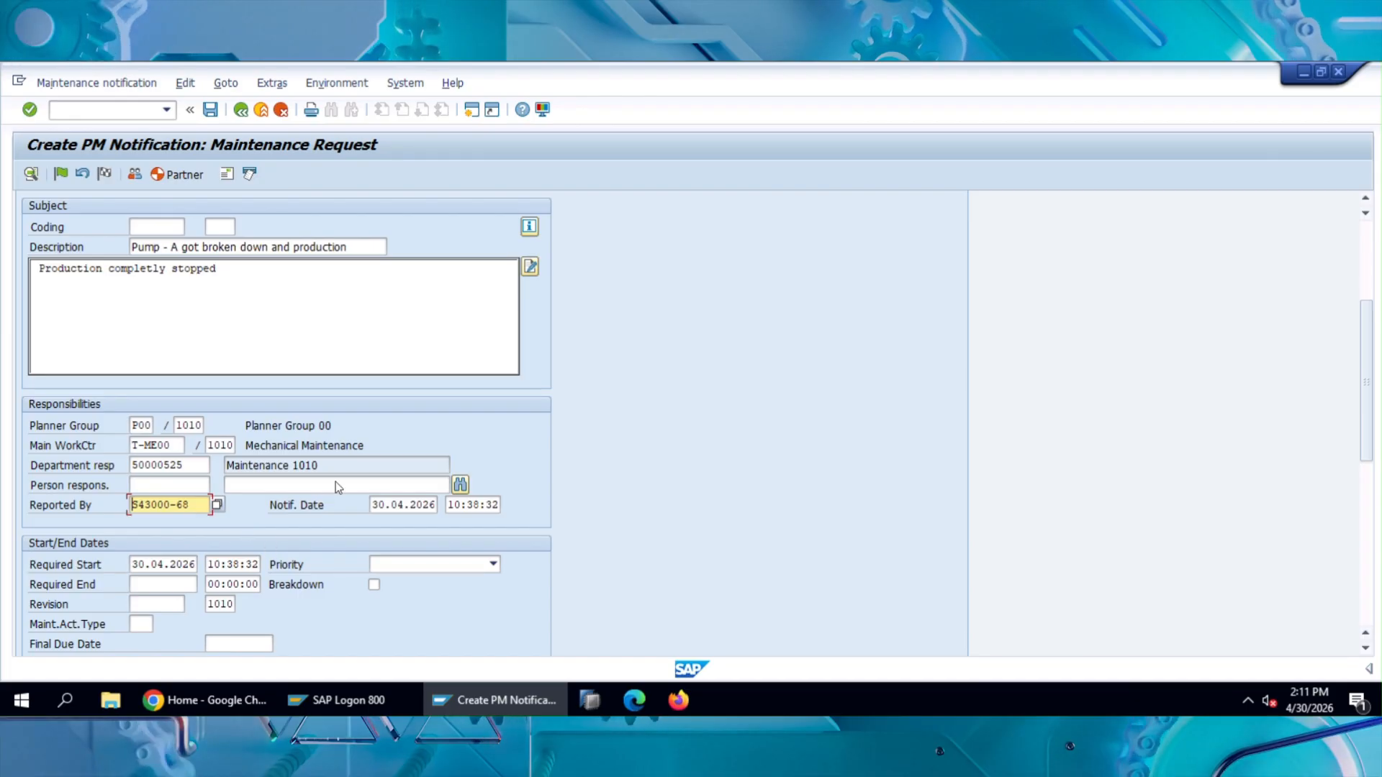
Step: Set the notification's priority to 1-Very high in the Start/End Dates section
scroll(1368, 401, "down", 1)
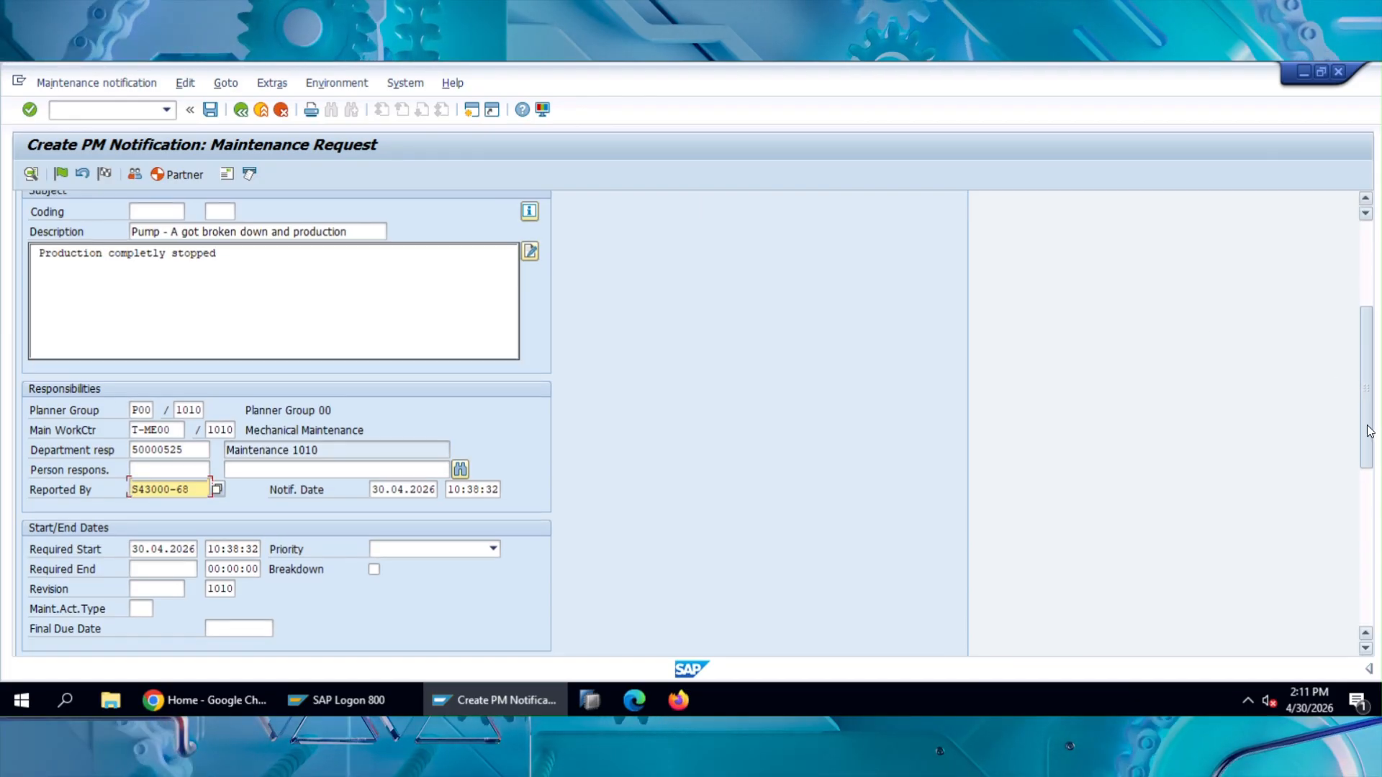
scroll(1366, 466, "down", 3)
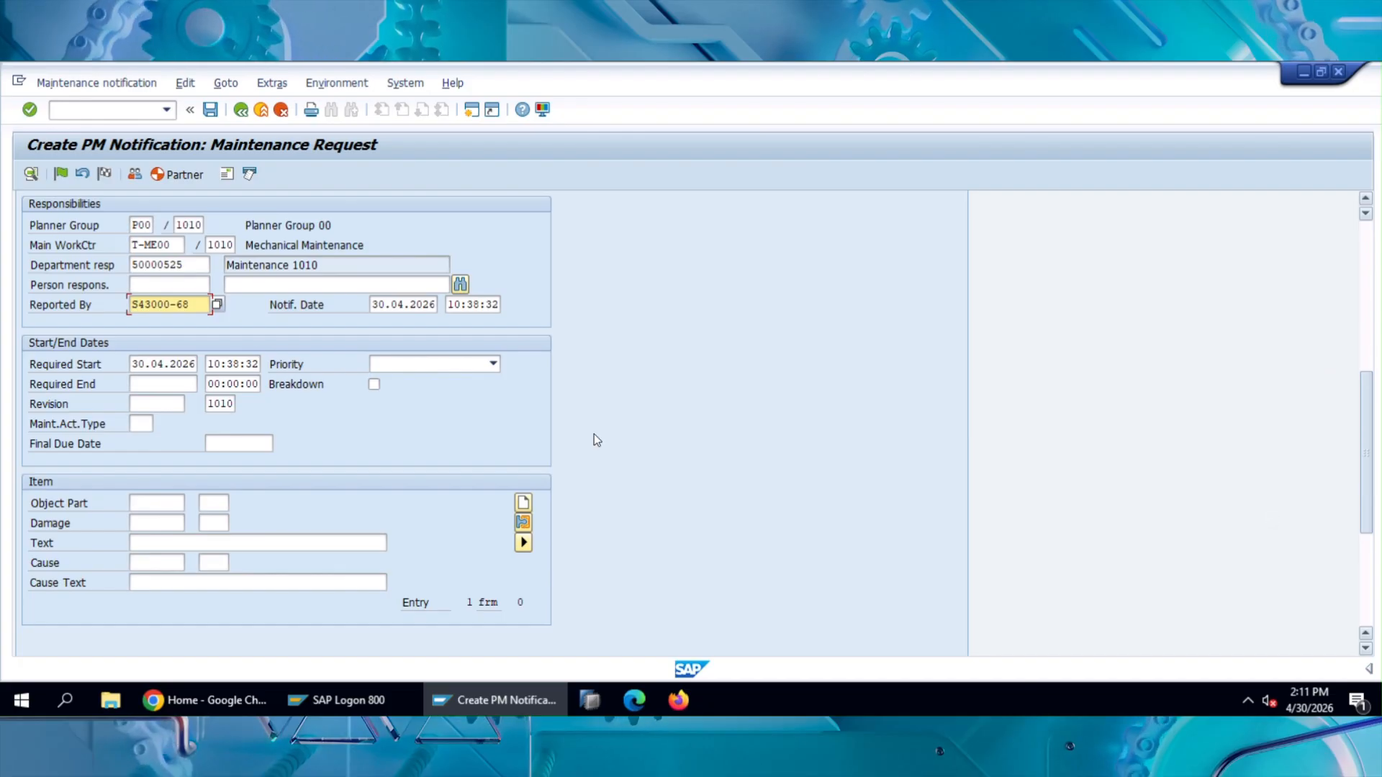
left_click(481, 365)
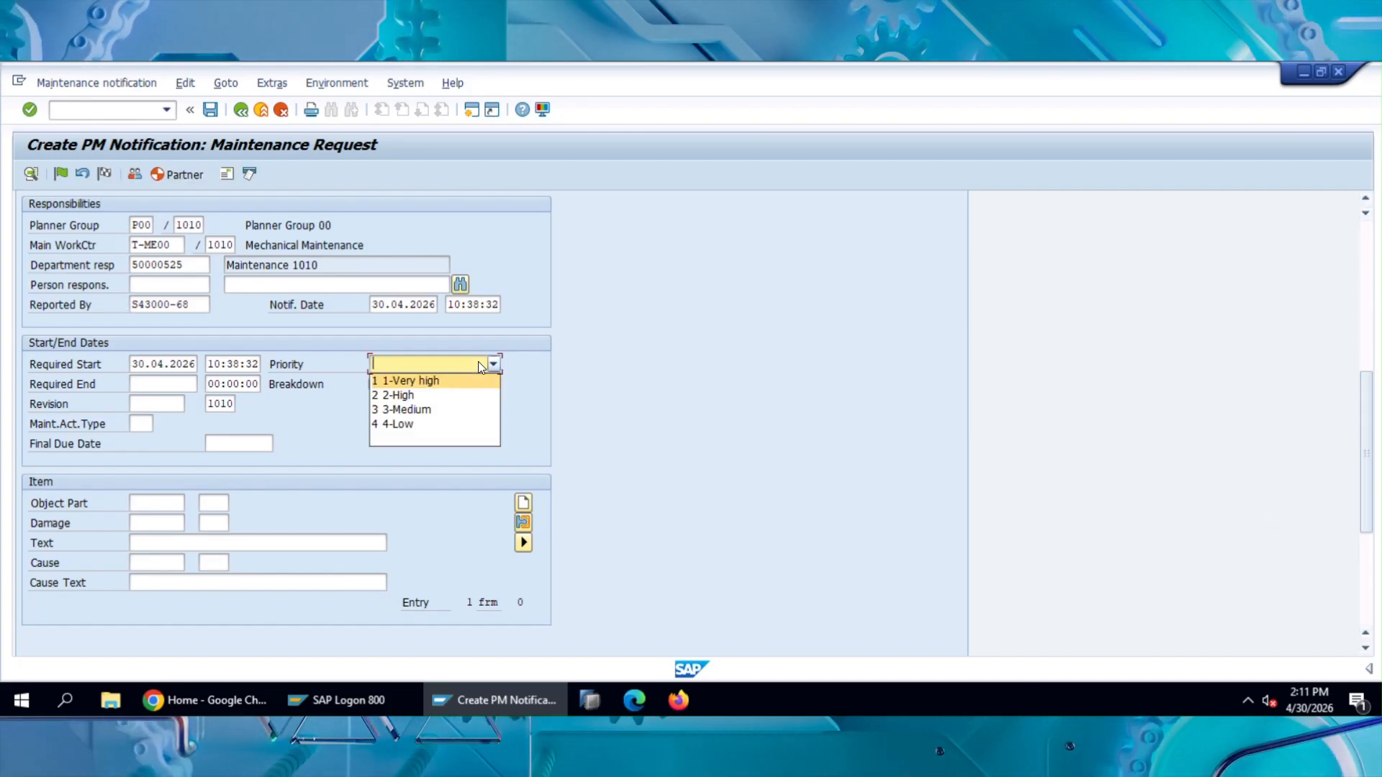
left_click(413, 383)
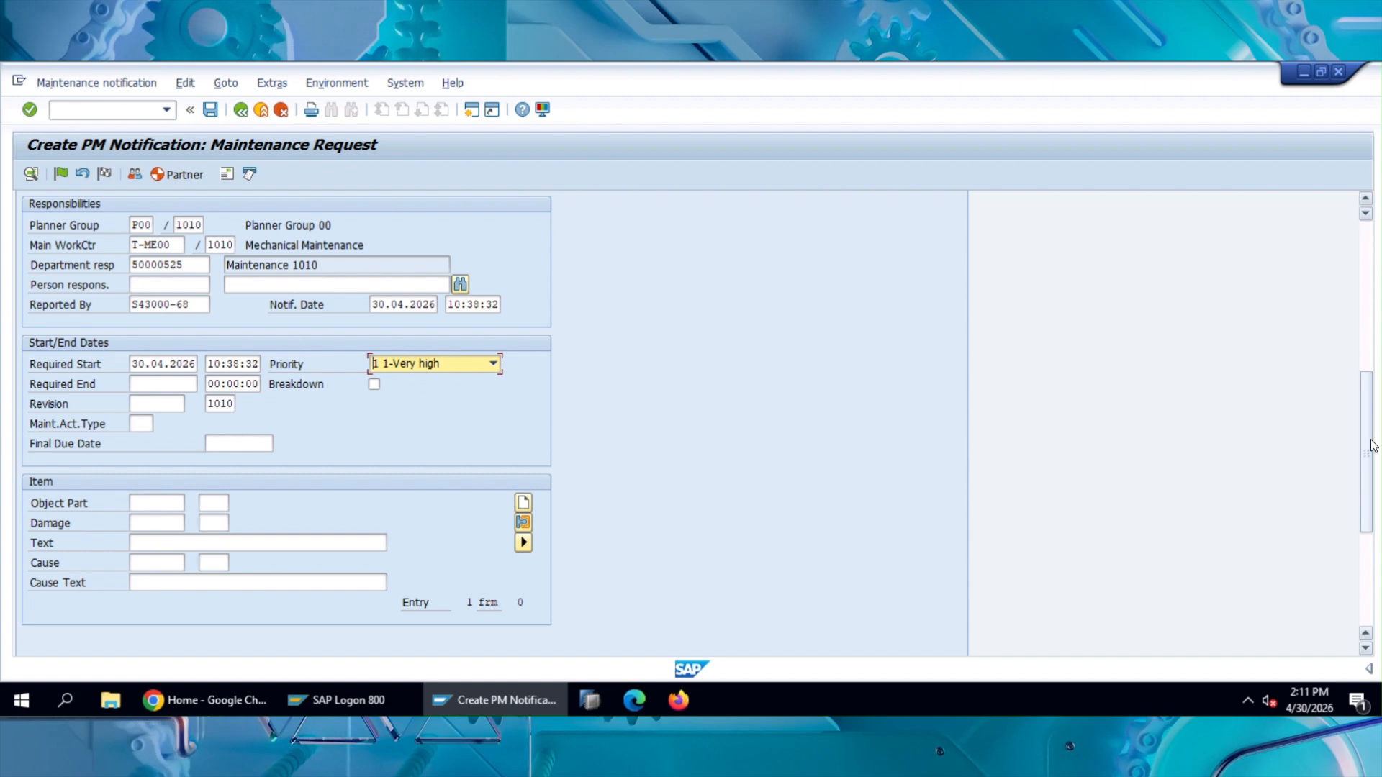
left_click_drag(1370, 462, 1362, 258)
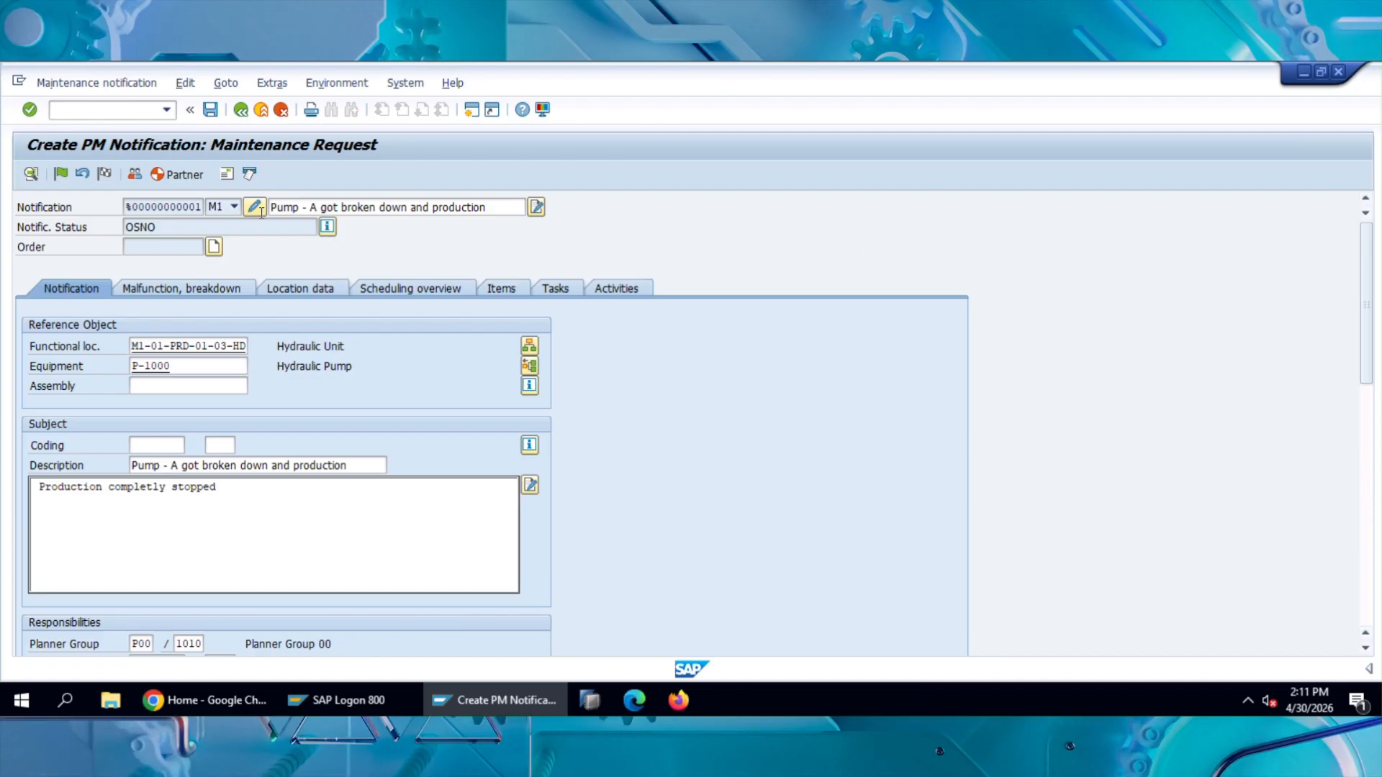
left_click_drag(1369, 296, 1366, 394)
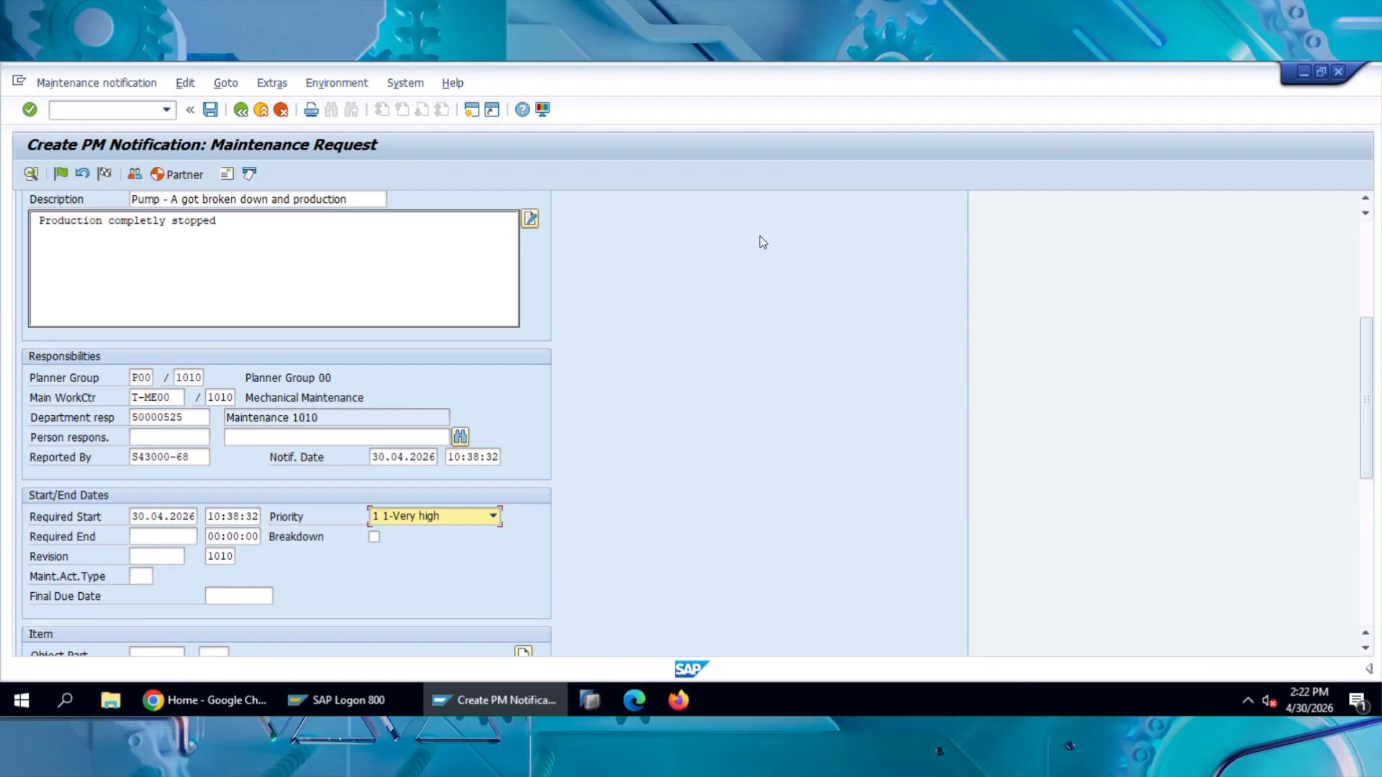
Step: Look through the available priority levels in the Start/End Dates section, keeping the current selection
left_click(495, 524)
left_click(495, 524)
left_click(496, 524)
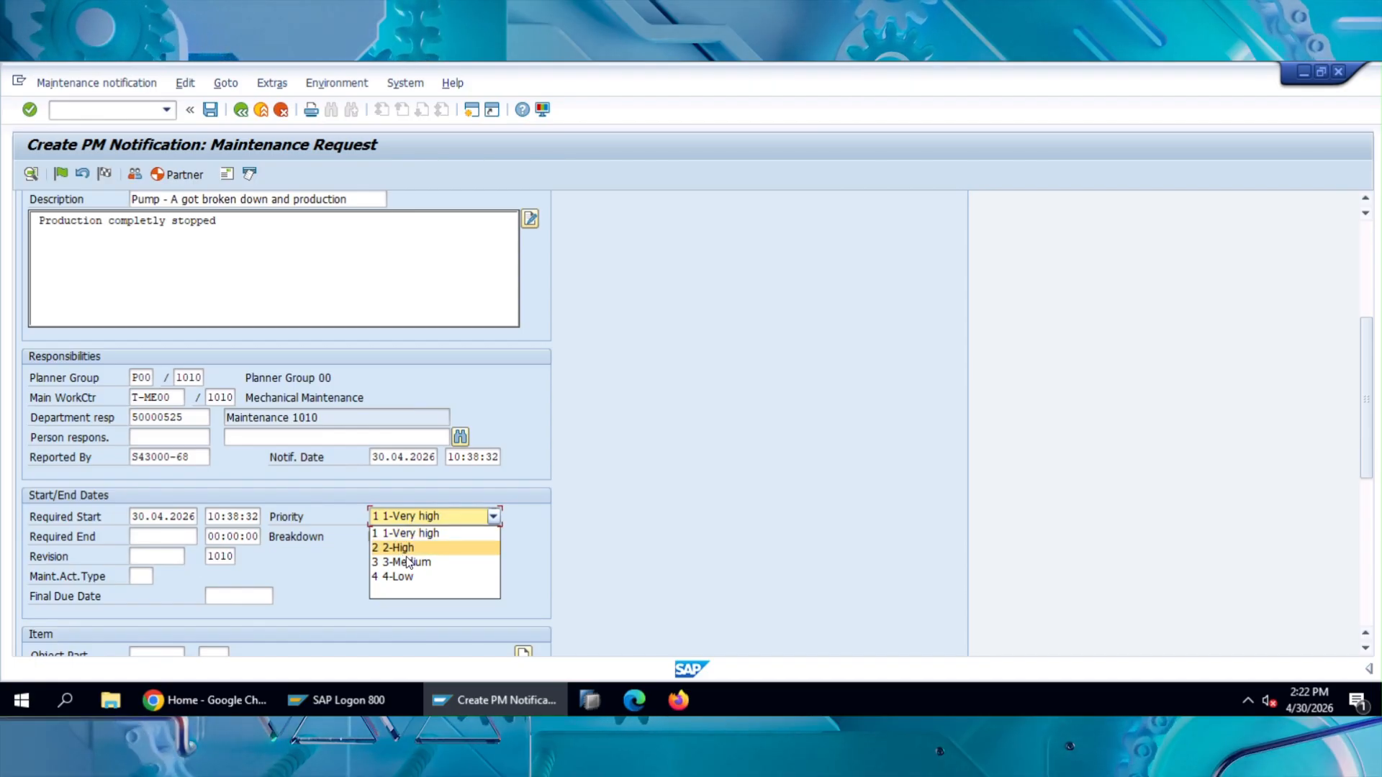
key("Down")
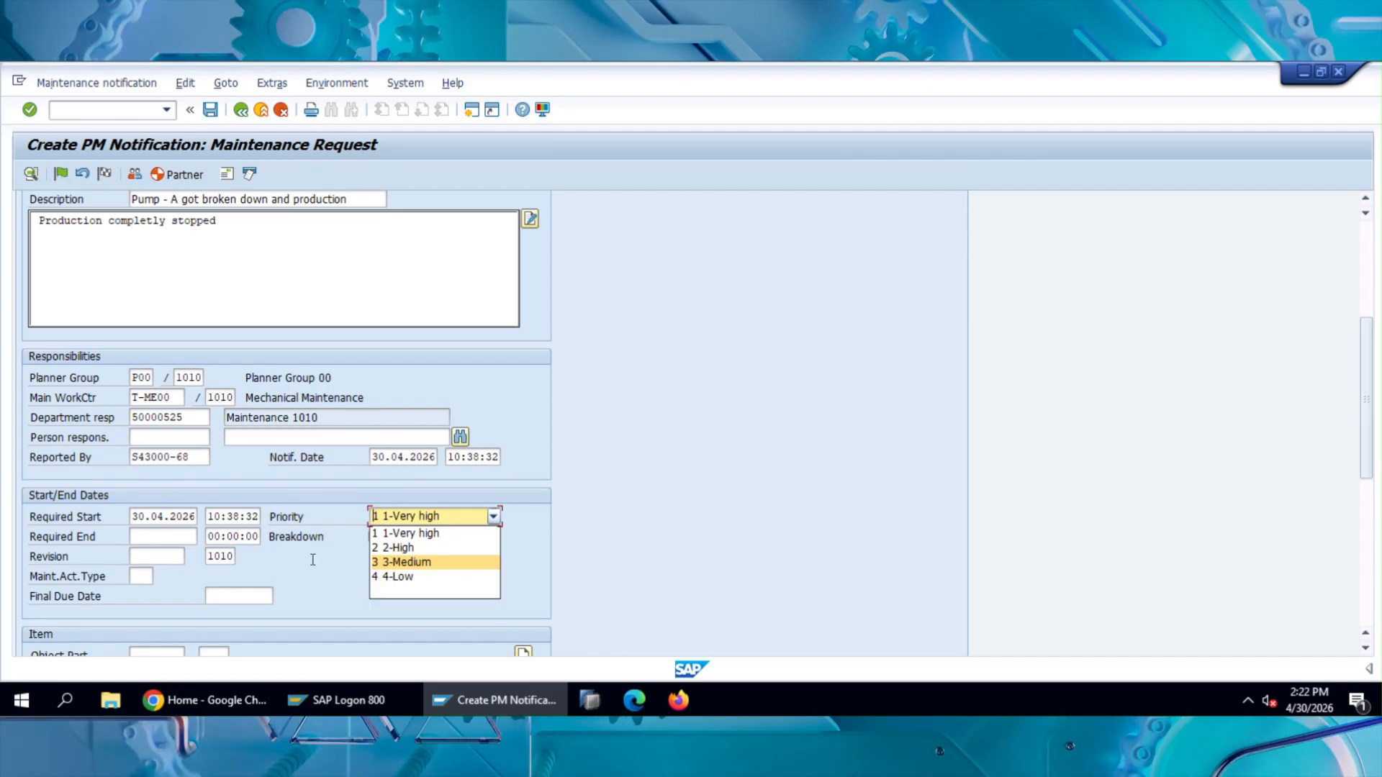
key("Escape")
left_click(452, 519)
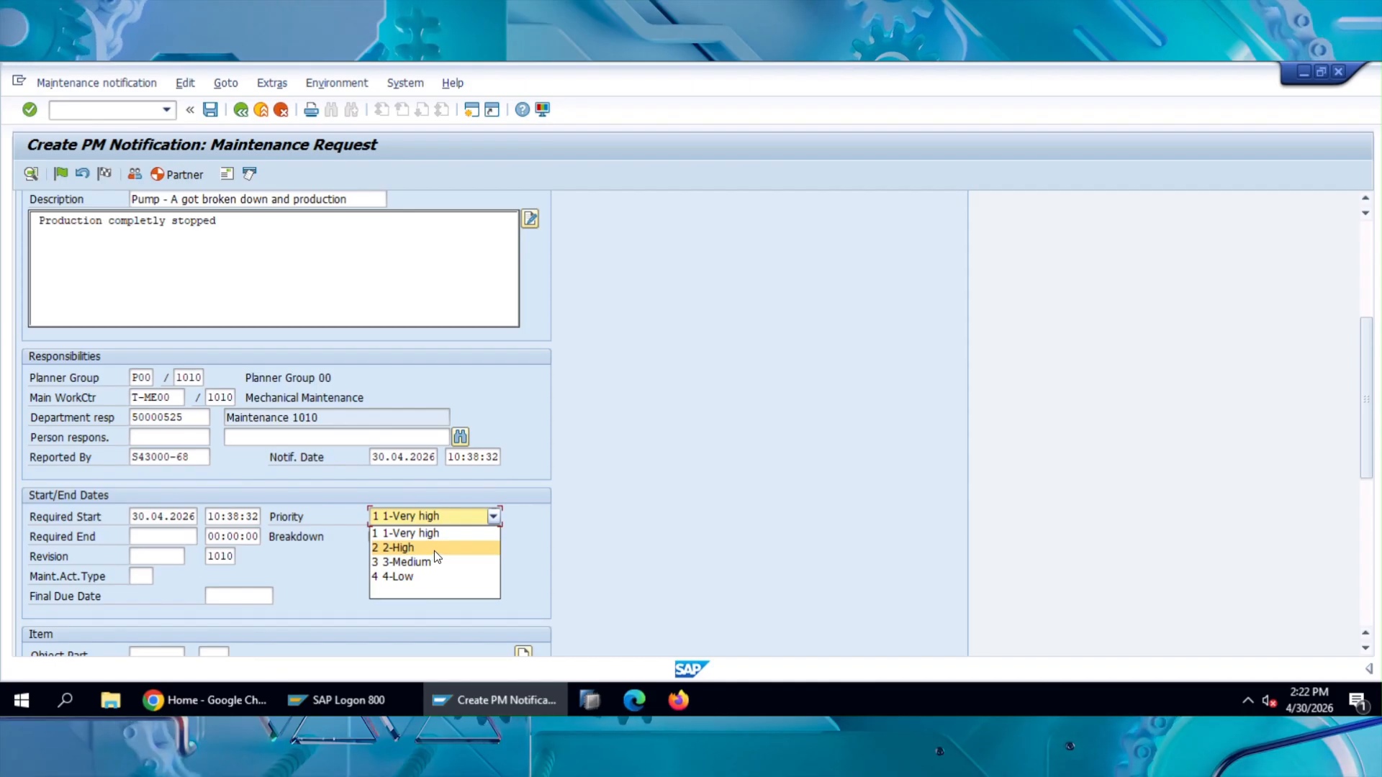
left_click(533, 444)
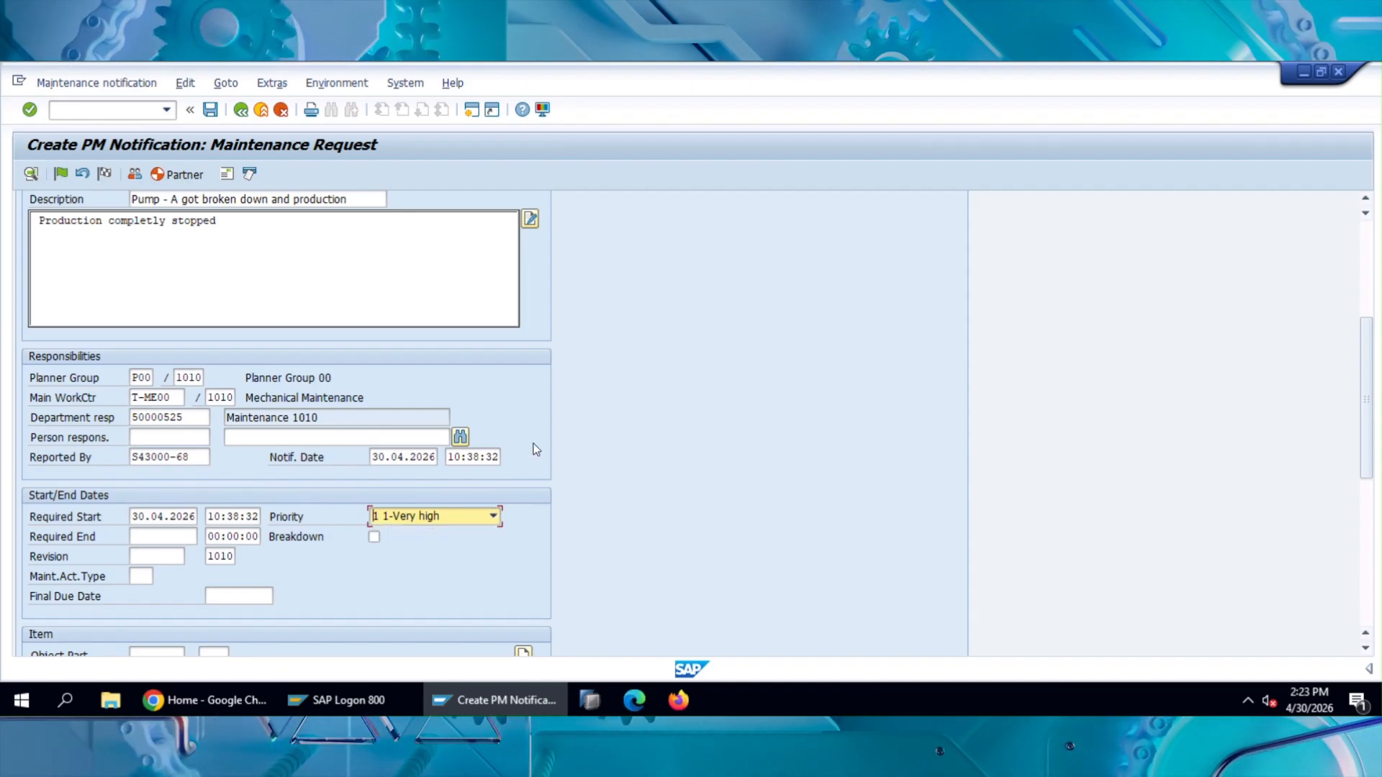
Step: Review the notification's reference object, subject, responsibilities, start and end dates, final due date and item details
scroll(536, 451, "down", 1)
scroll(536, 451, "down", 2)
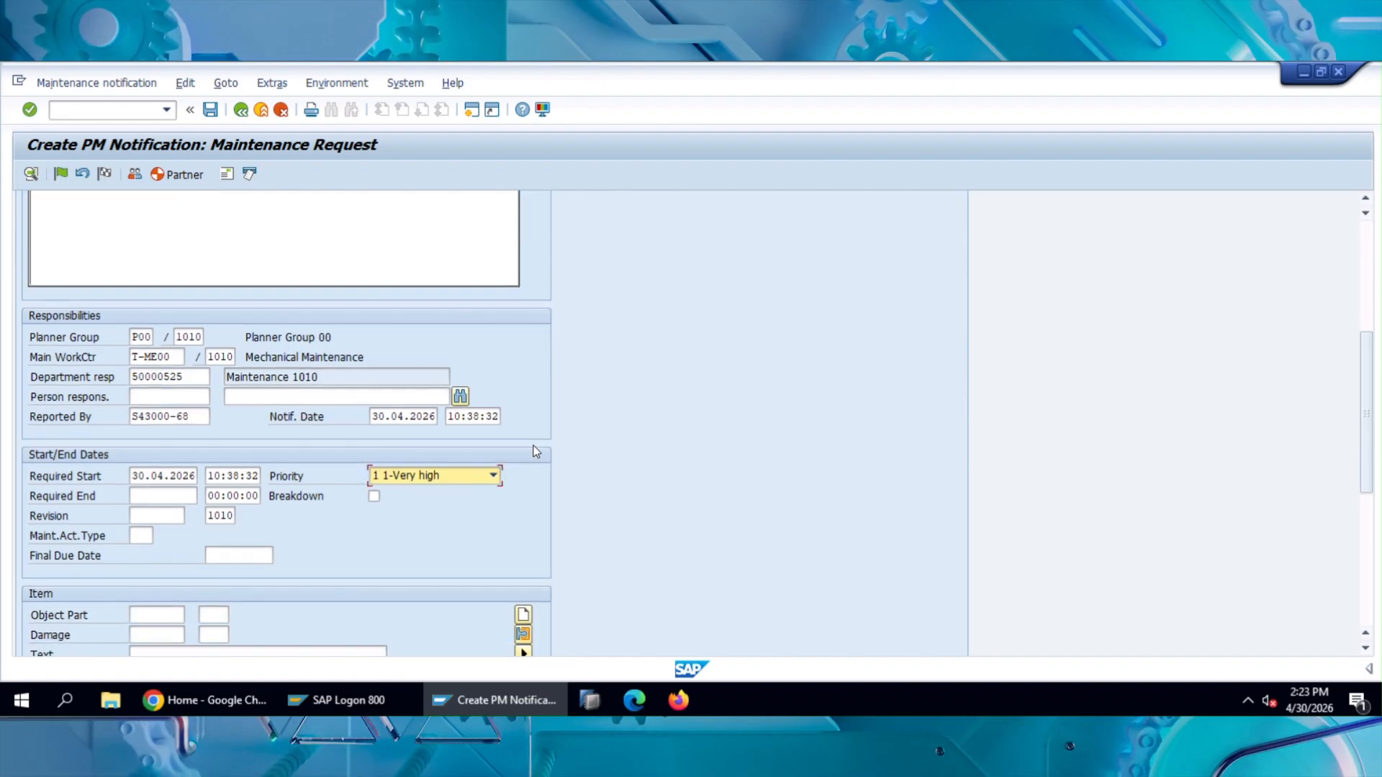
scroll(536, 452, "down", 2)
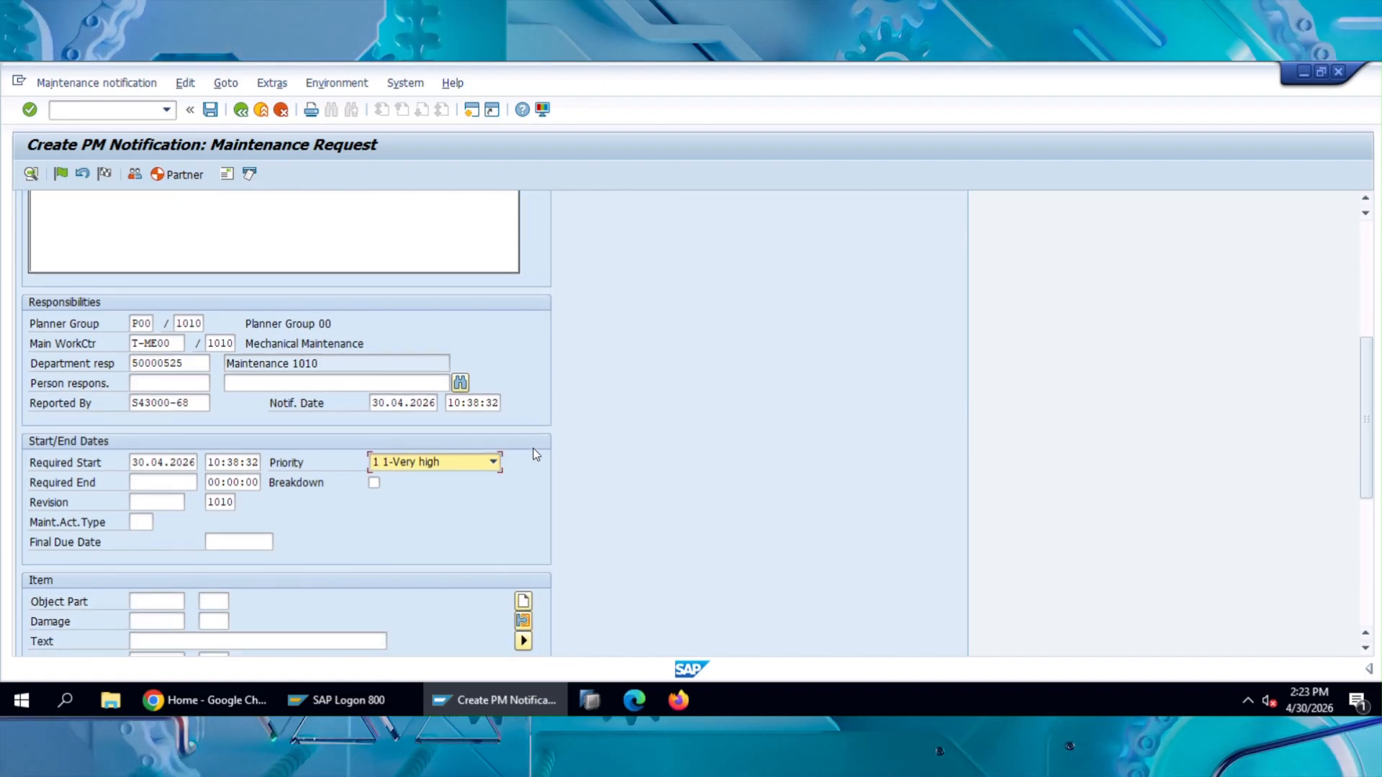
scroll(161, 589, "down", 9)
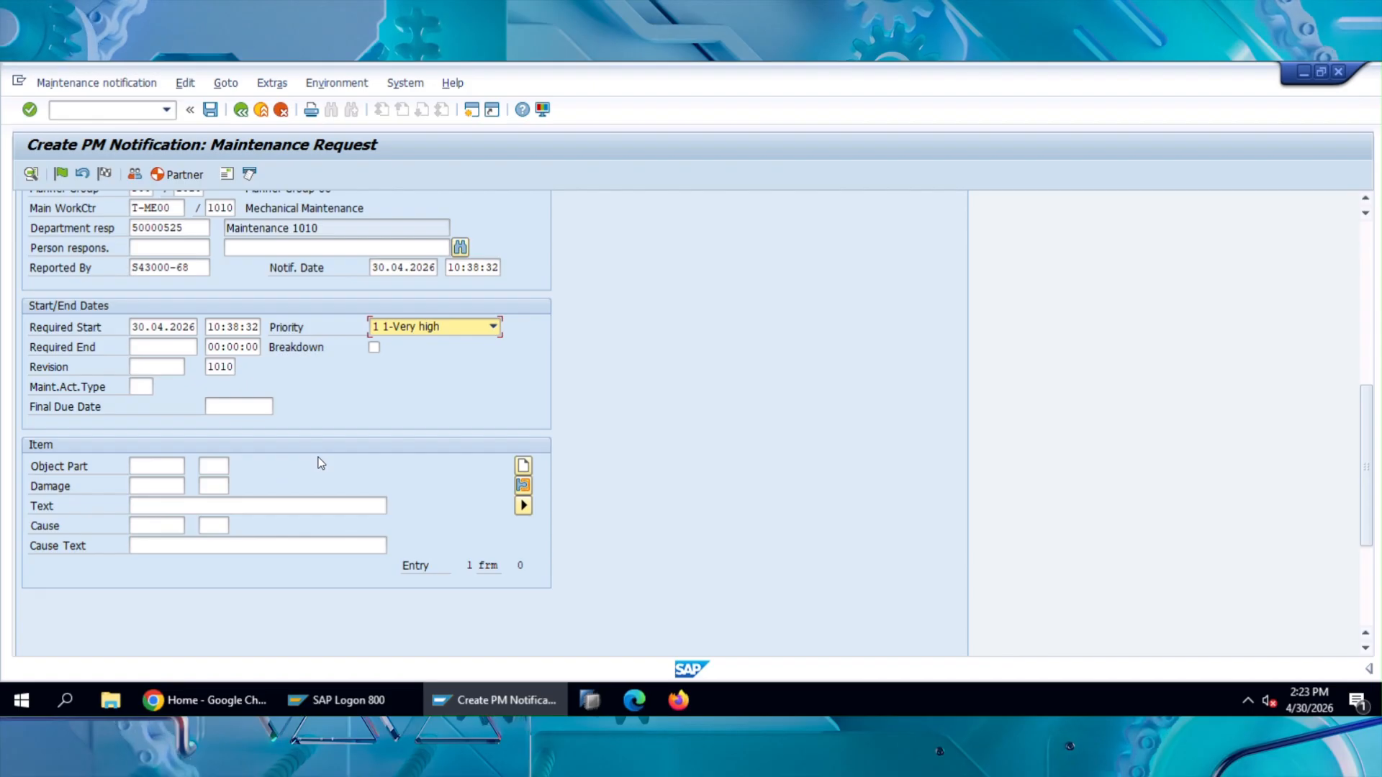
scroll(364, 485, "up", 3)
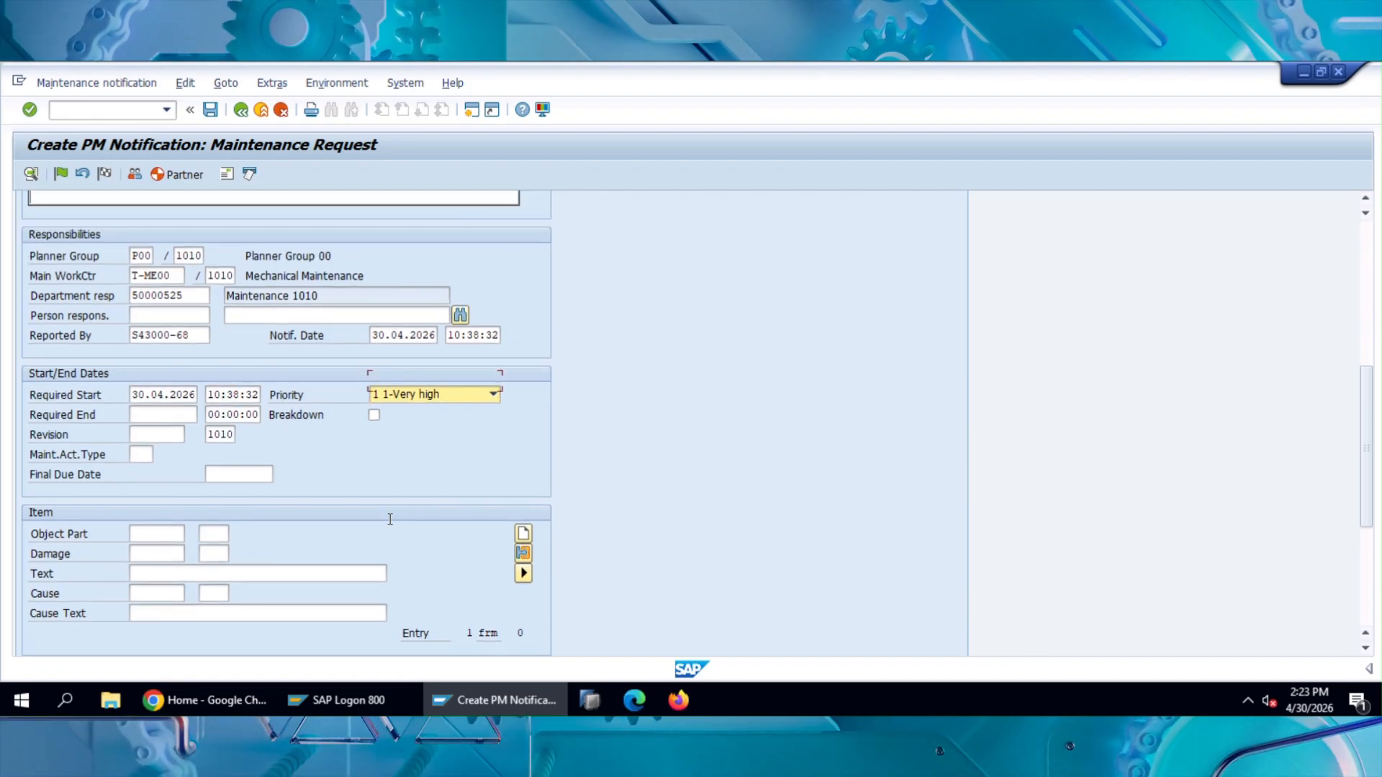
scroll(390, 519, "up", 5)
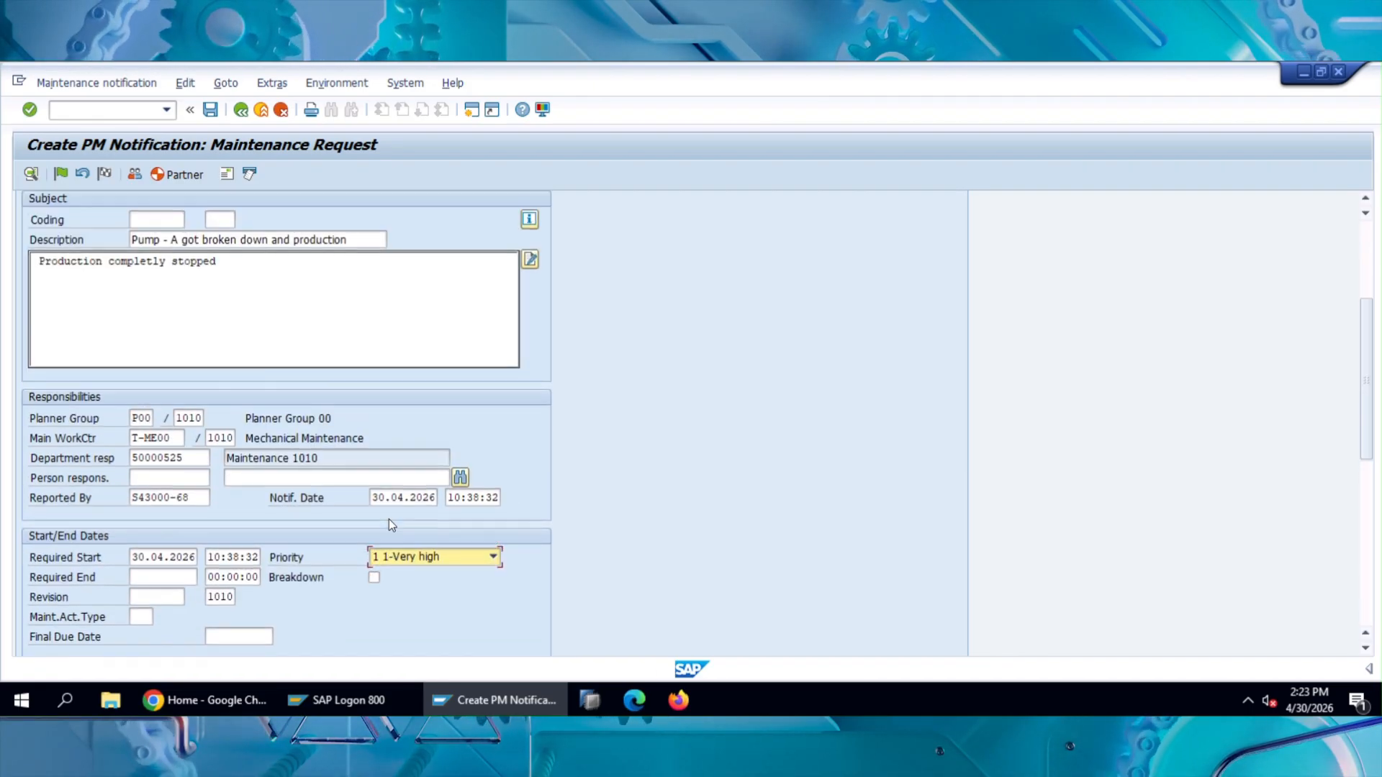
scroll(389, 520, "up", 5)
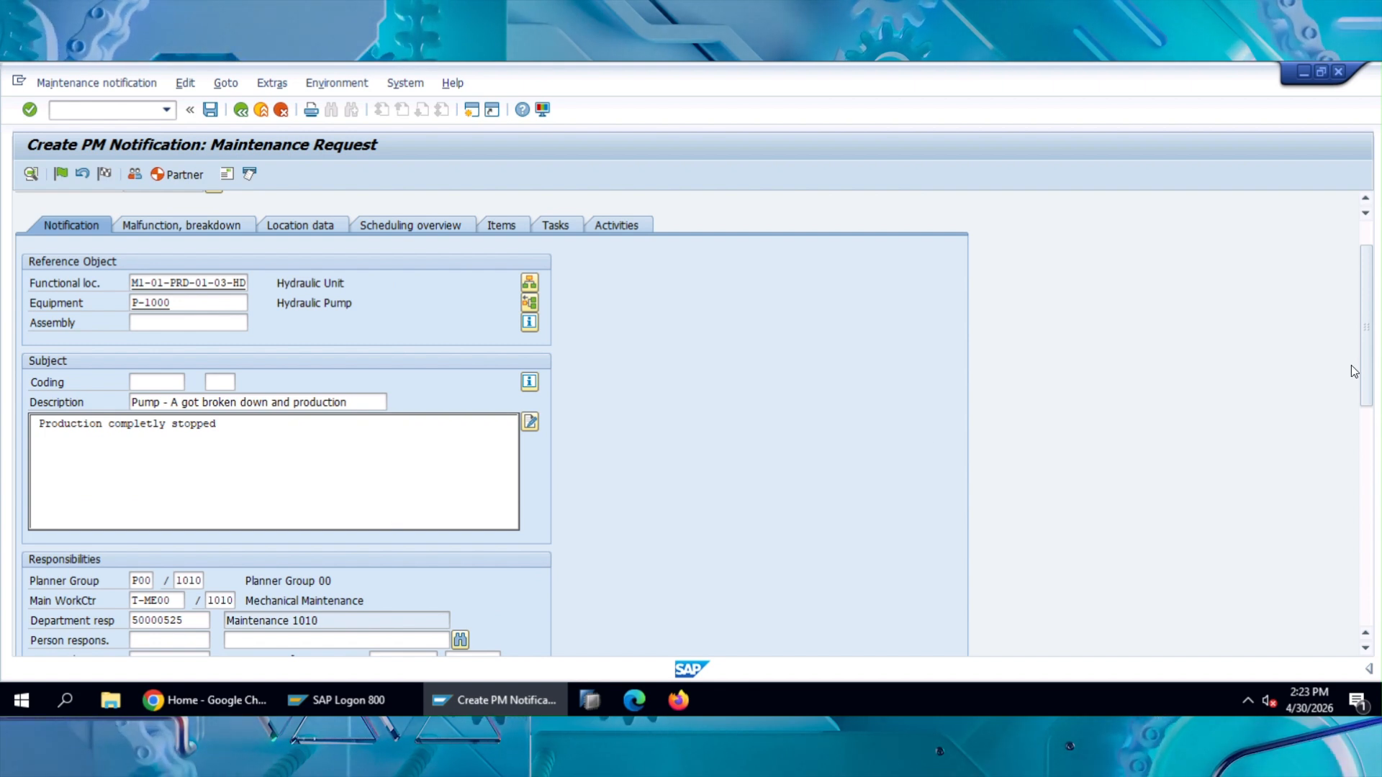
left_click_drag(1368, 415, 1371, 475)
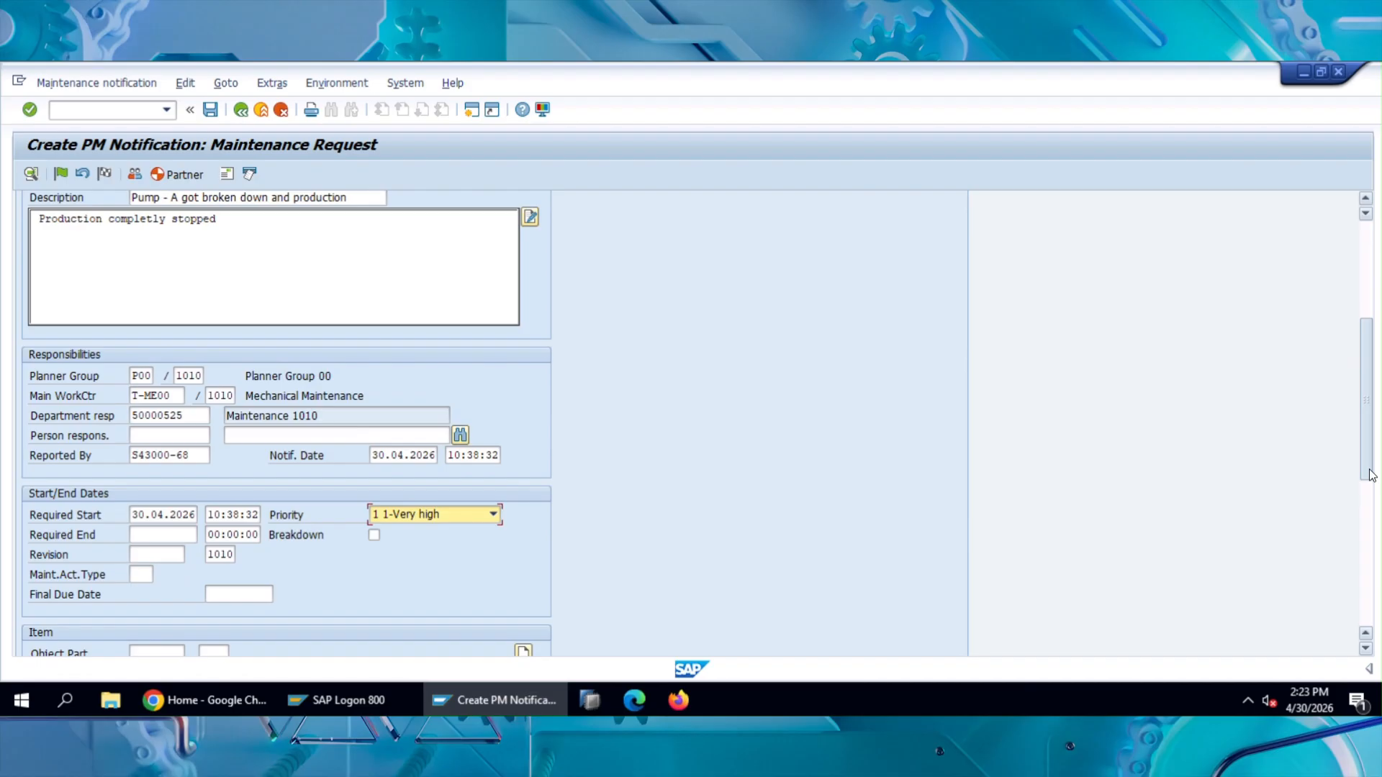
left_click(259, 595)
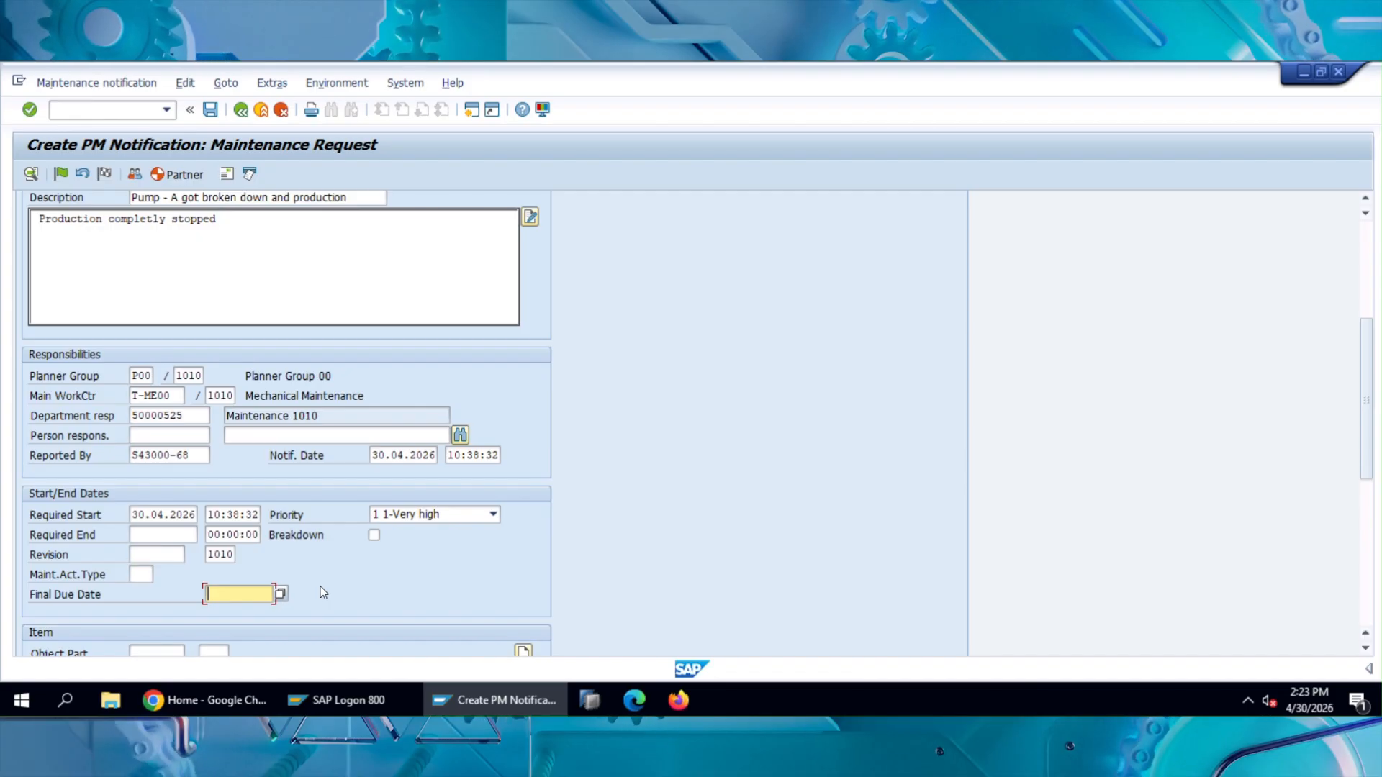
scroll(324, 592, "up", 1)
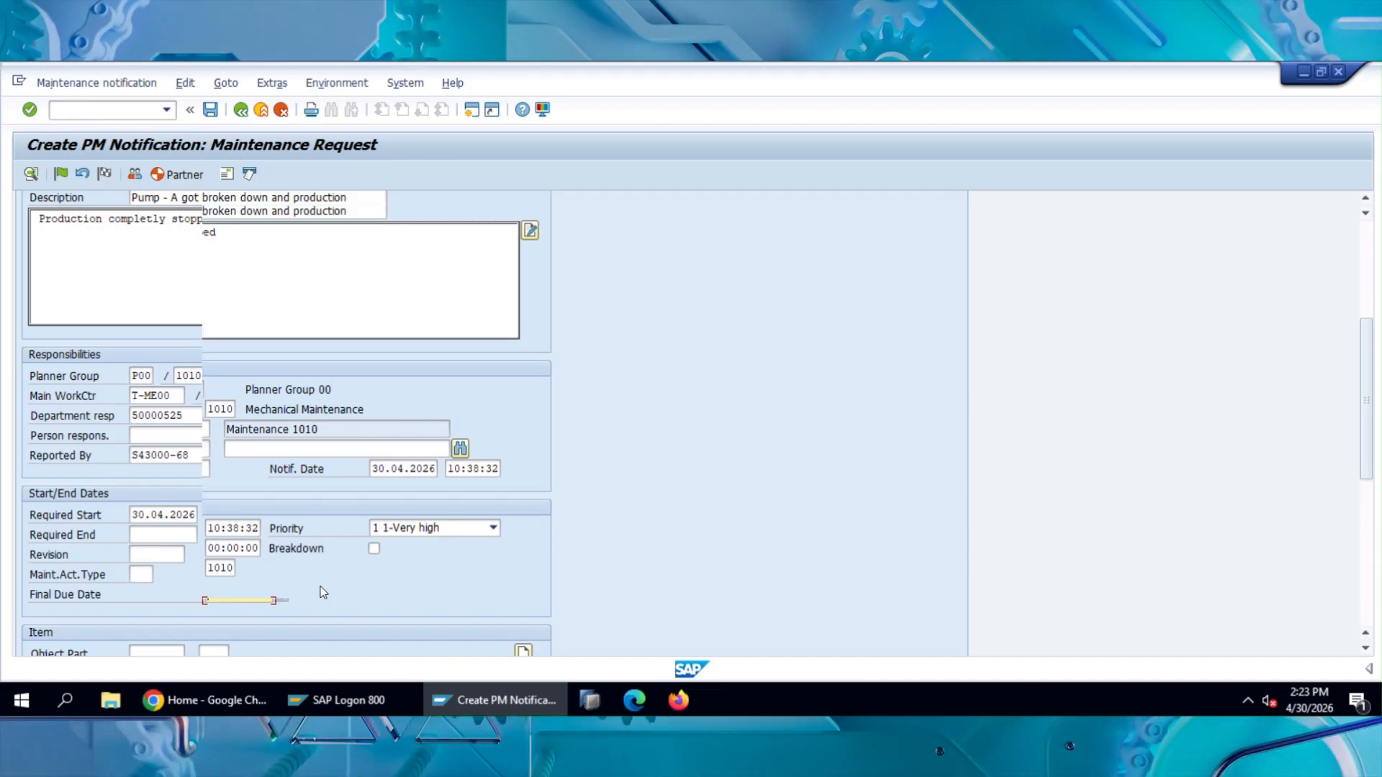
scroll(323, 592, "up", 2)
scroll(323, 592, "up", 2)
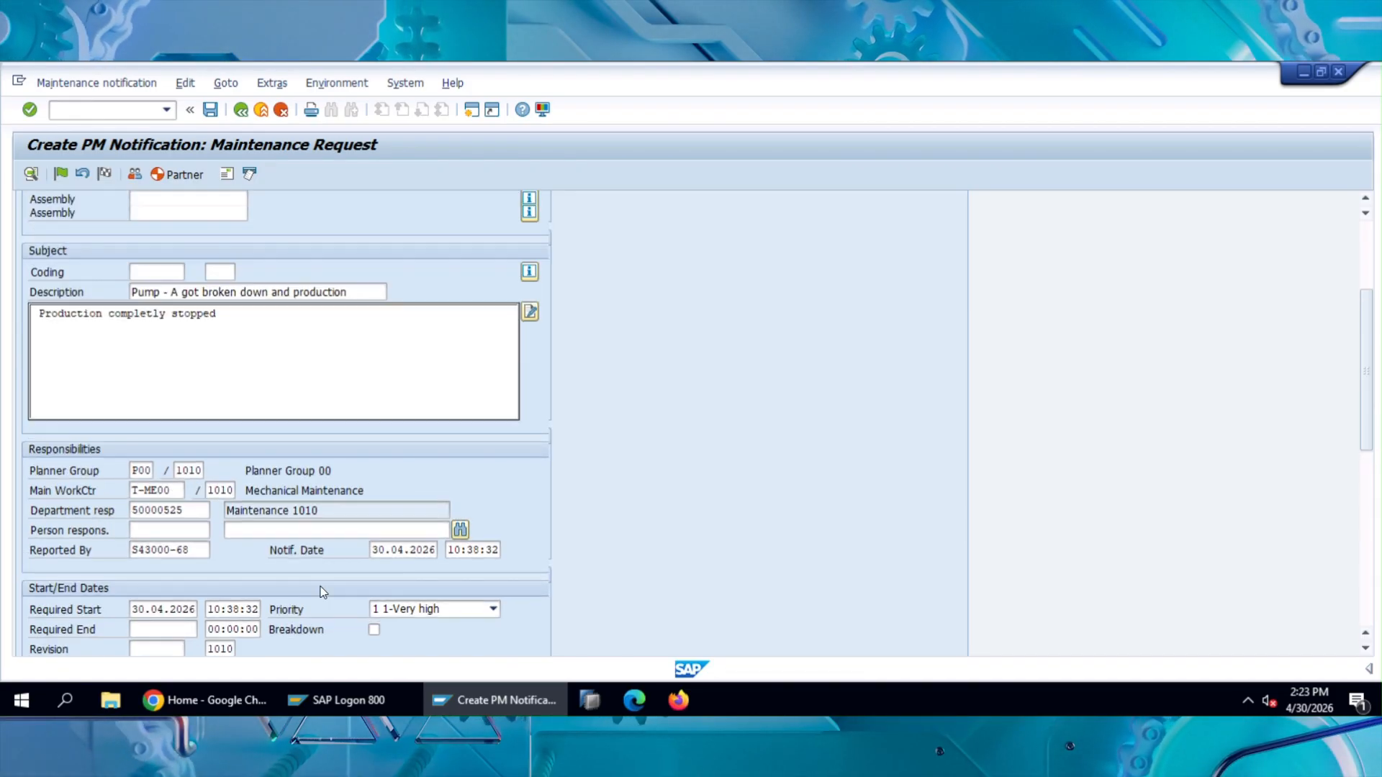
scroll(323, 592, "up", 1)
scroll(323, 593, "up", 4)
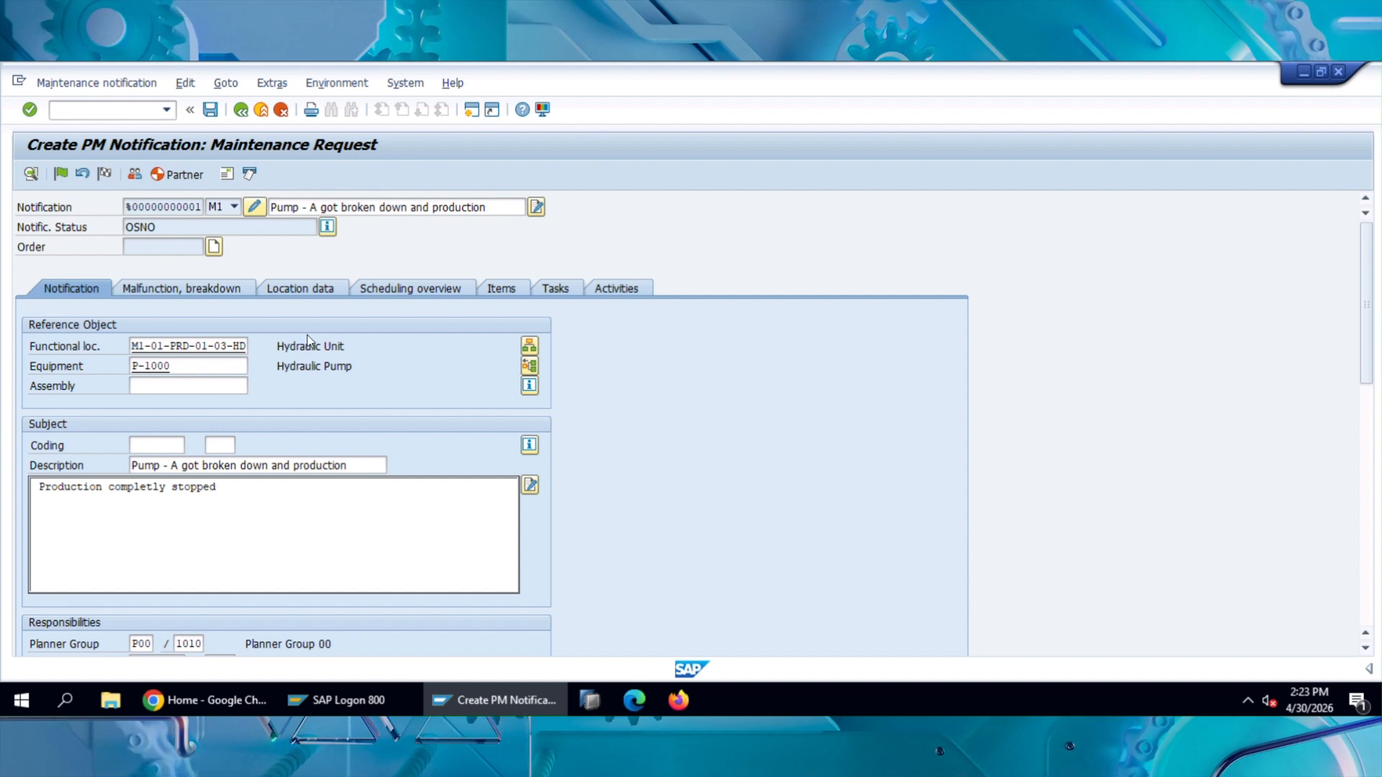
Step: Open the malfunction and breakdown data, declining new dates for the priority change, and try out the Breakdown indicator
left_click(212, 291)
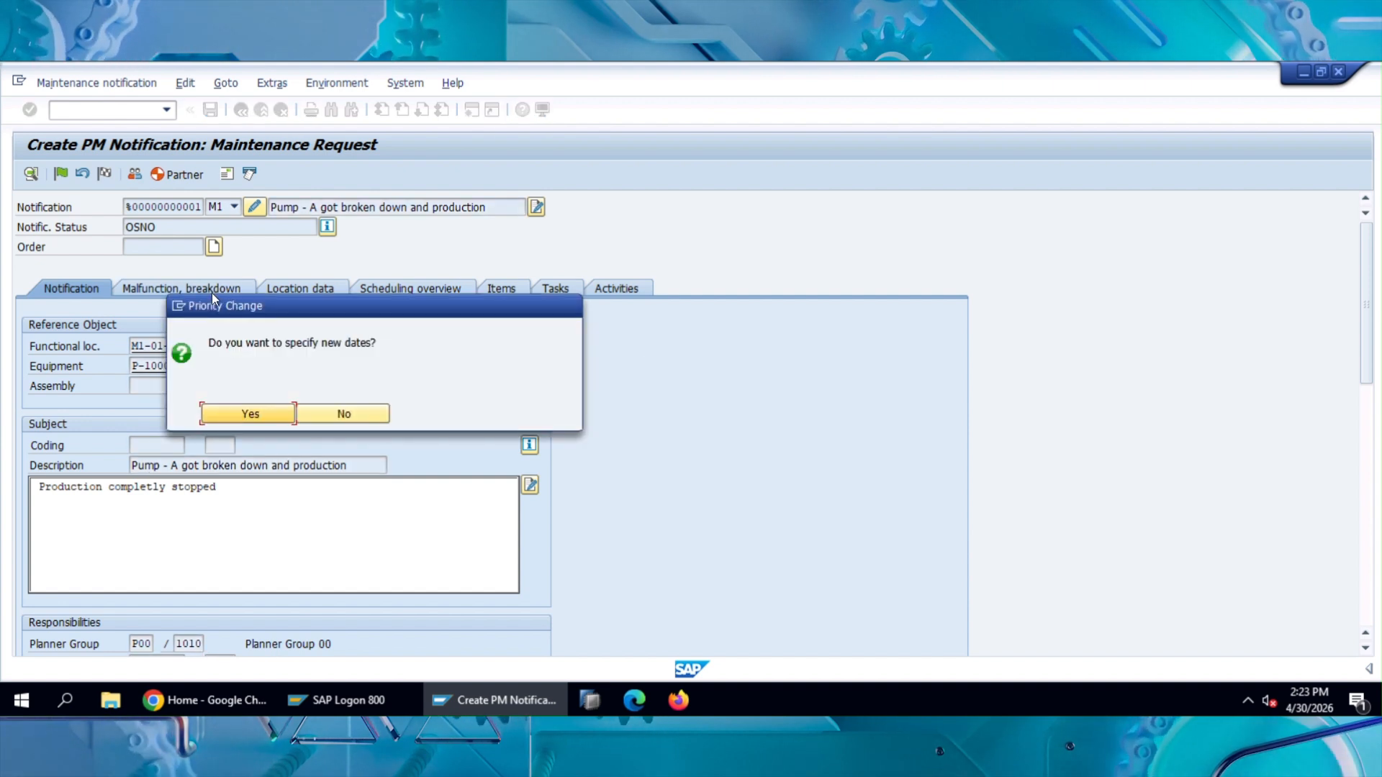
left_click(333, 415)
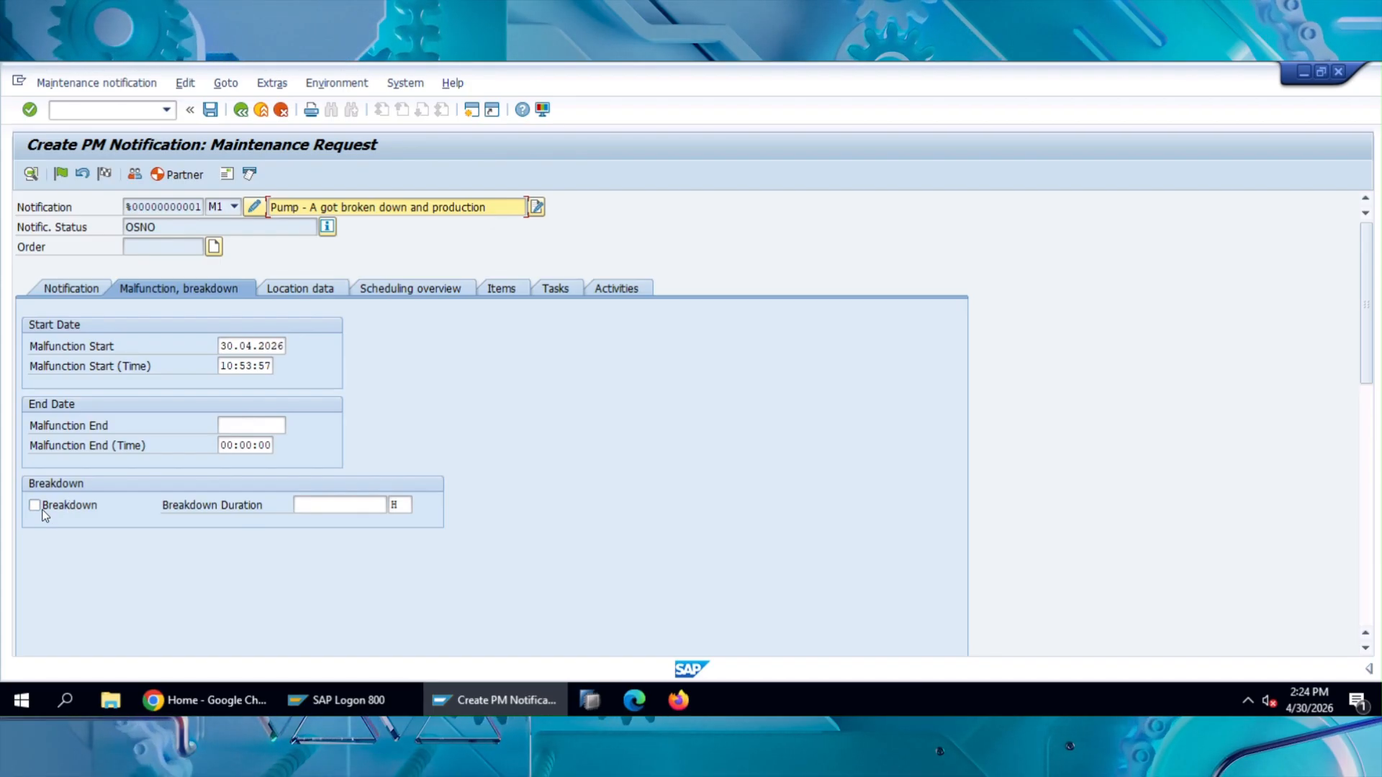
left_click(36, 508)
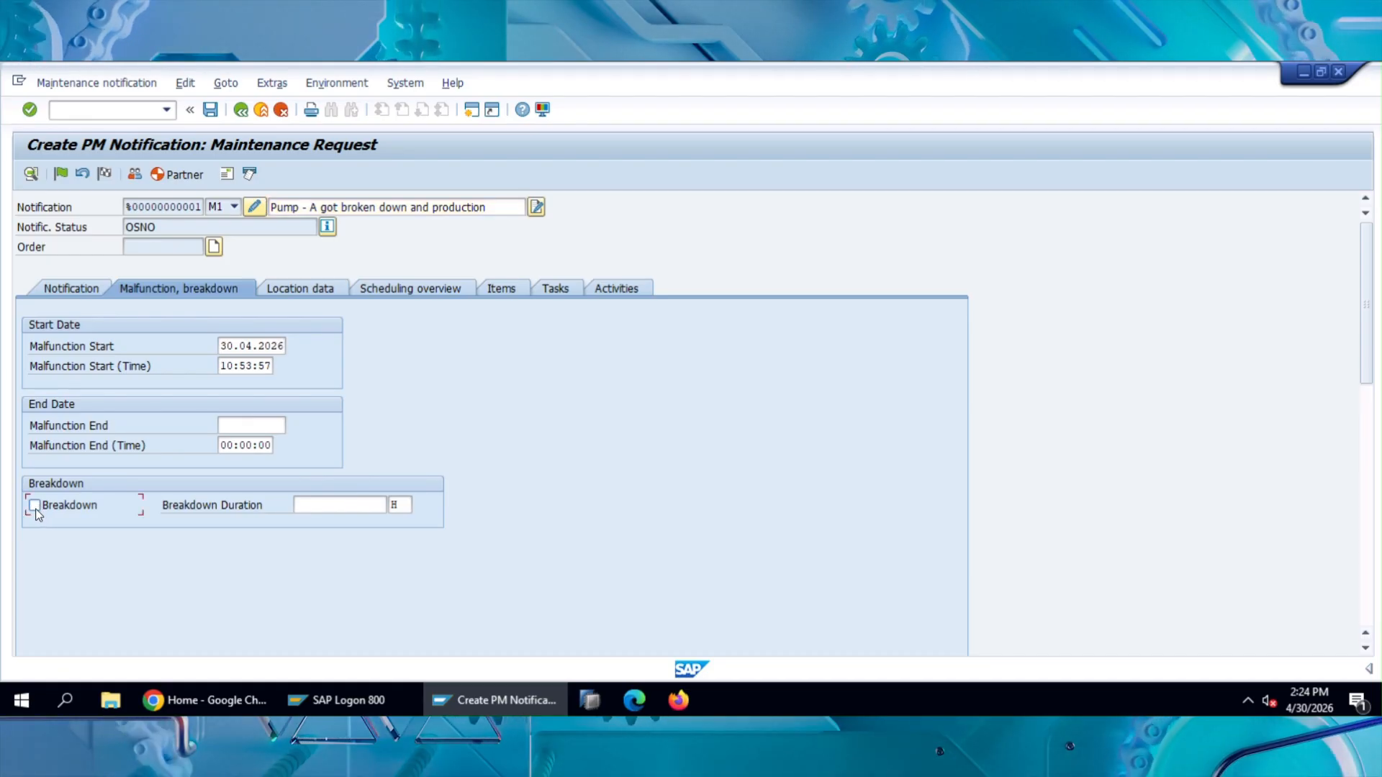
left_click(36, 509)
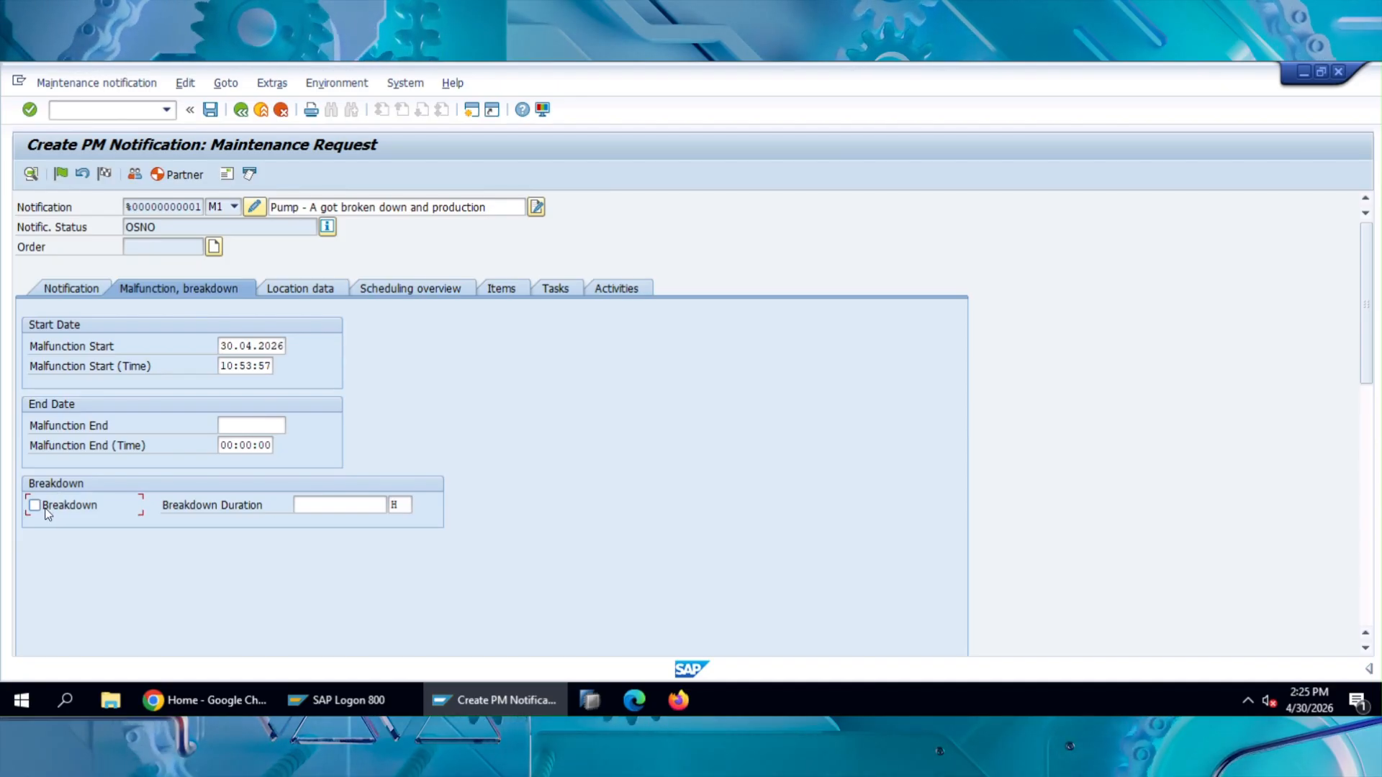
Step: Check the location data and scheduling overview, and save the maintenance request
left_click(322, 295)
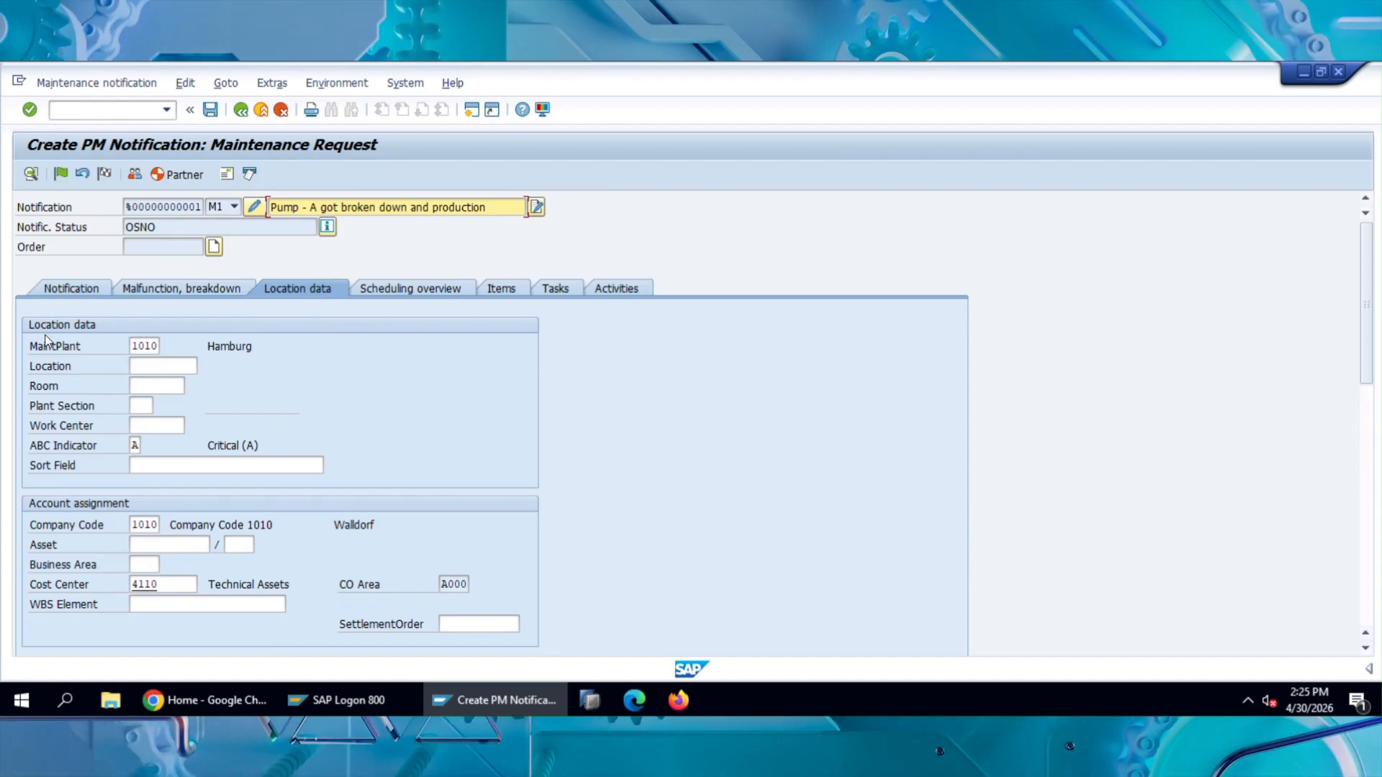
left_click(445, 290)
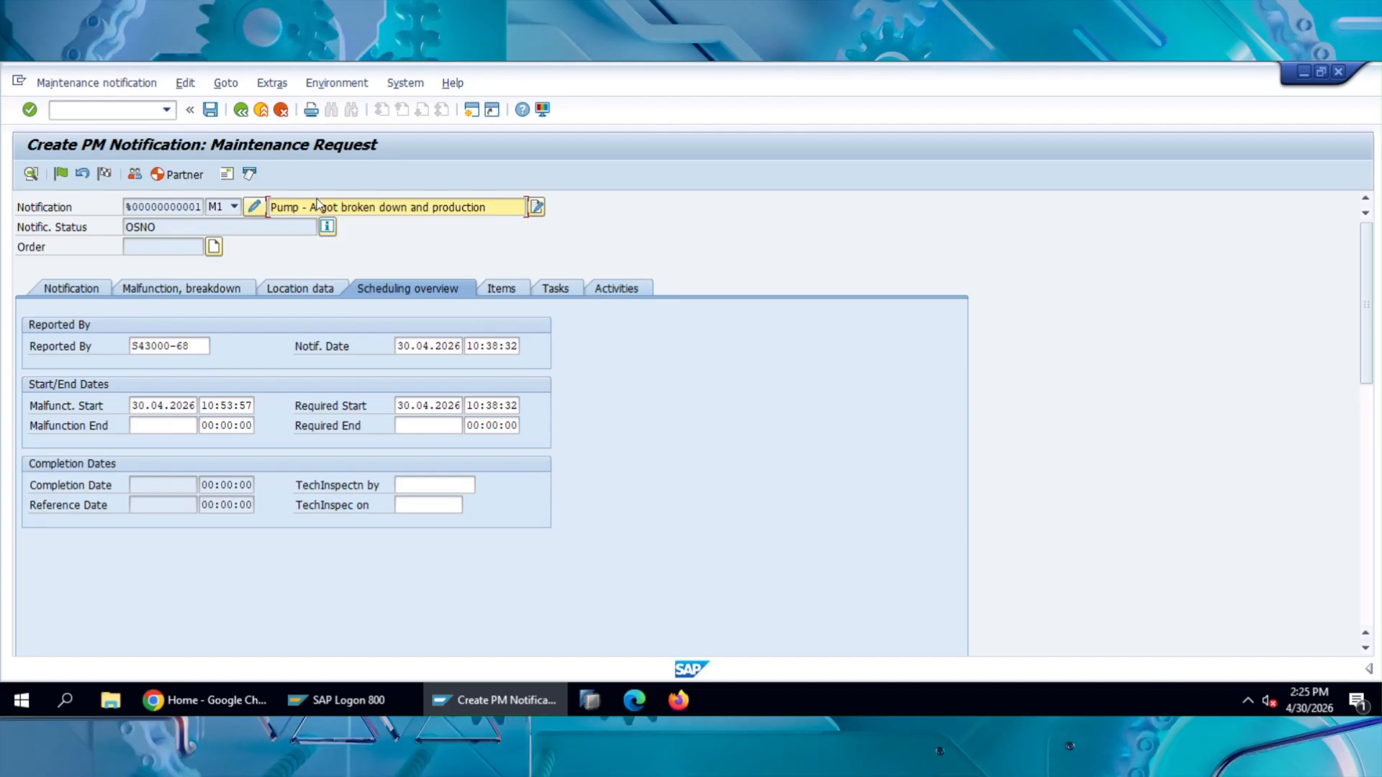
left_click(211, 115)
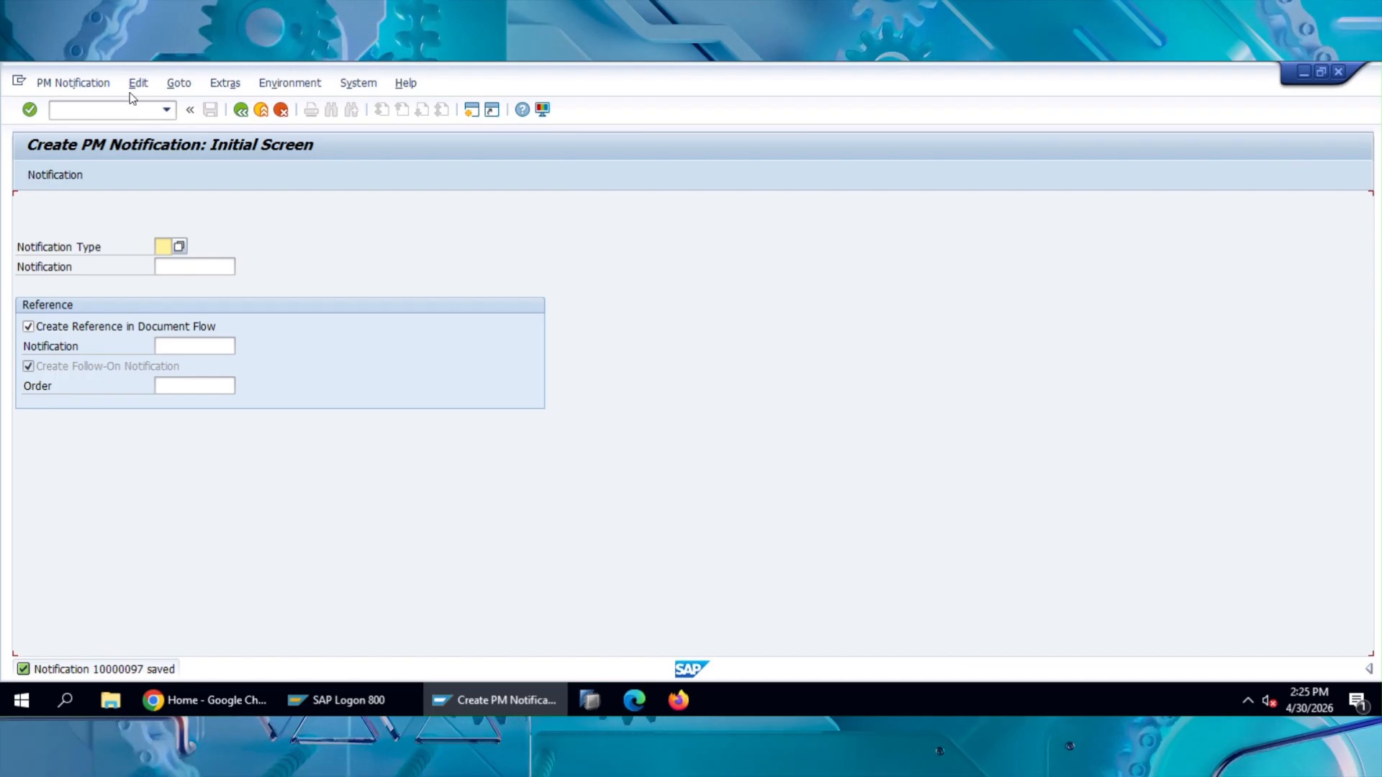
Step: Start transaction IW22 with /niw22 and open the just-saved maintenance request for changes
left_click(98, 108)
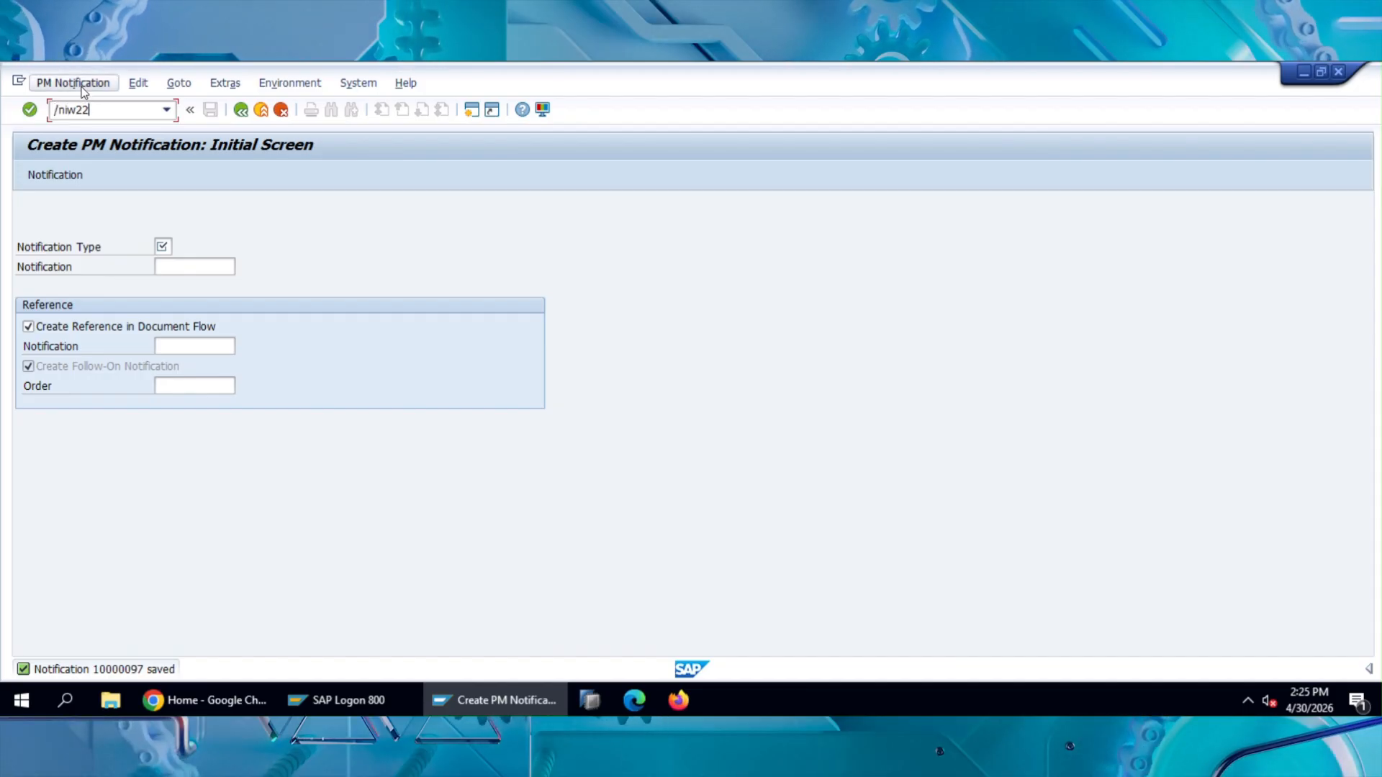
left_click(78, 84)
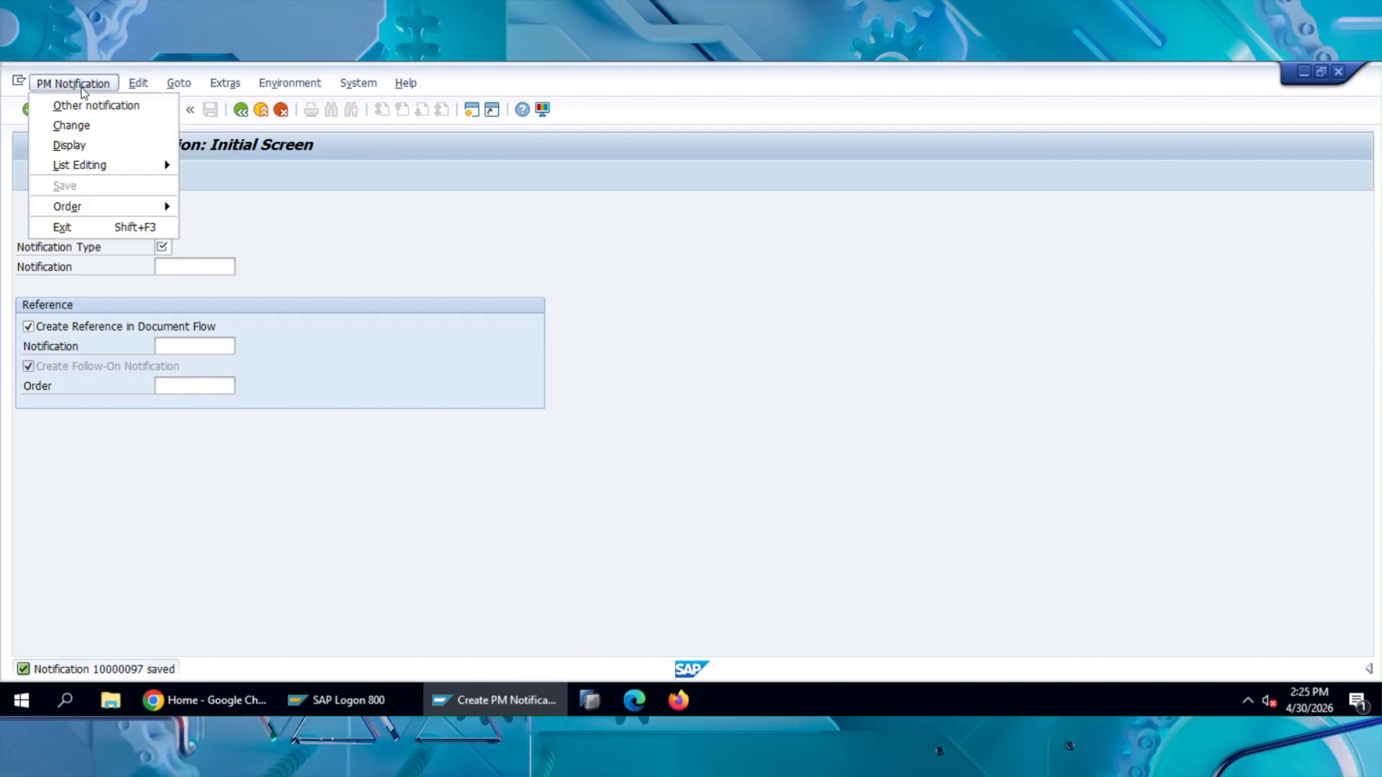
left_click(412, 230)
double_click(94, 106)
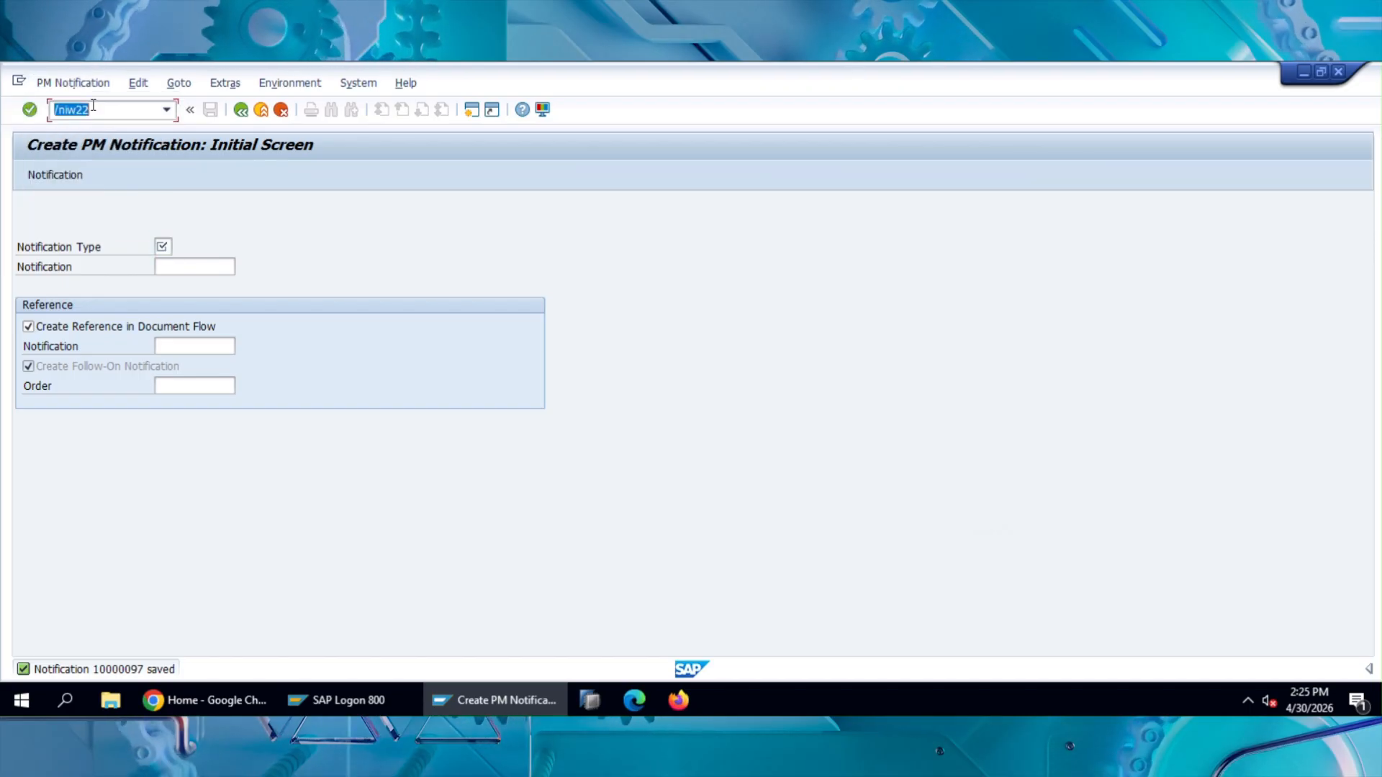
key("Return")
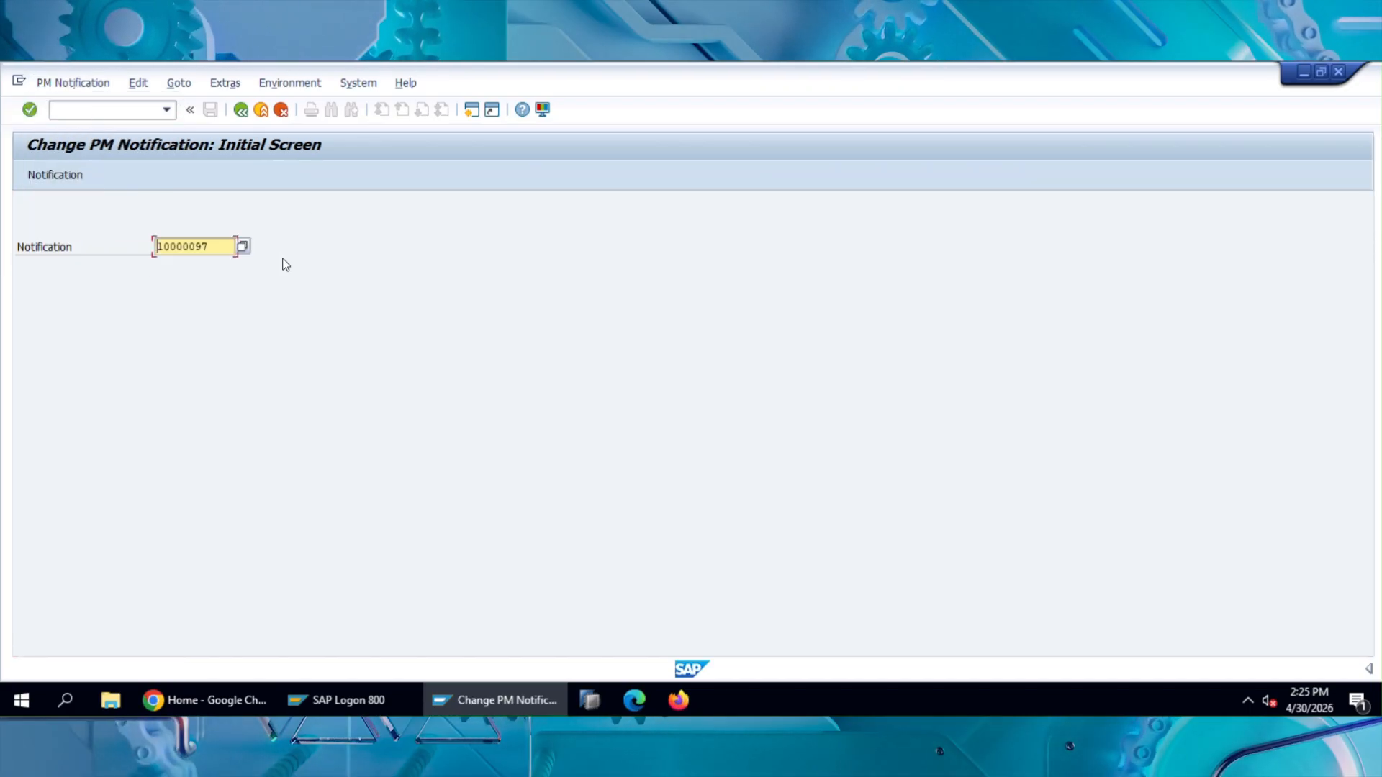
key("Return")
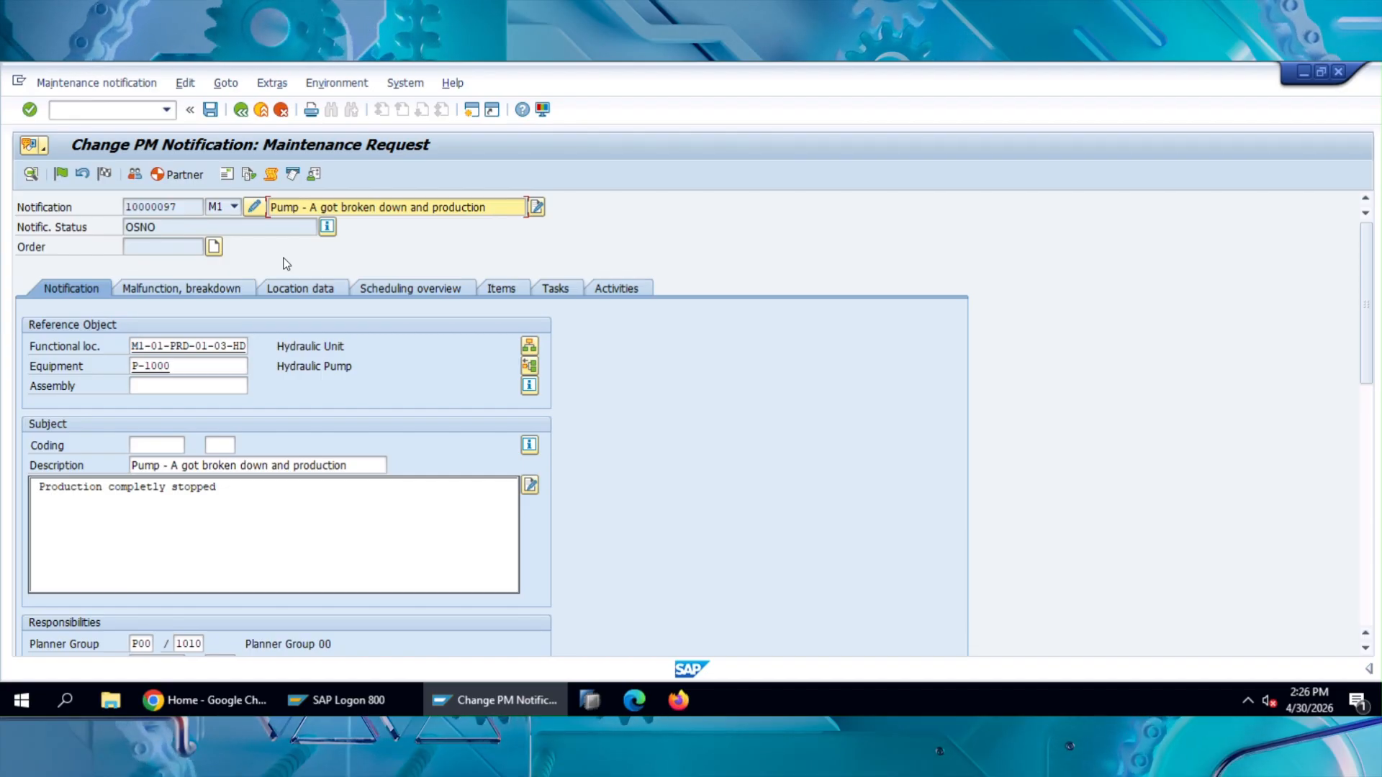
Step: Review the maintenance request's reference object, subject, responsibilities, start and end dates and item details
scroll(401, 382, "down", 3)
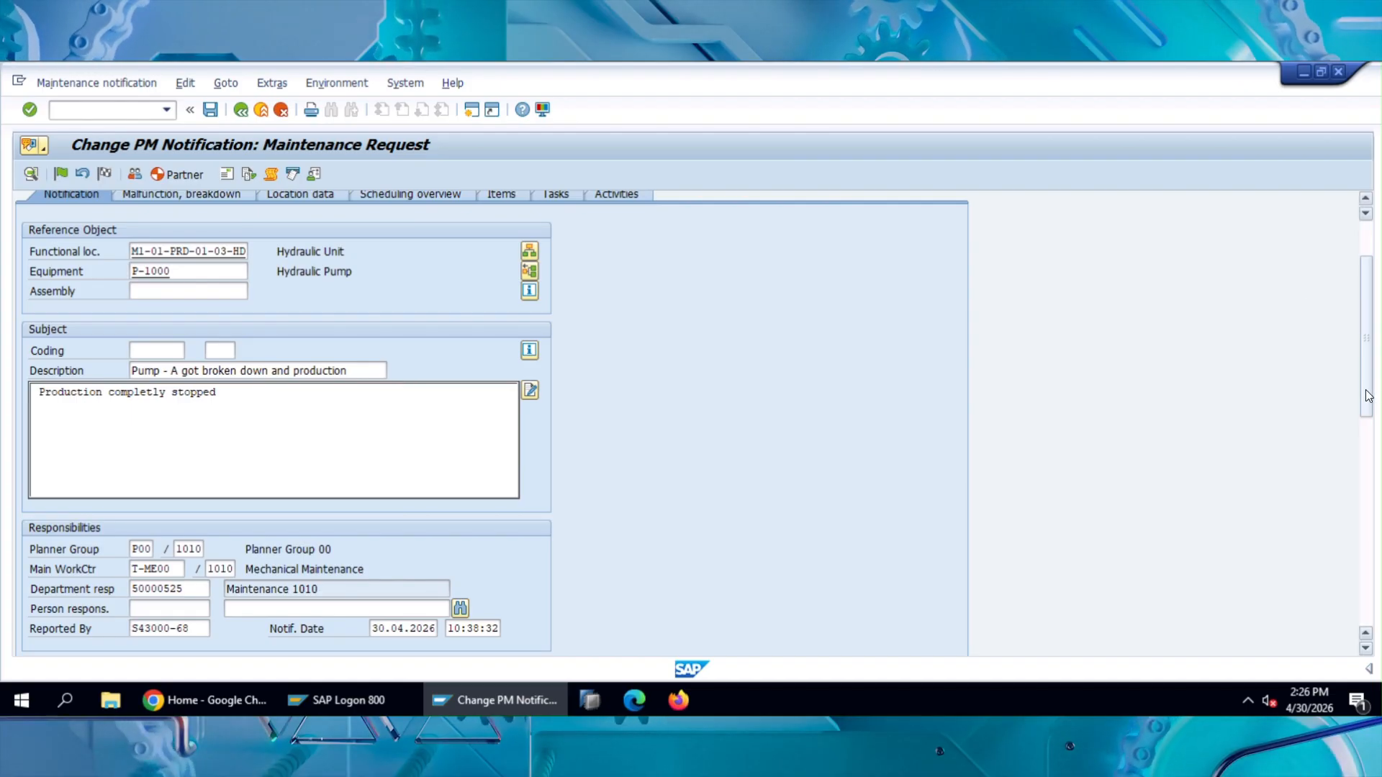
scroll(1367, 396, "down", 10)
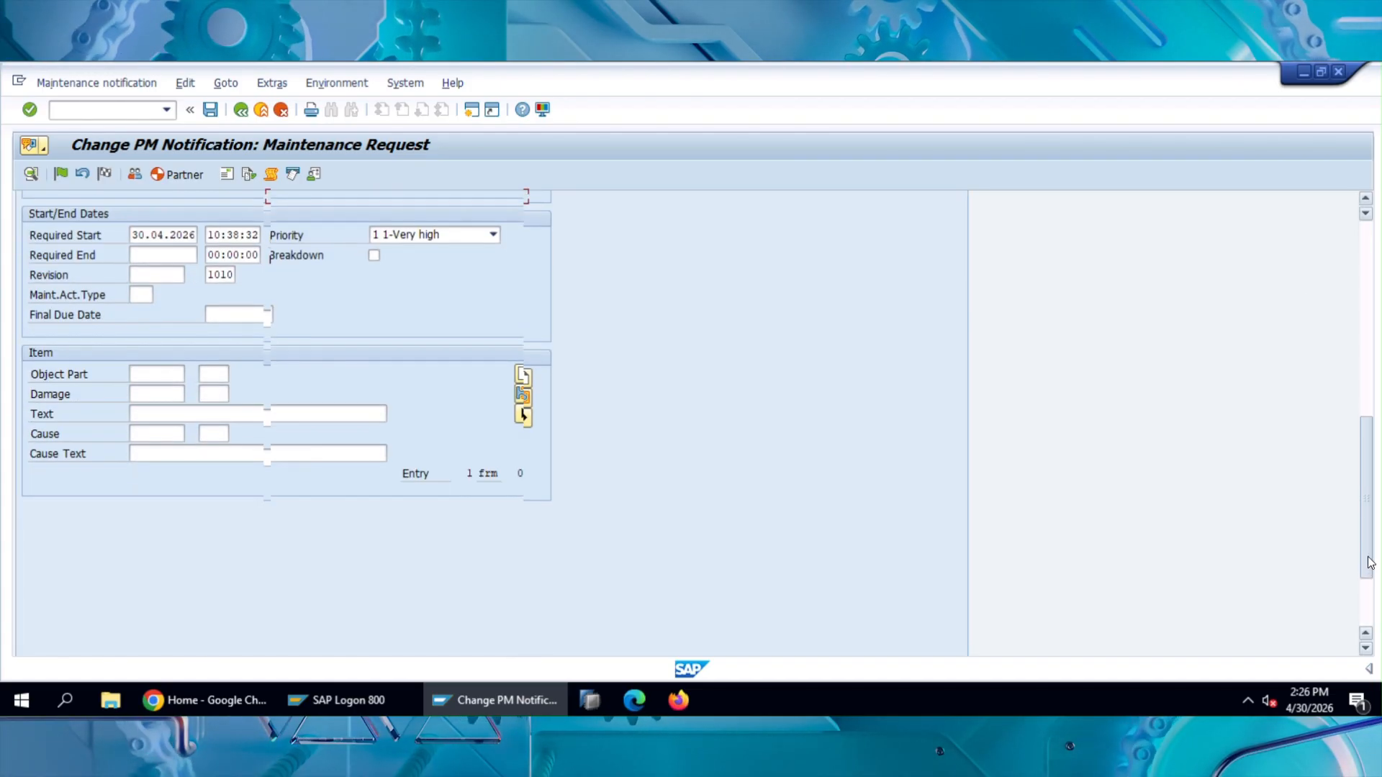
scroll(1357, 242, "up", 13)
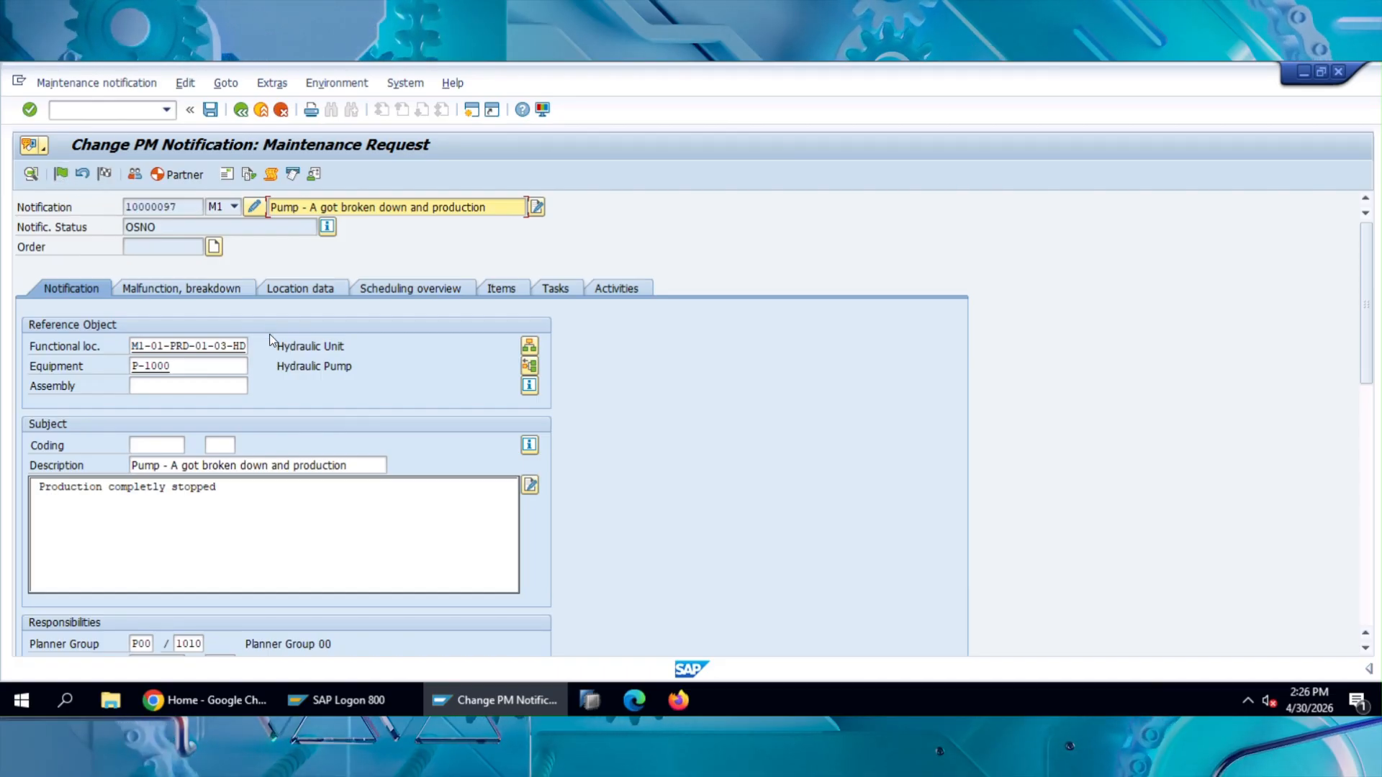
scroll(271, 394, "down", 3)
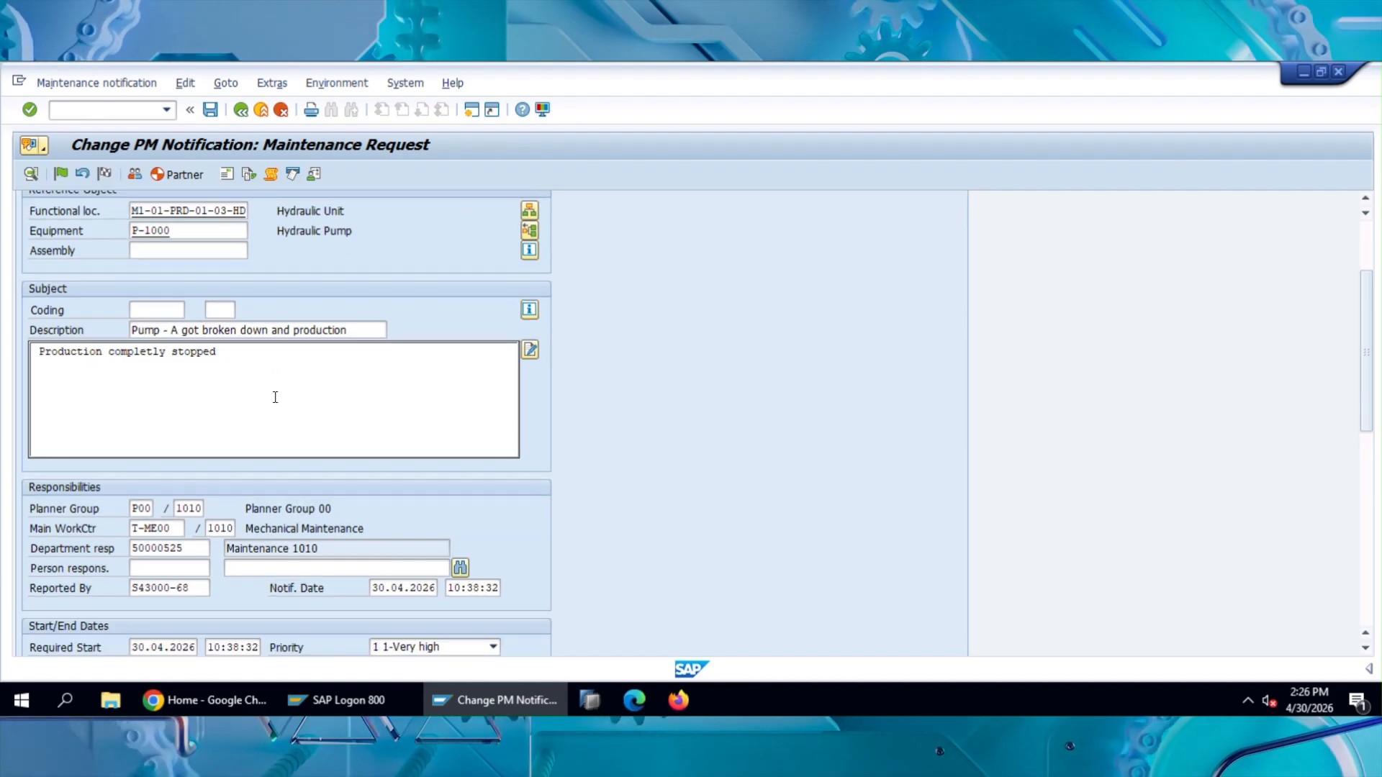
double_click(162, 549)
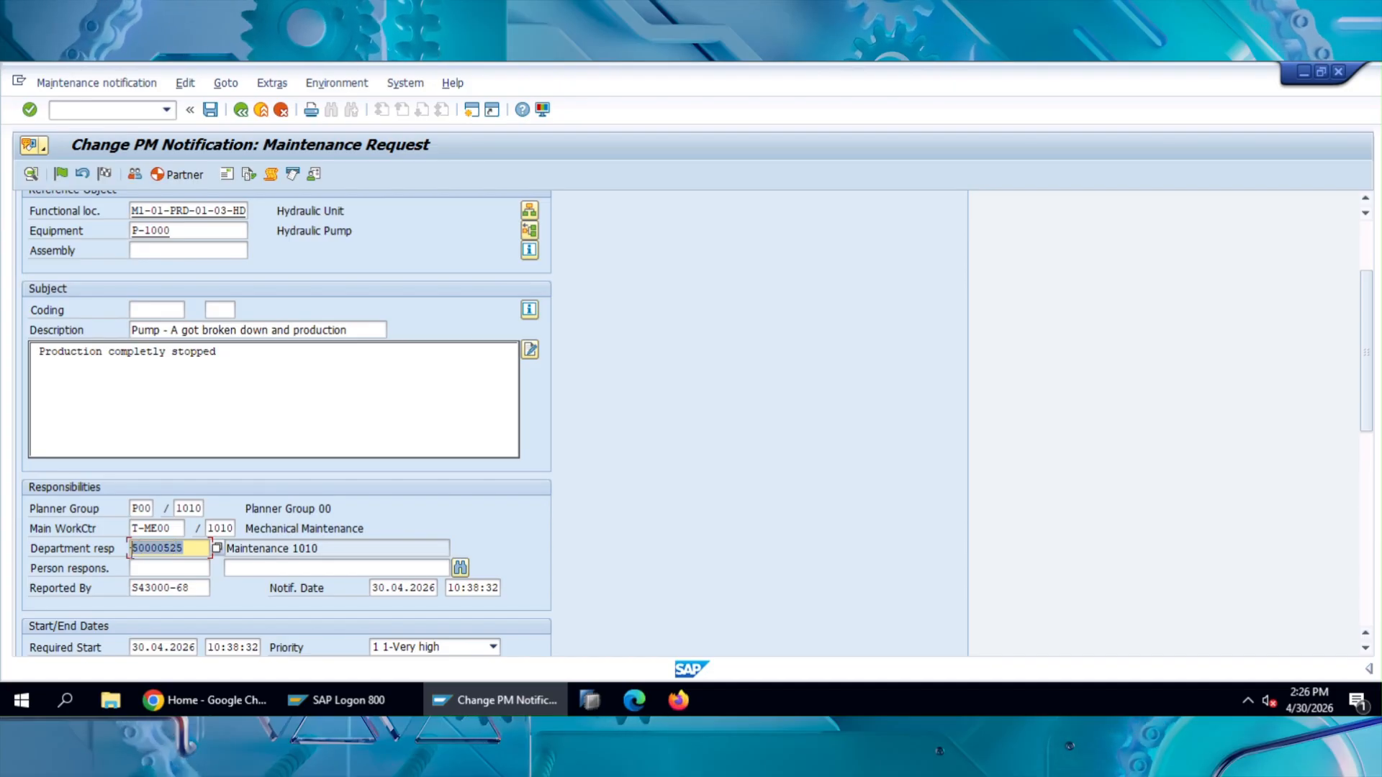
left_click(154, 569)
scroll(156, 570, "up", 3)
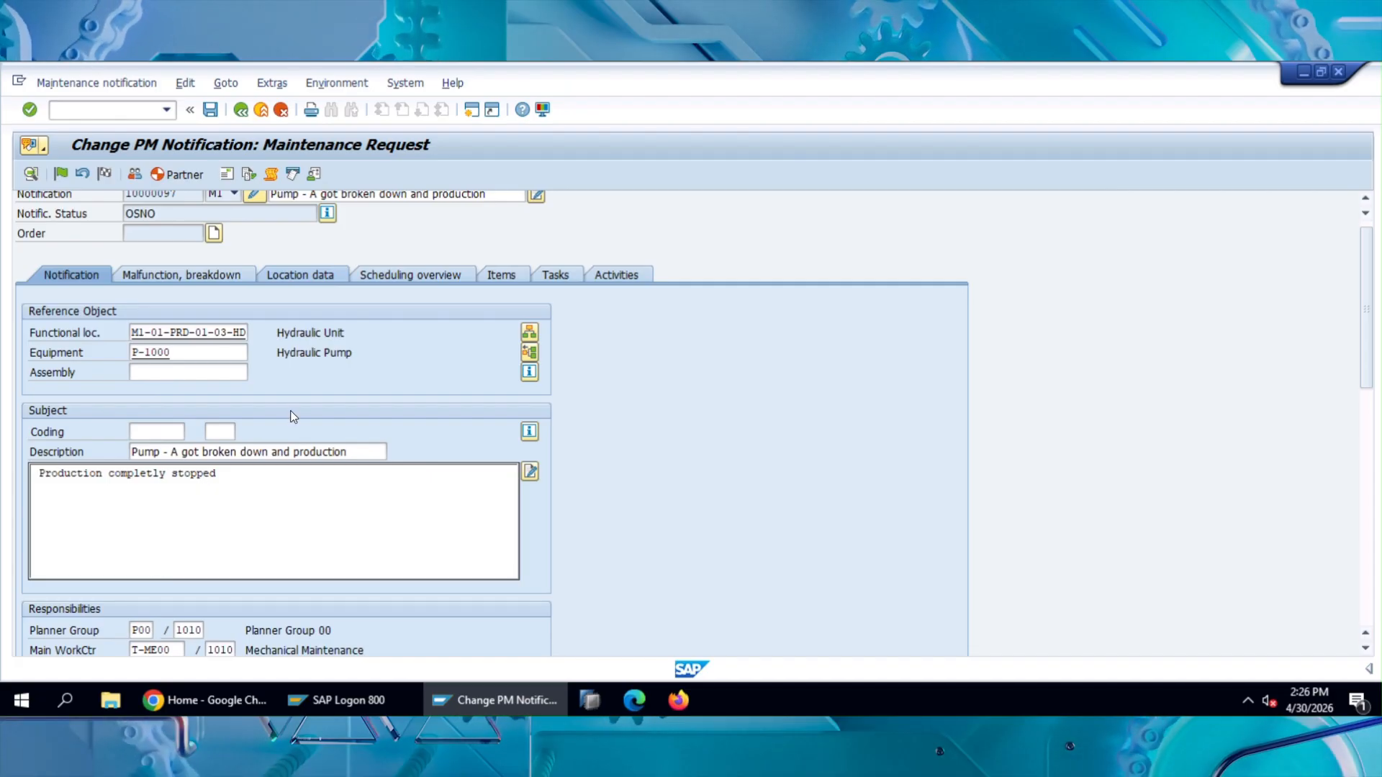
scroll(292, 415, "up", 1)
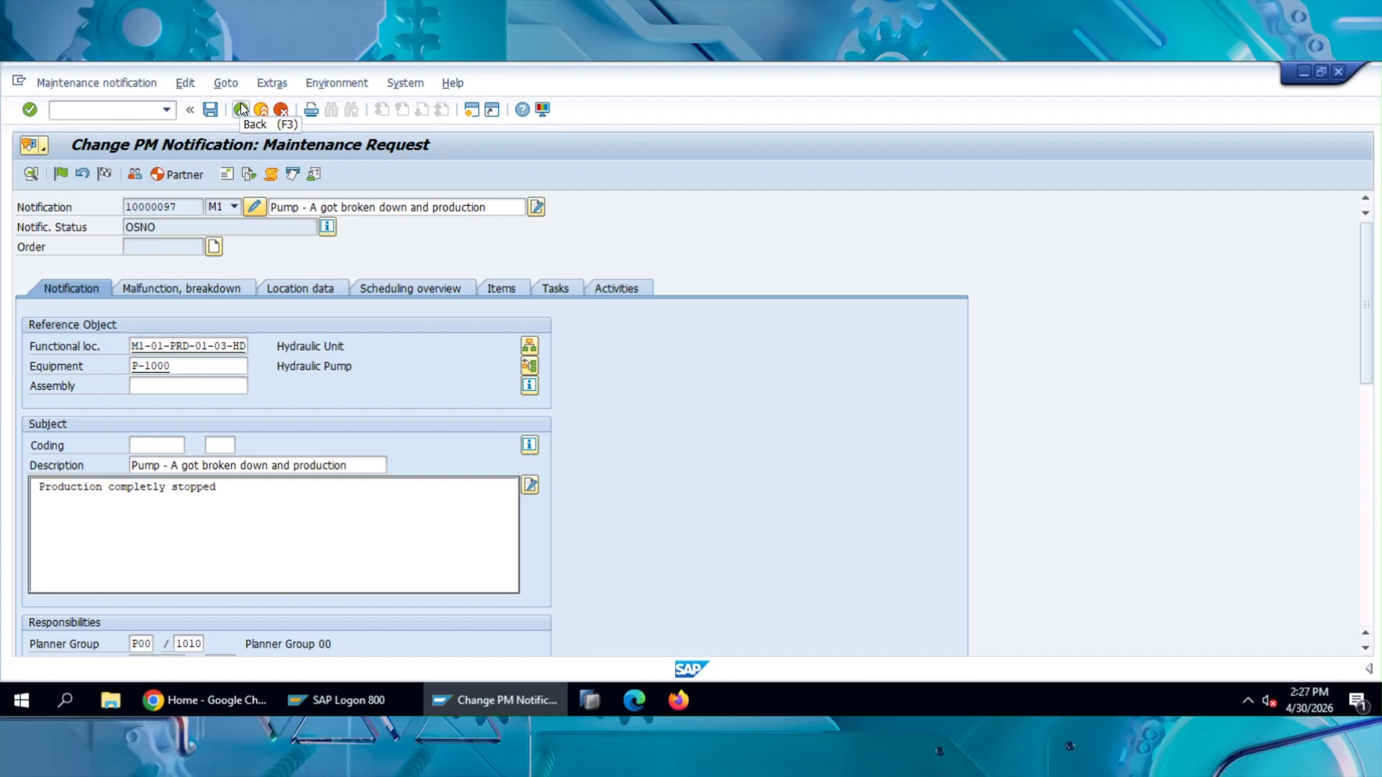
Step: Go directly to the Create Order initial screen by transaction code, and exit it without entering any order data
left_click(142, 114)
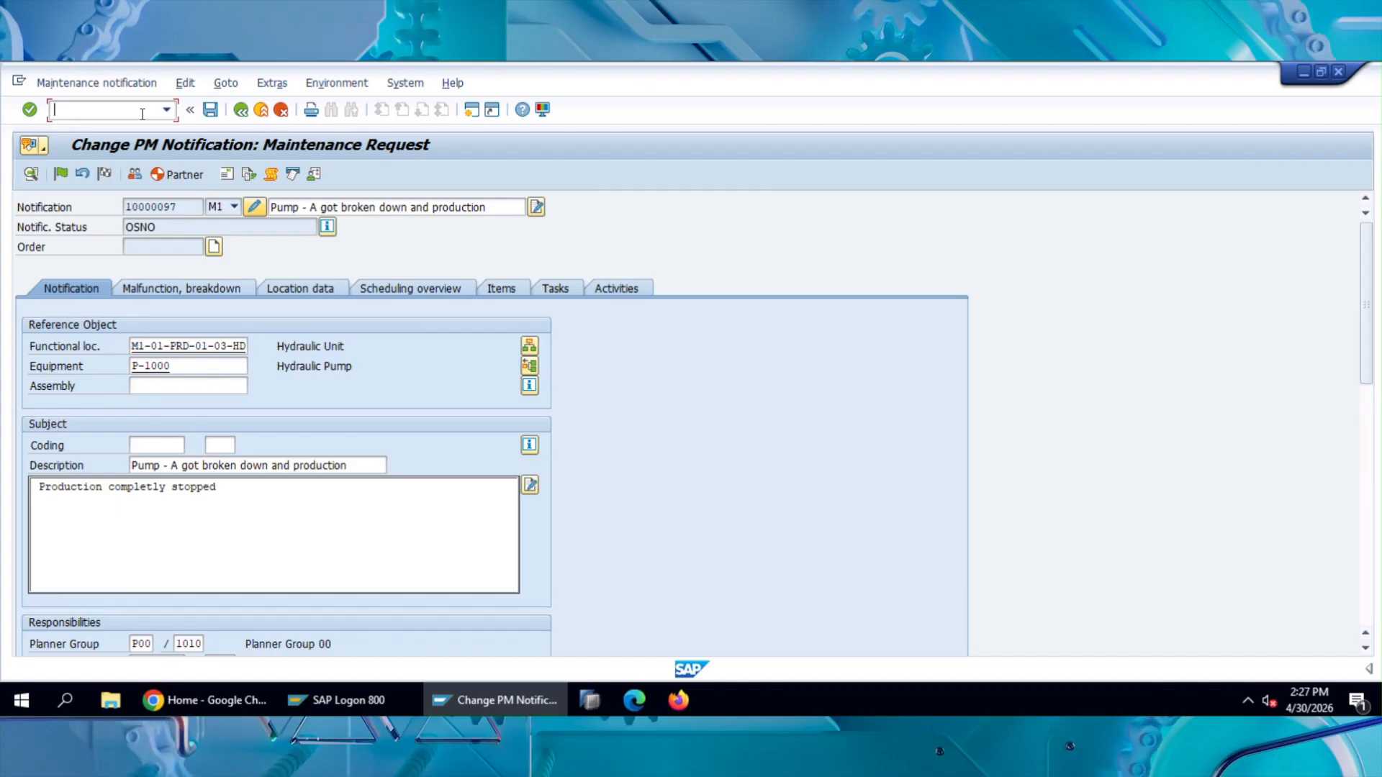
type("/niw23")
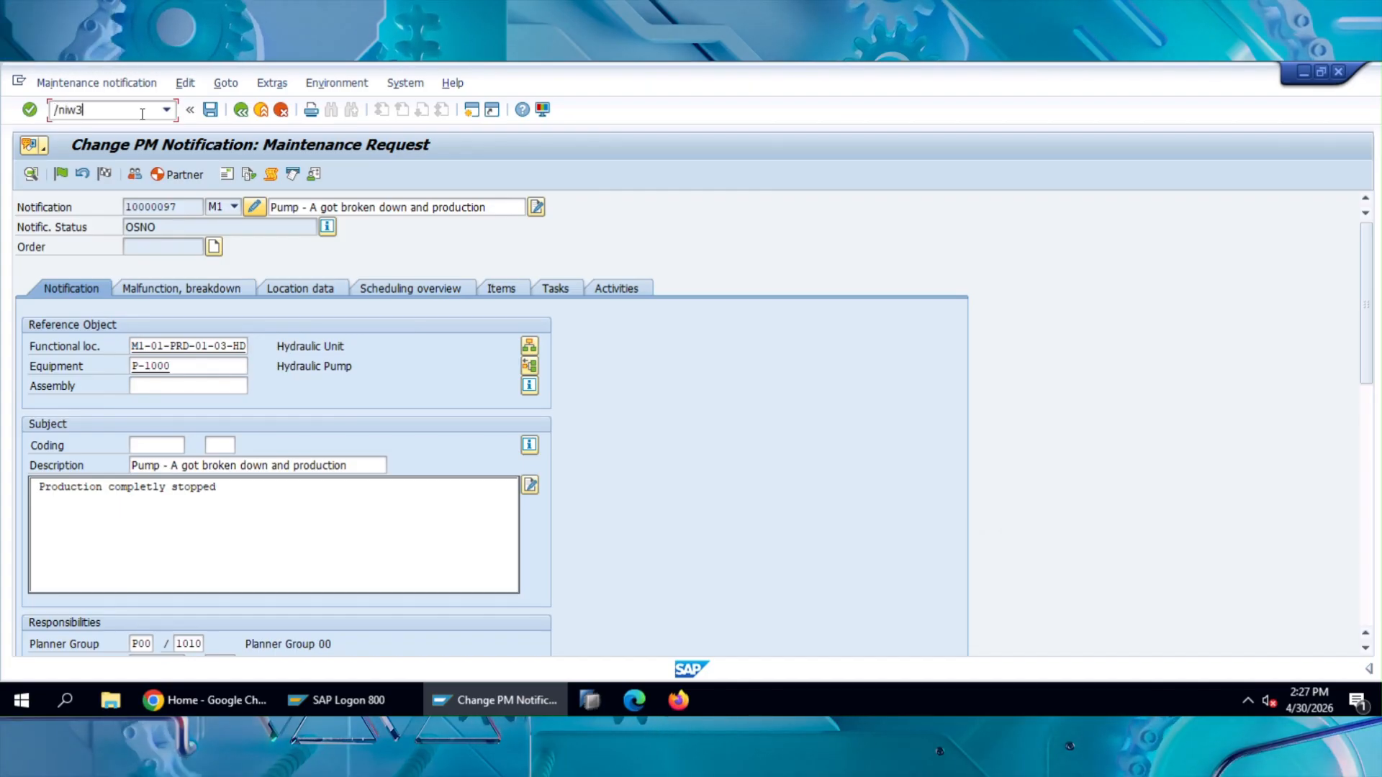
key("Return")
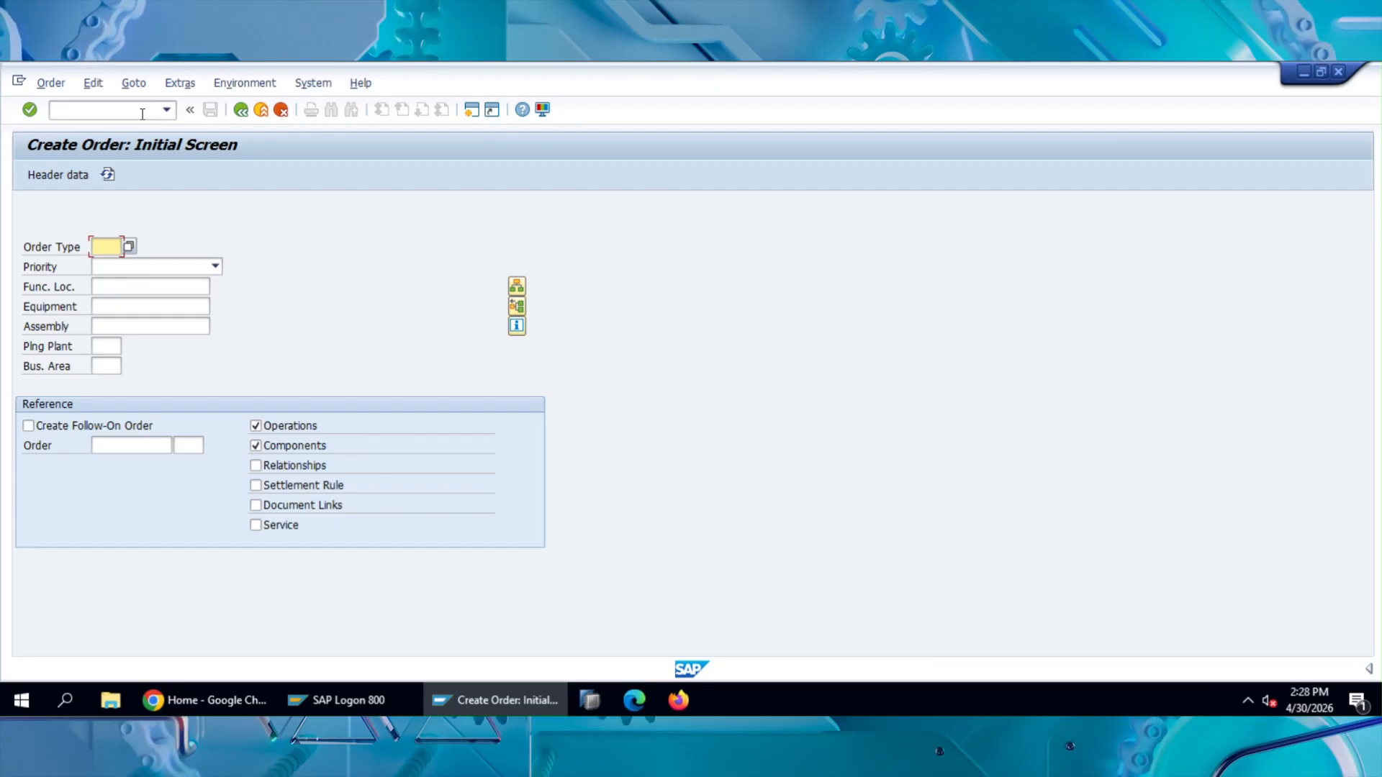
left_click(256, 111)
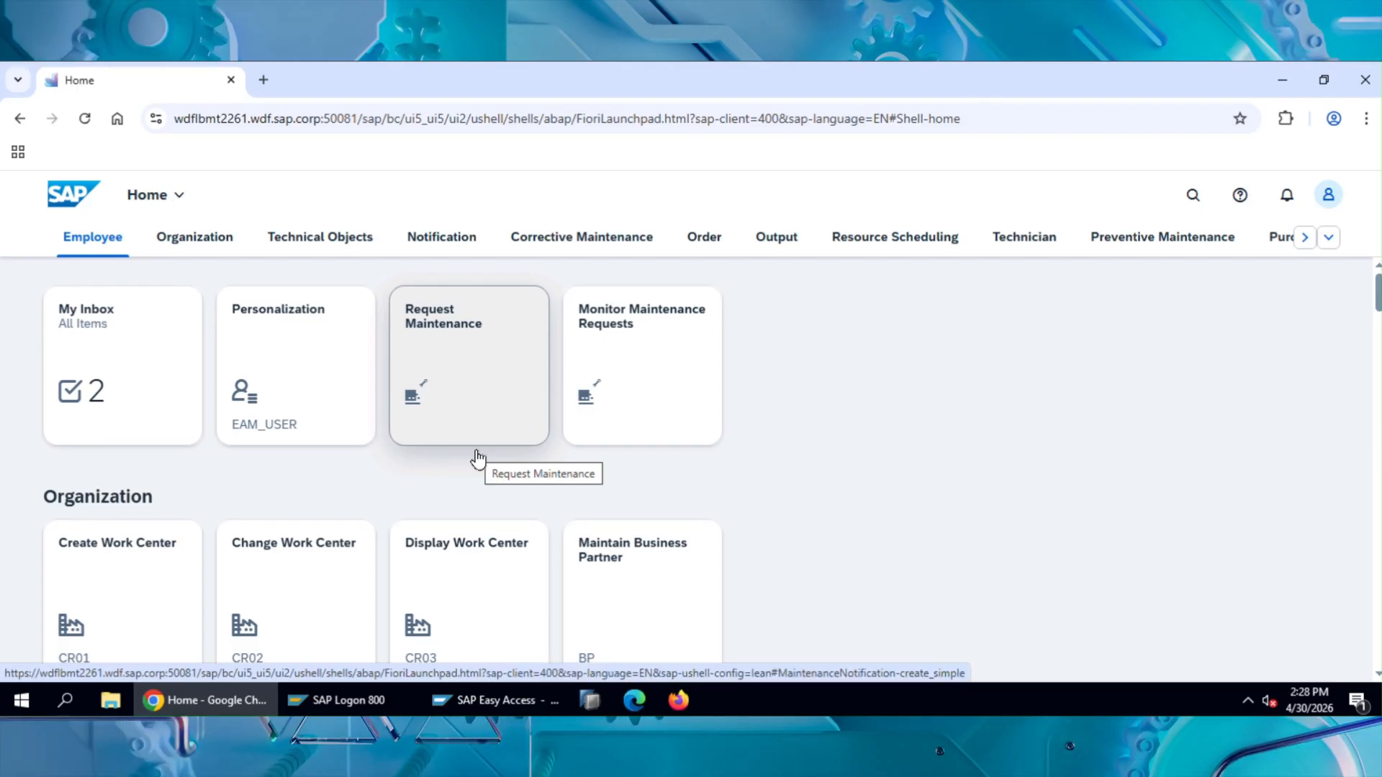
Step: Look over the notification form in the Fiori Request Maintenance app, and return to the launchpad while discarding the entries
left_click(455, 338)
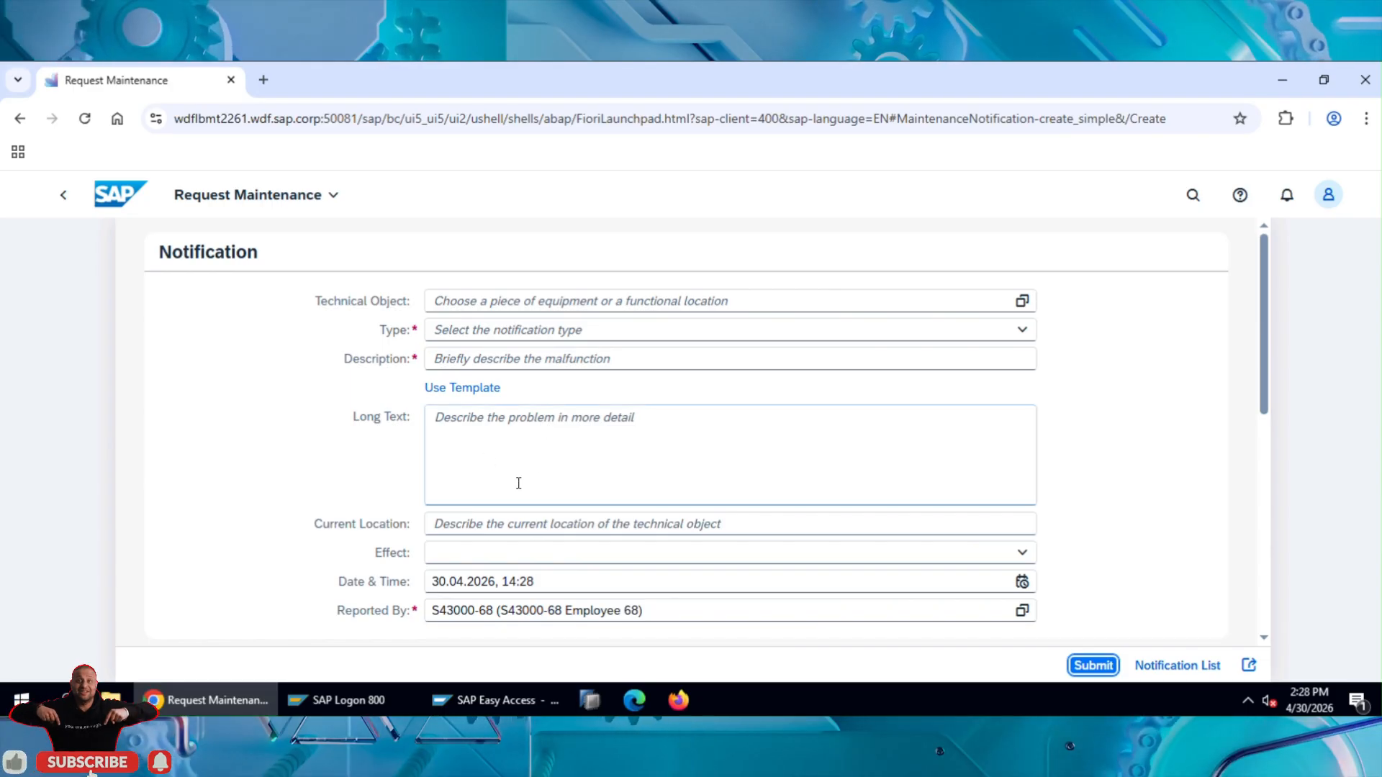
scroll(805, 438, "down", 15)
scroll(624, 519, "up", 15)
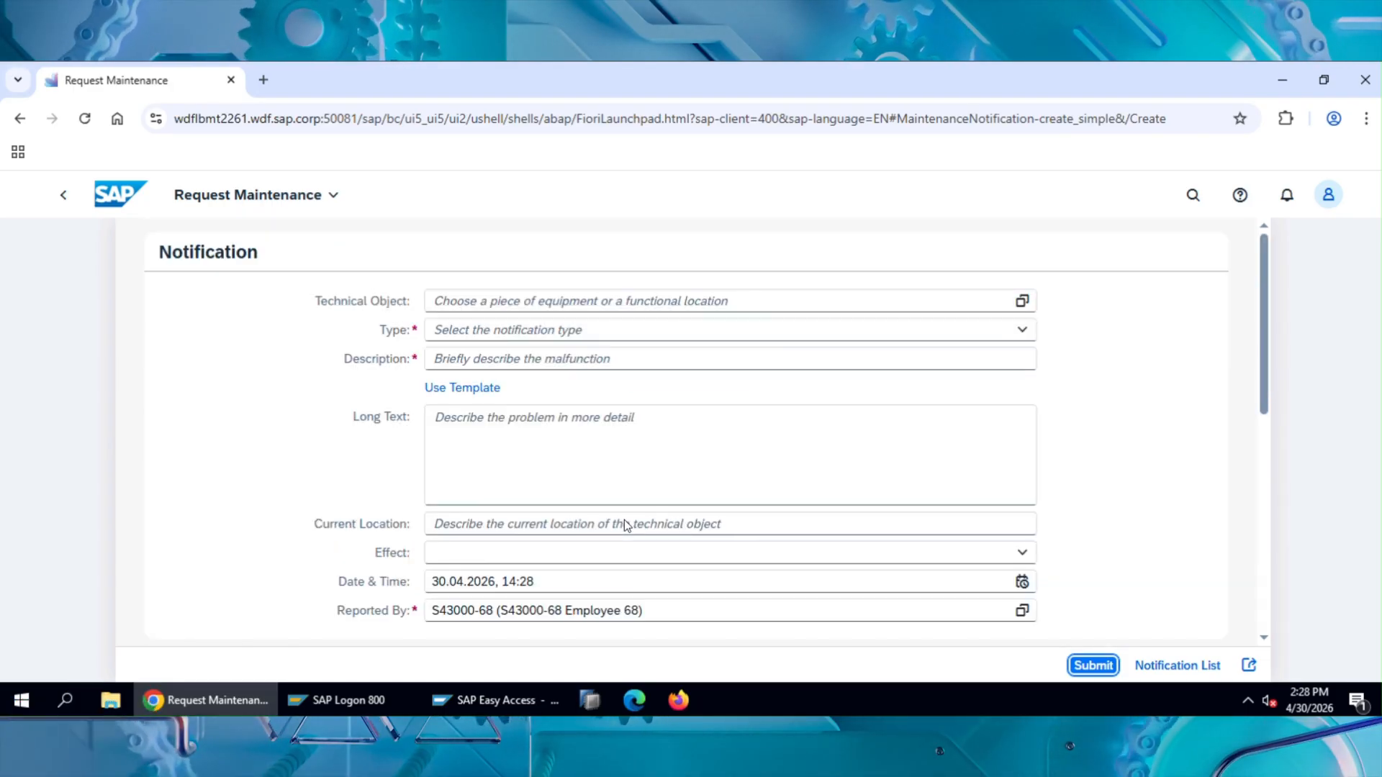
left_click(65, 196)
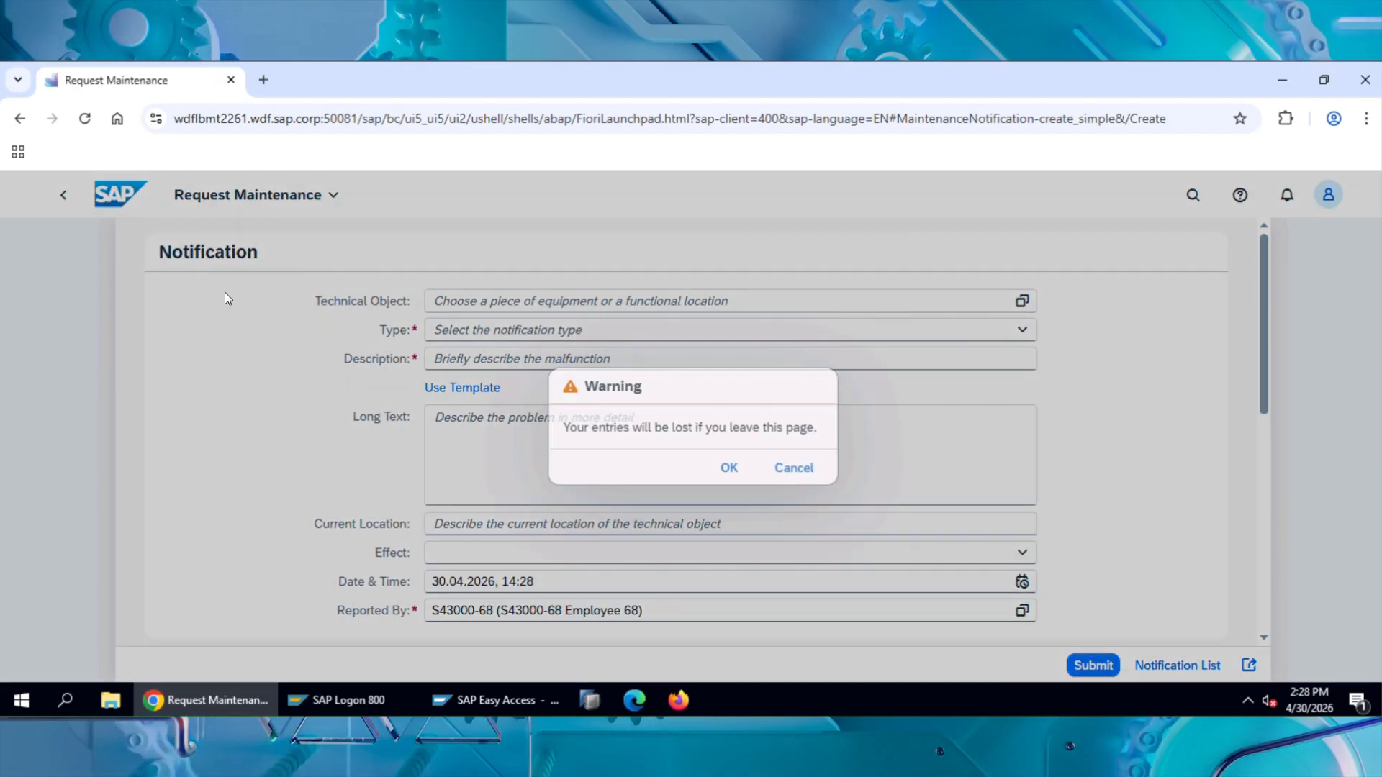
left_click(733, 475)
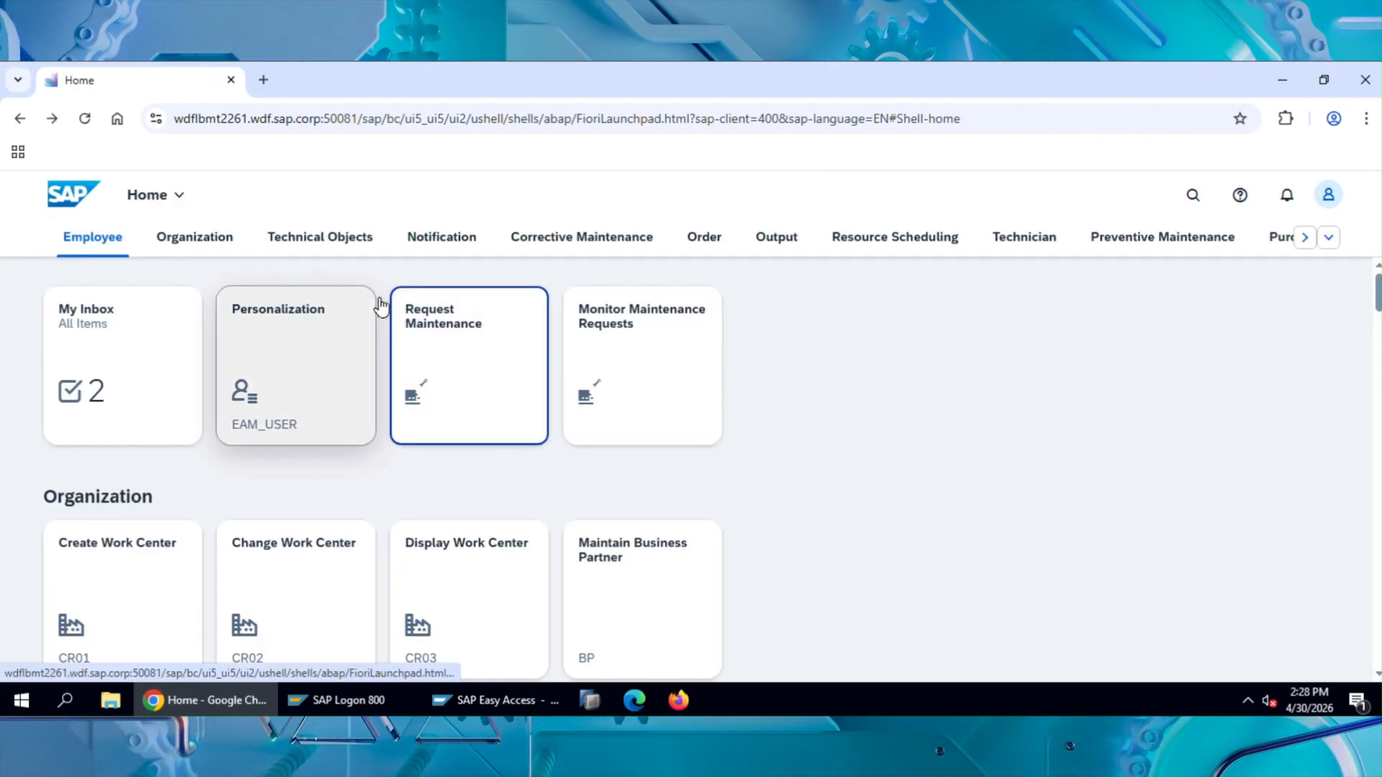
Step: Resume the saved draft in the Create Maintenance Request app from the Notification group, review its data, and discard it
left_click(432, 253)
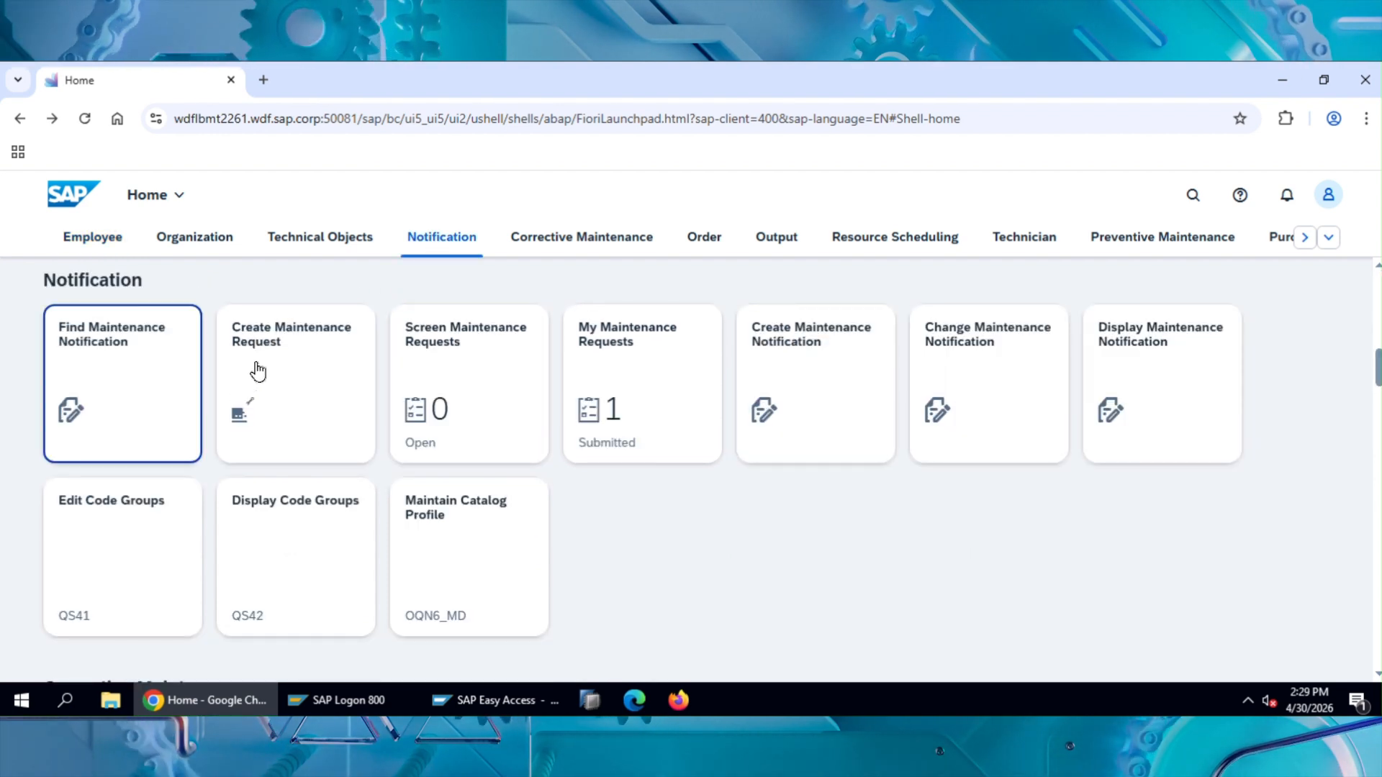
left_click(314, 402)
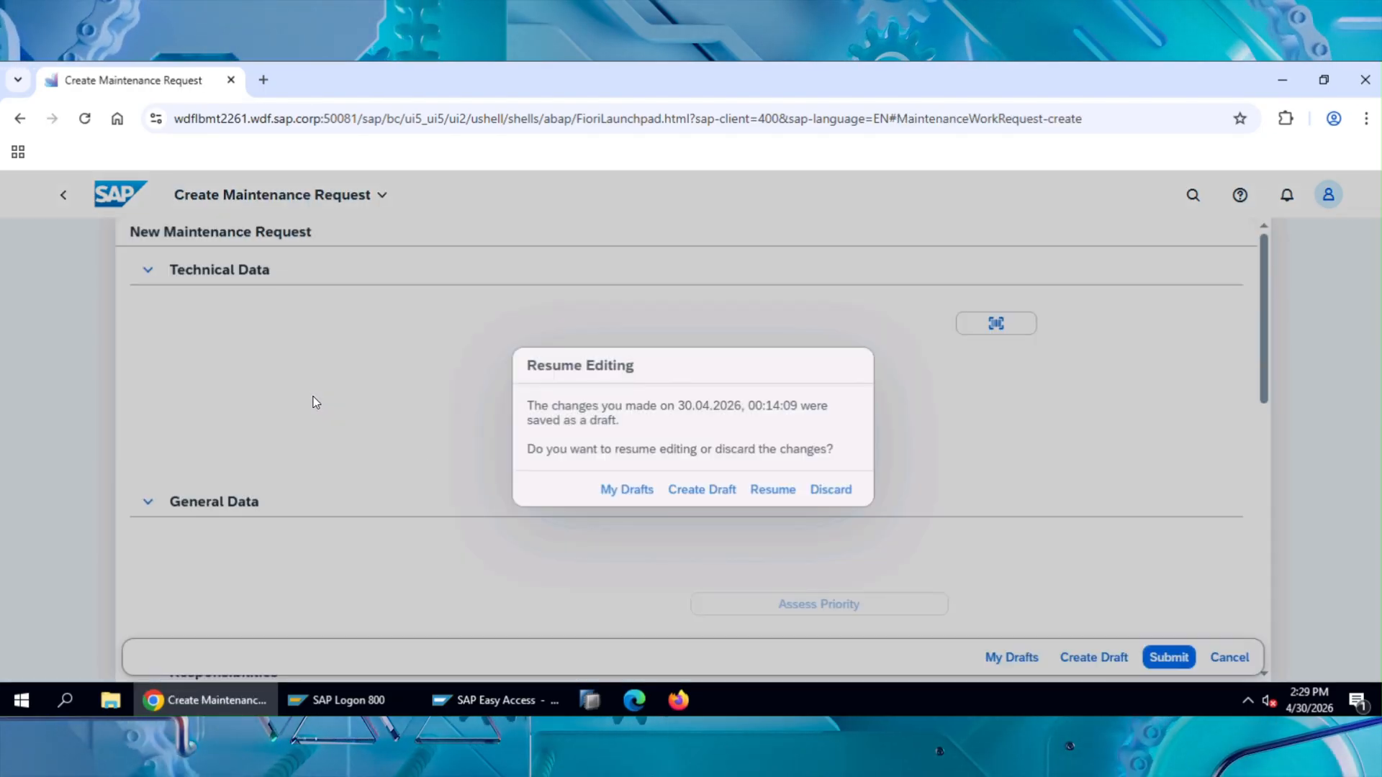
left_click(770, 497)
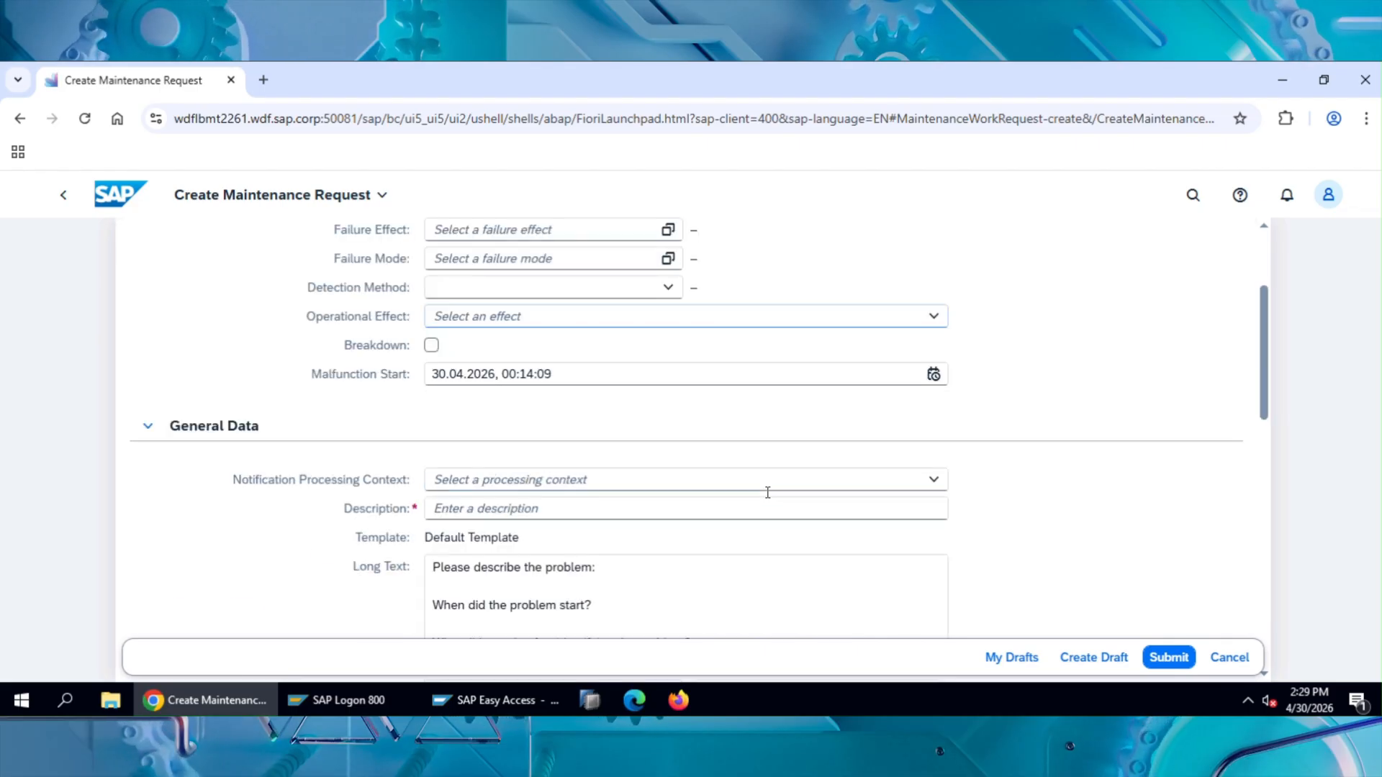
scroll(664, 430, "up", 3)
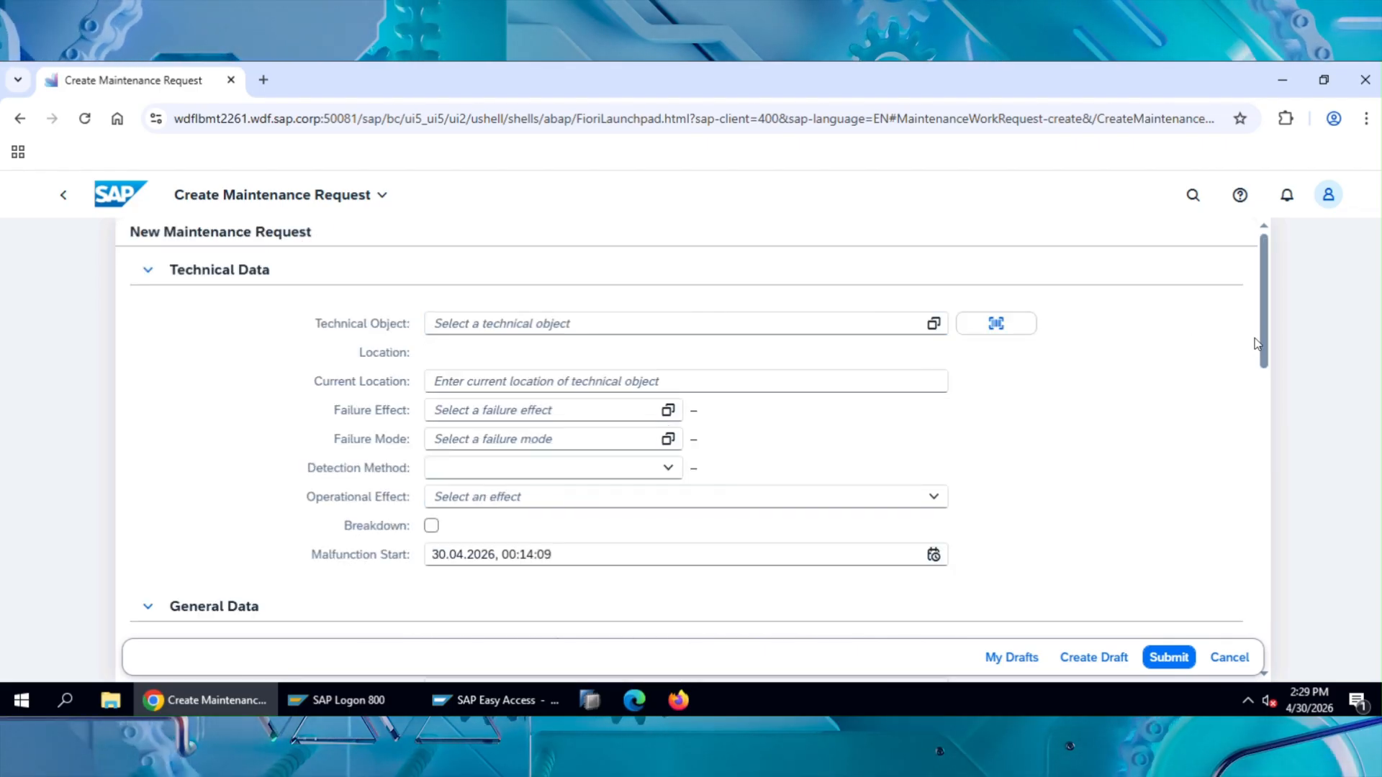
left_click_drag(1264, 366, 1272, 269)
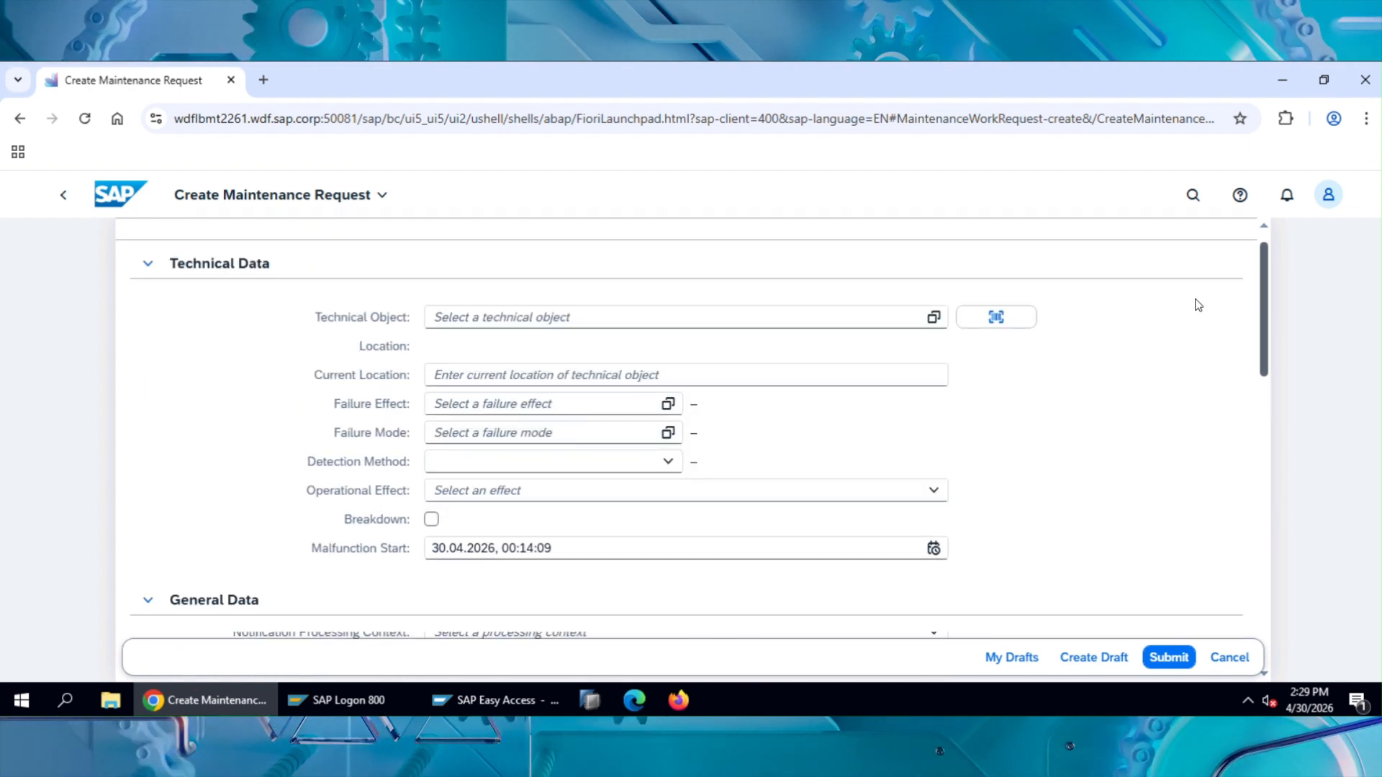
scroll(815, 468, "up", 1)
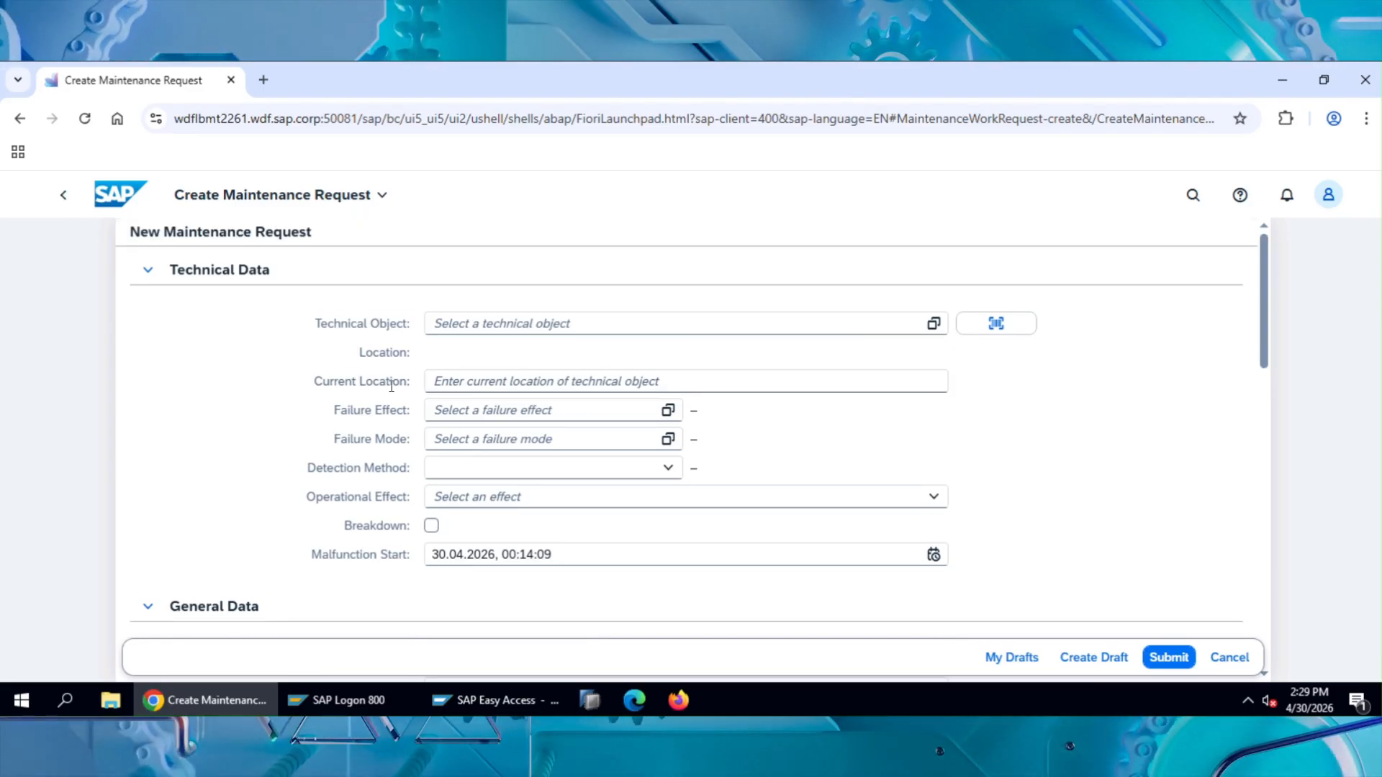
left_click(1224, 664)
left_click(1216, 610)
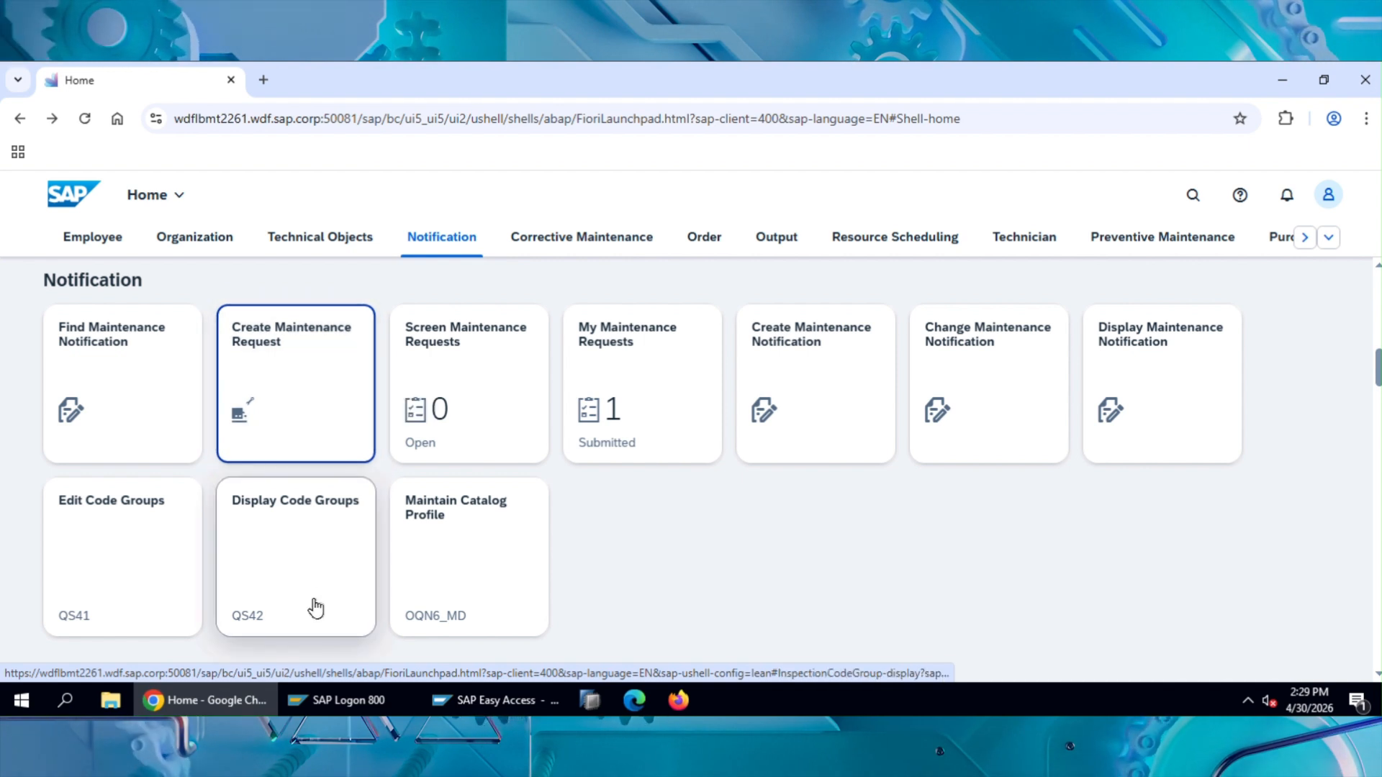
Step: Start a new request in Create Maintenance Request and examine the app's About details, including its title, ID and system product versions
left_click(316, 397)
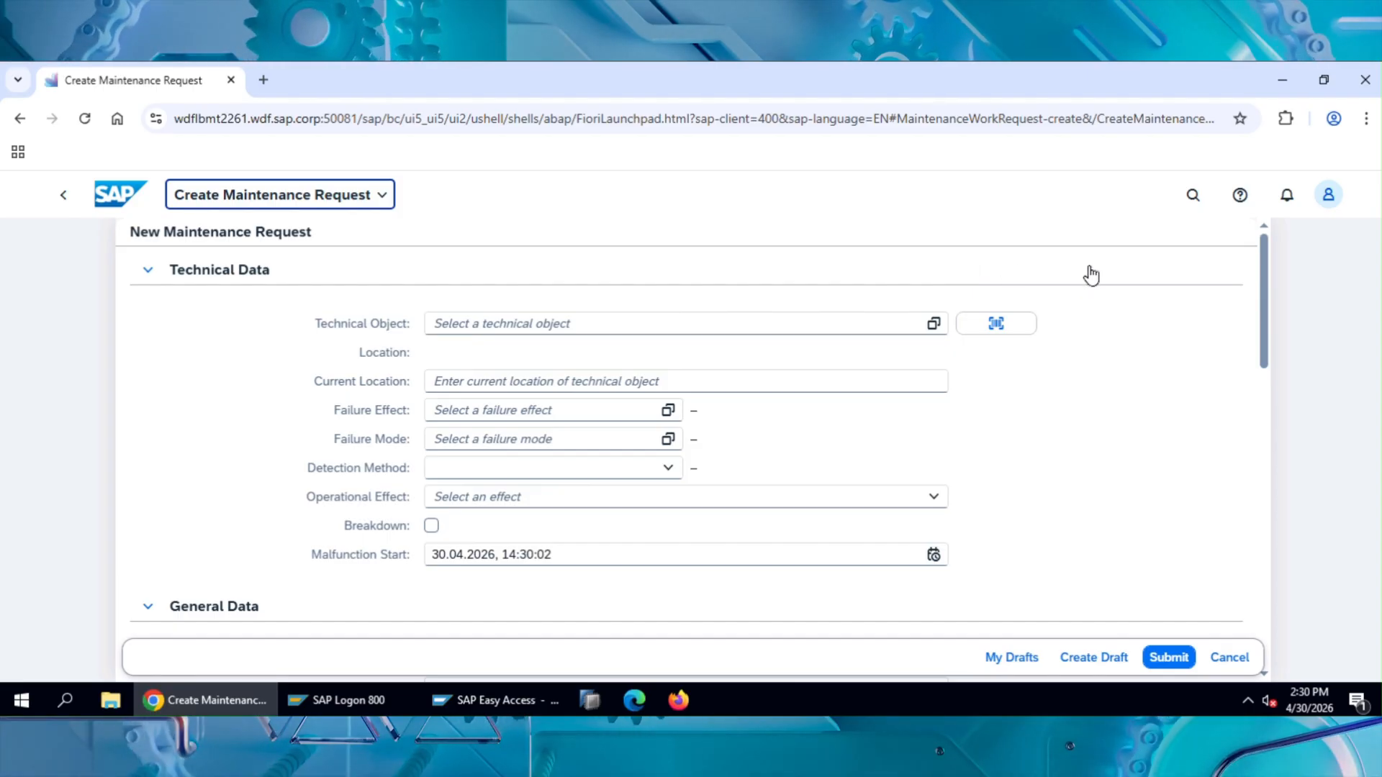
left_click(1328, 195)
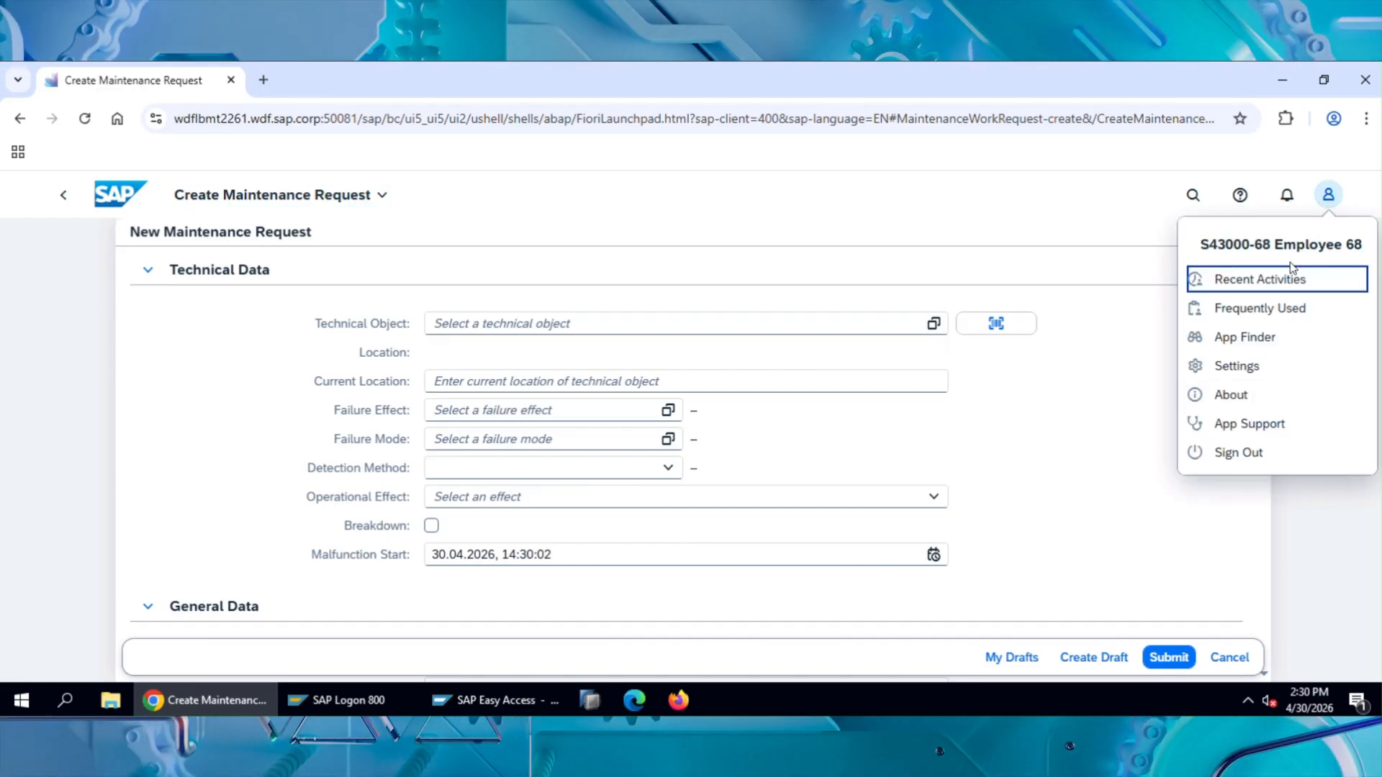
left_click(1236, 397)
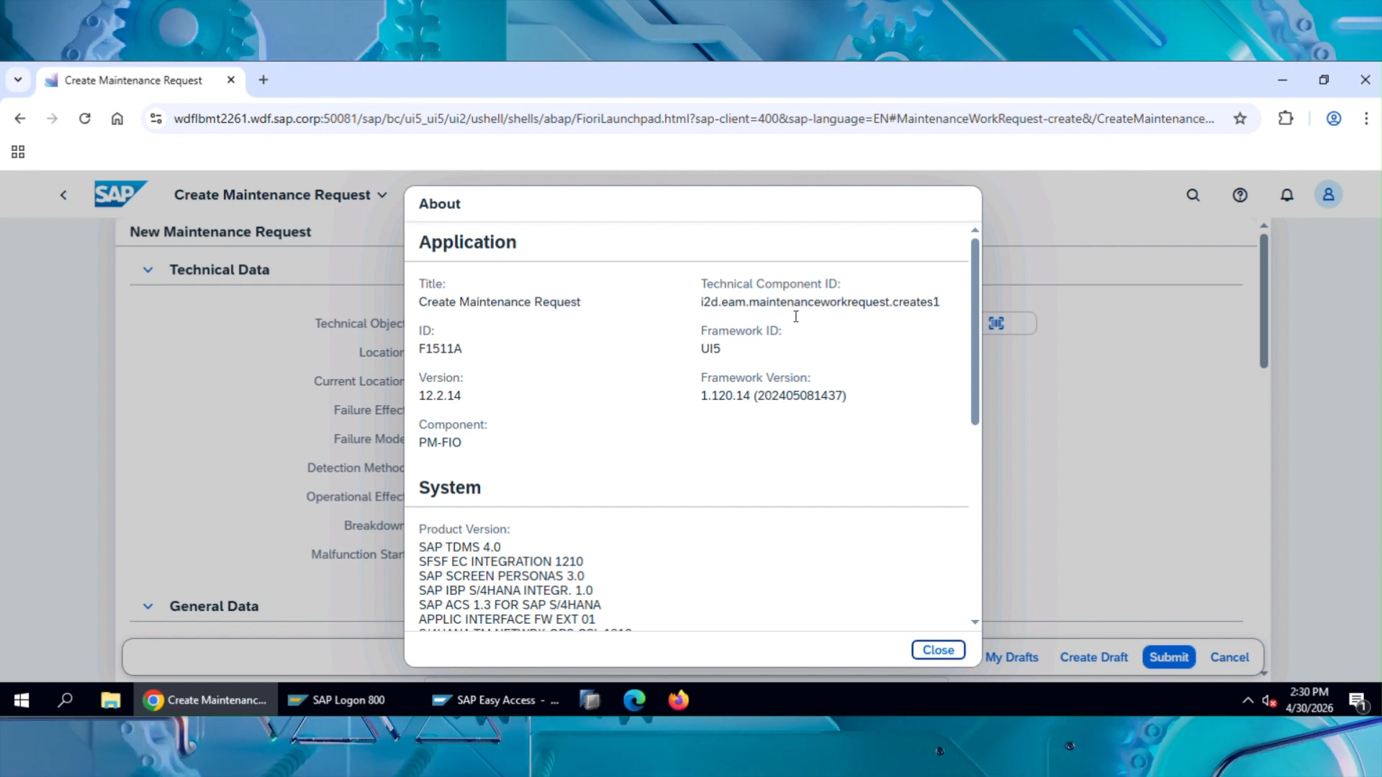
scroll(544, 388, "down", 3)
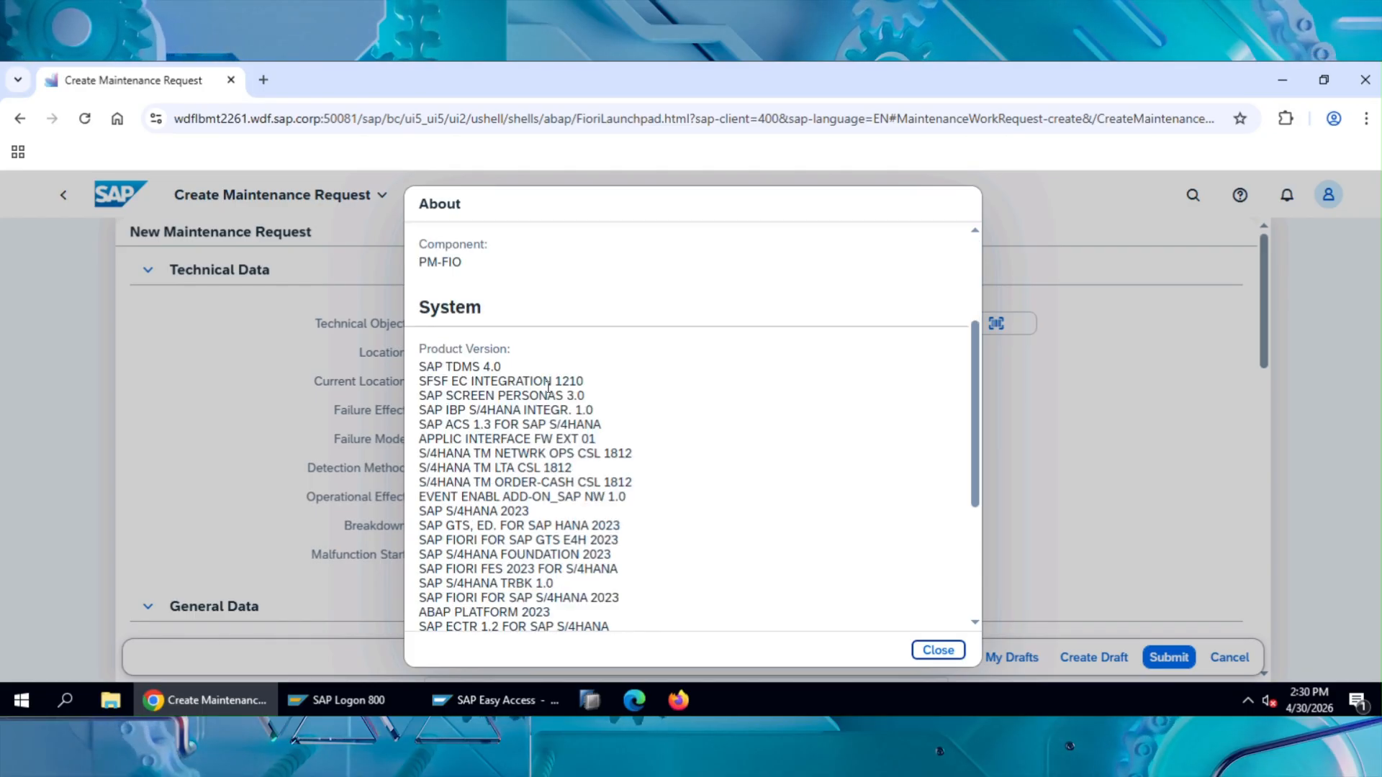
scroll(548, 388, "up", 3)
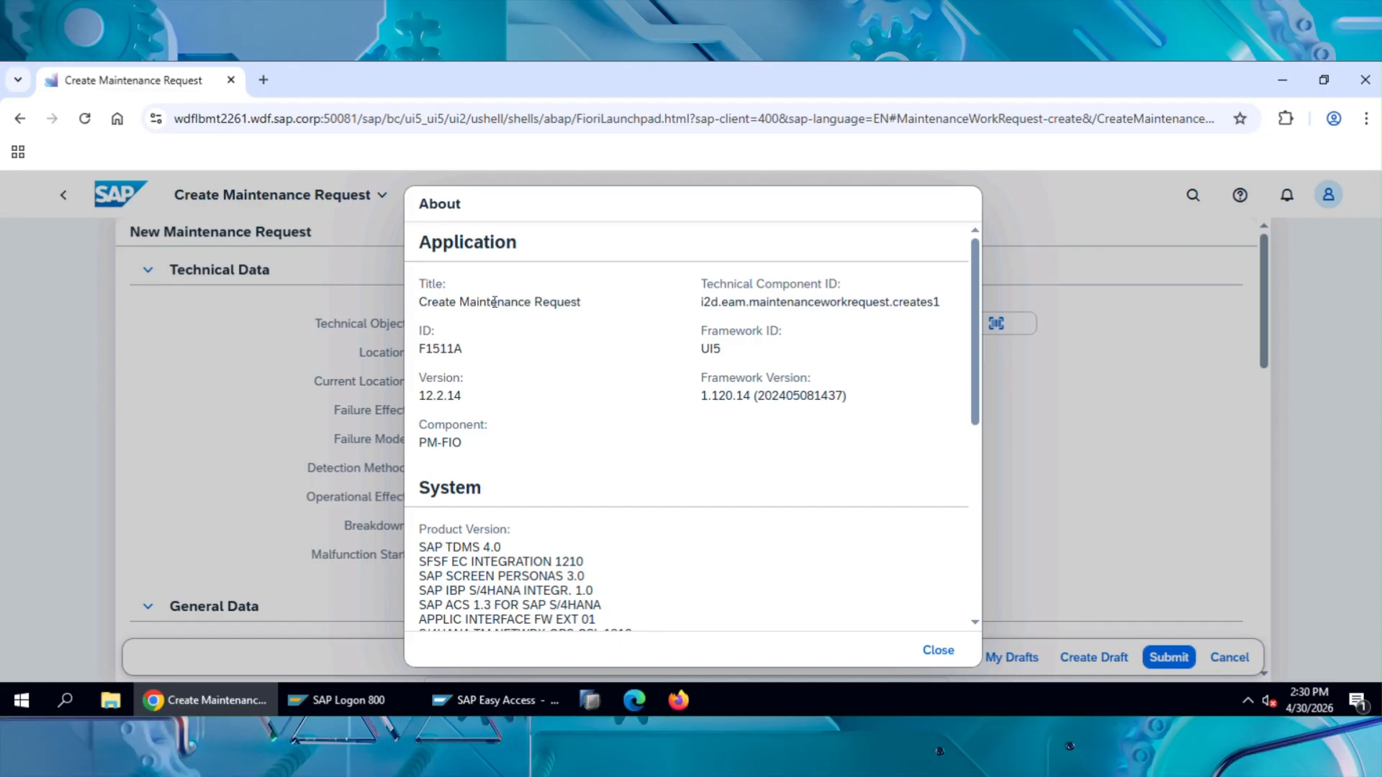
left_click_drag(420, 303, 586, 307)
left_click(421, 348)
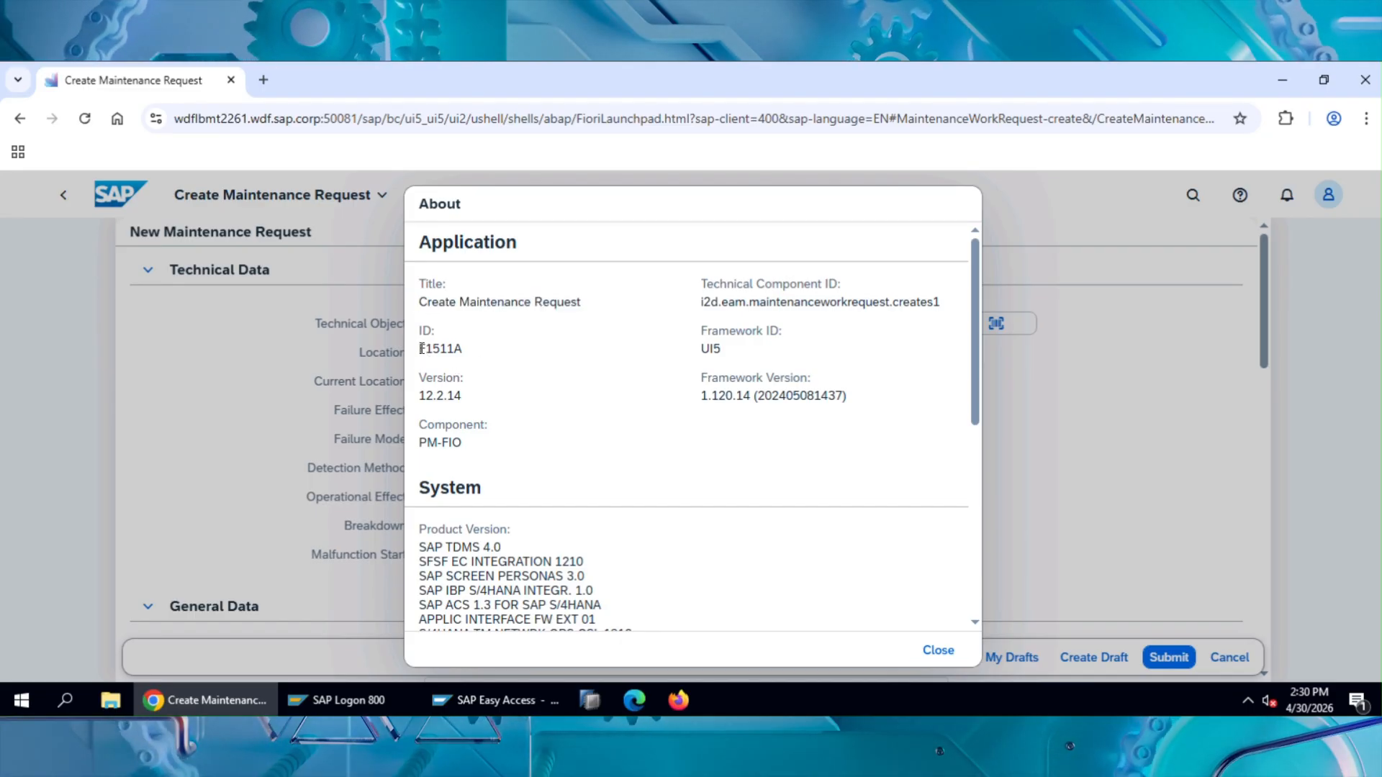
left_click_drag(421, 348, 464, 348)
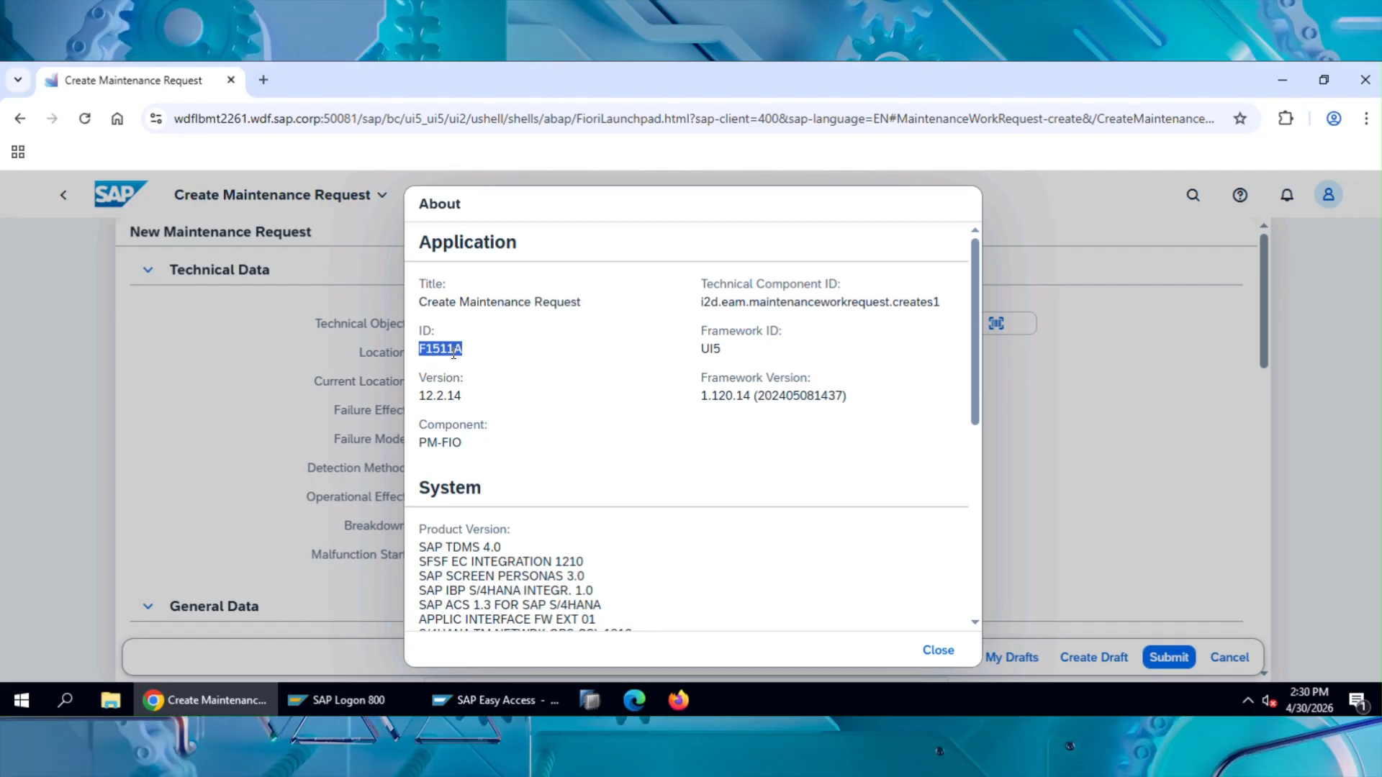
left_click(940, 658)
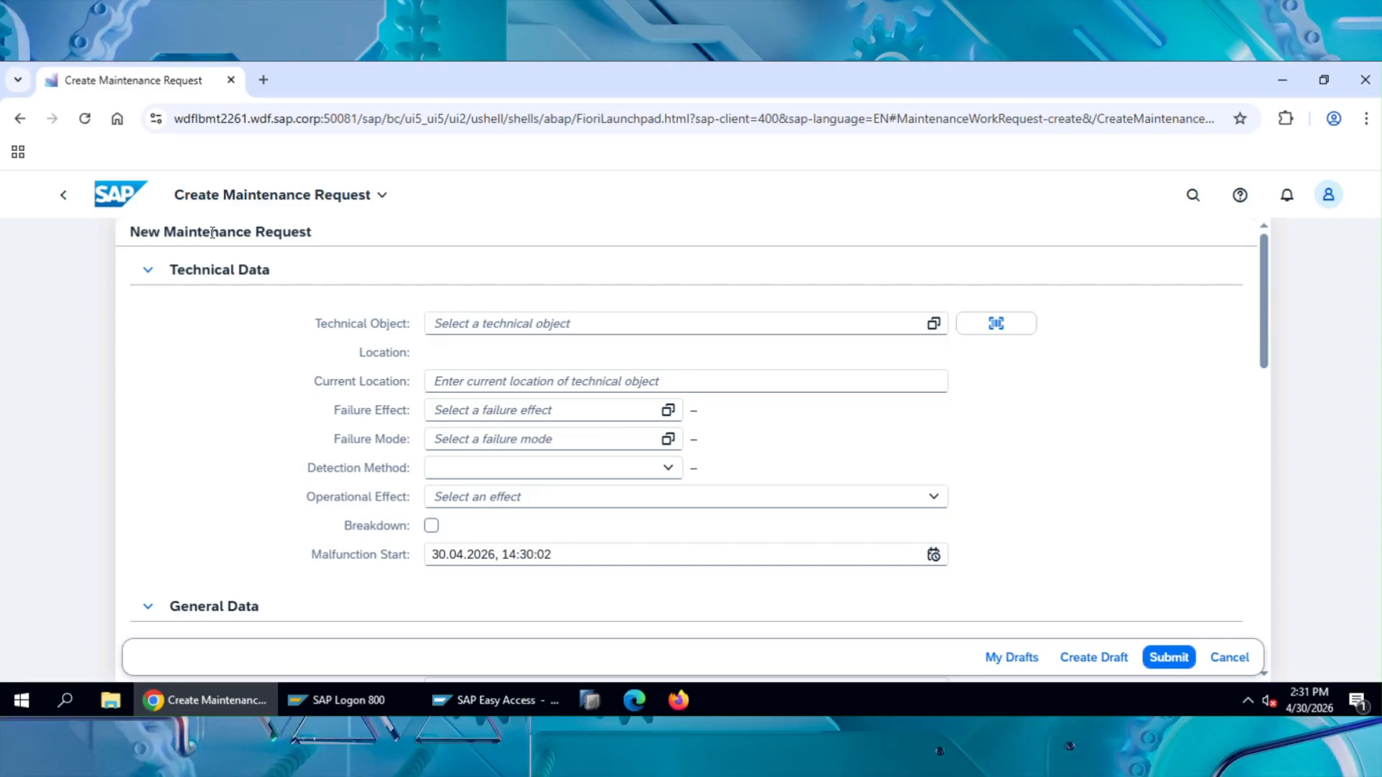
Step: Return to the launchpad home page and browse the Order, Output and Technical Objects app groups
left_click(66, 200)
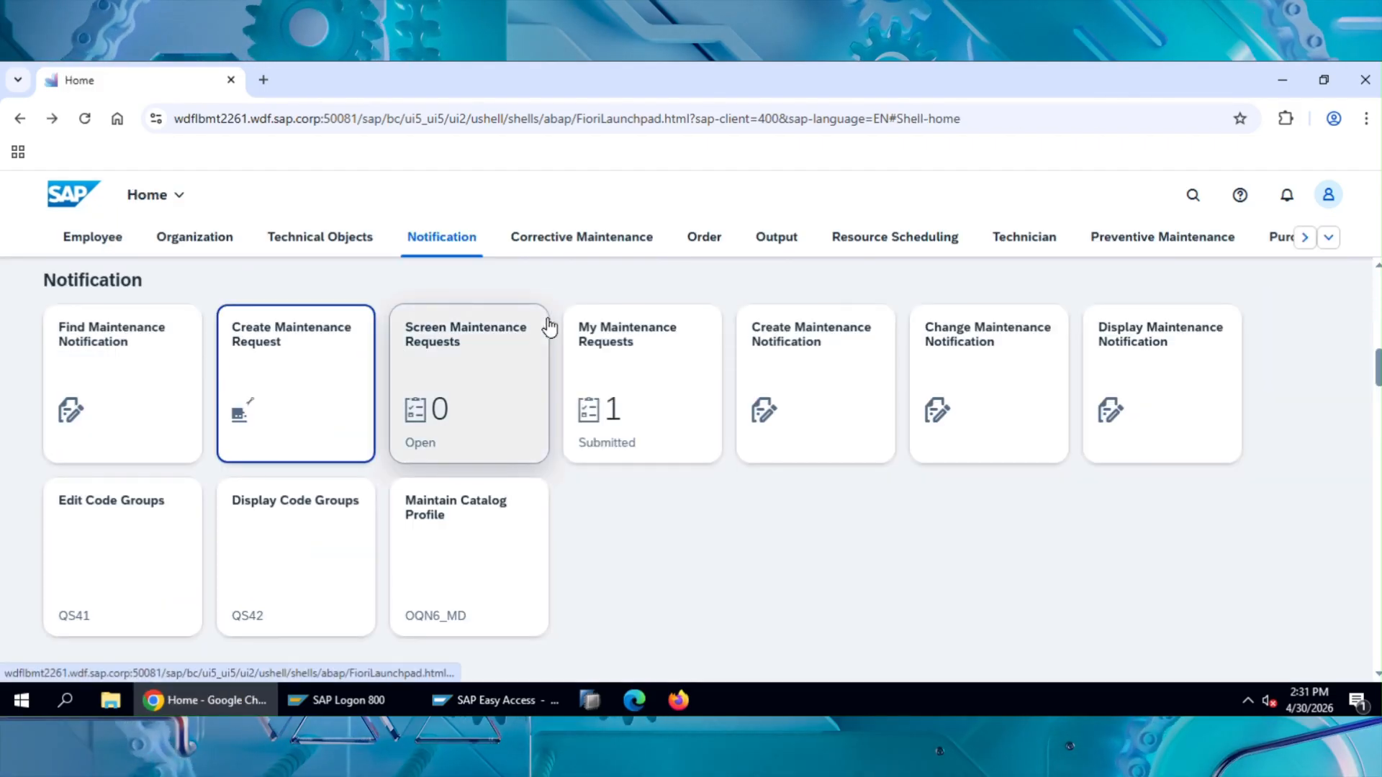
scroll(634, 461, "down", 15)
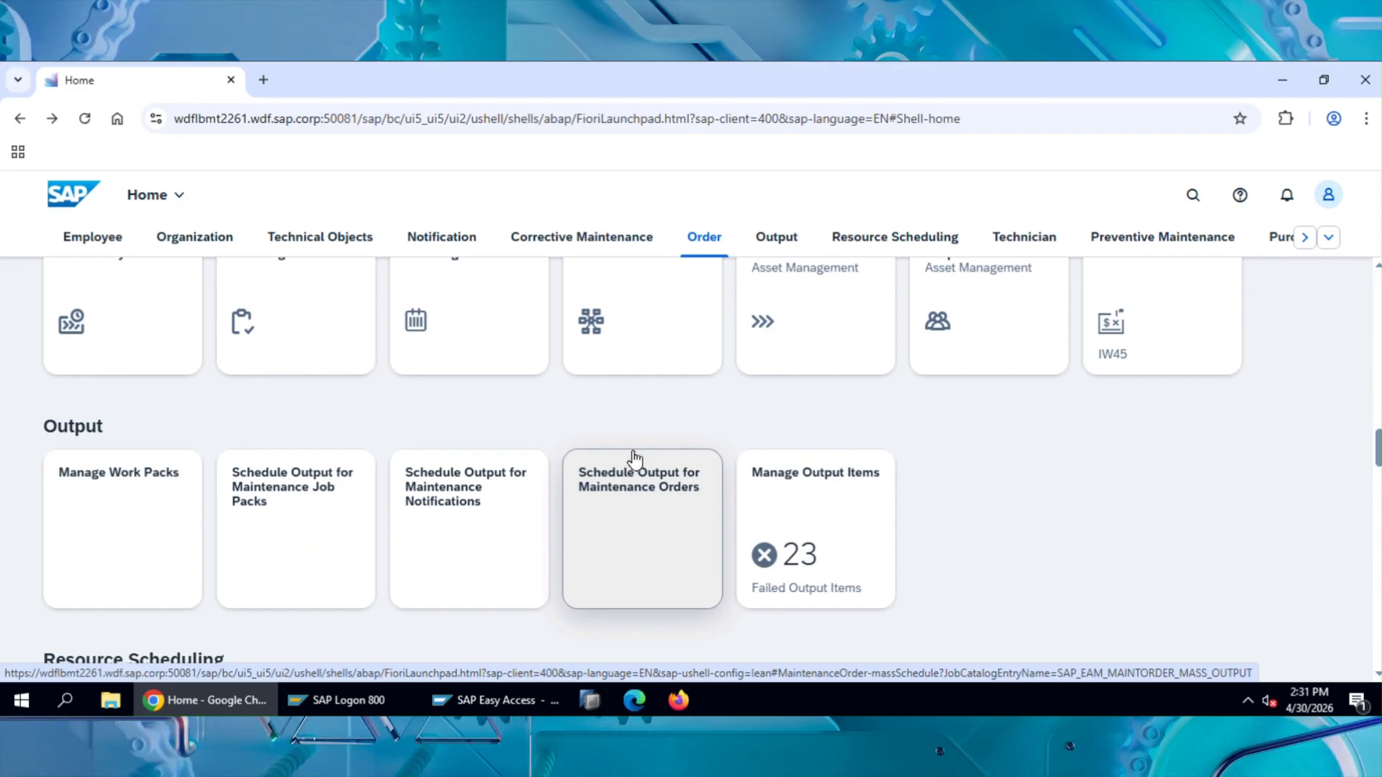
scroll(633, 459, "up", 2)
scroll(634, 459, "up", 20)
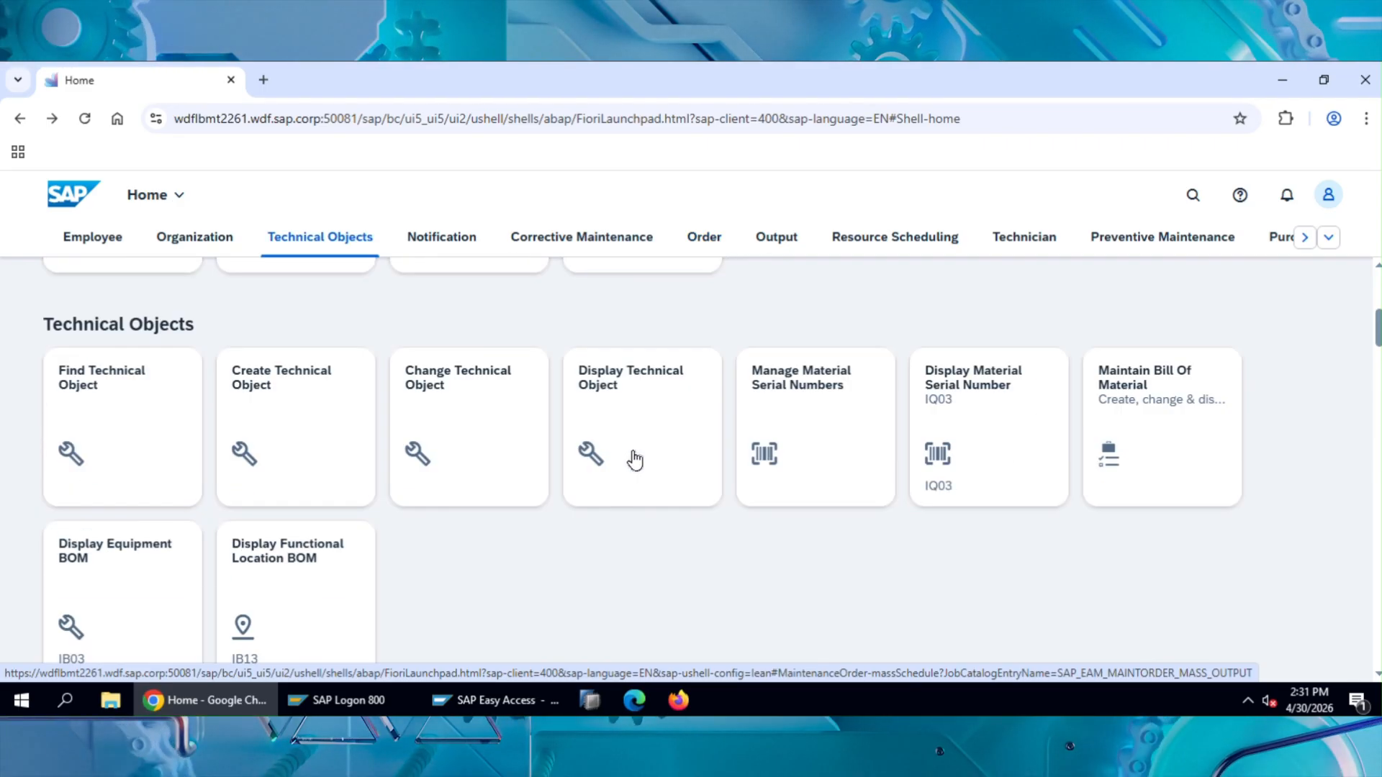